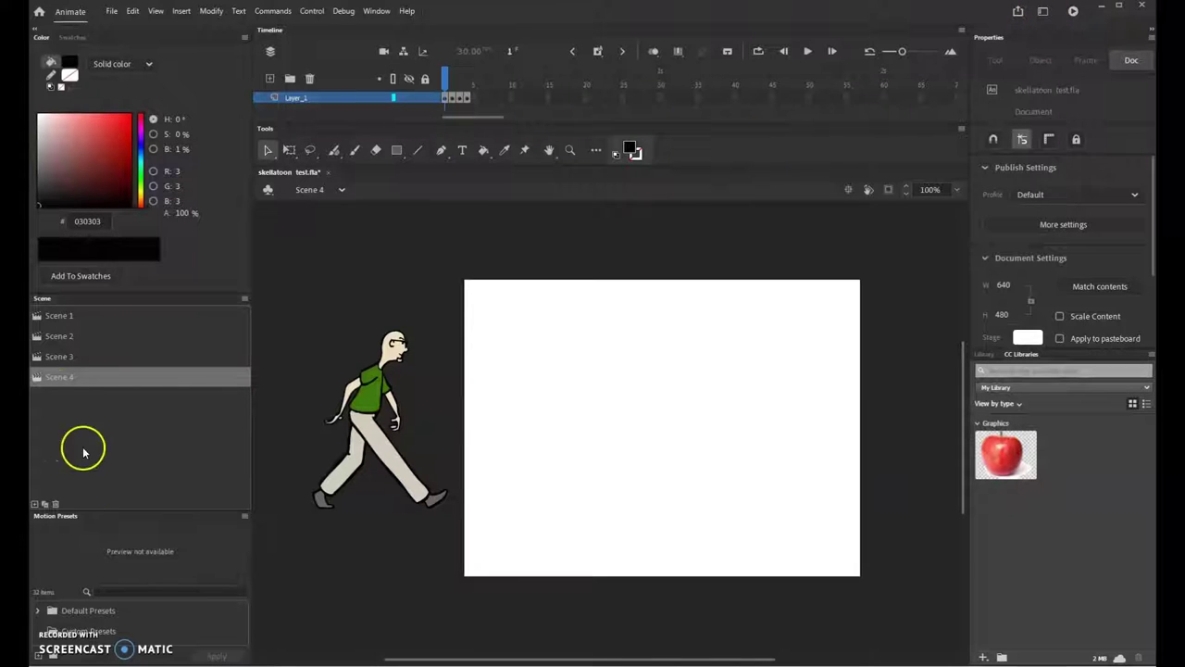
- Look through the walk sketches in the earlier scenes and return to Scene 4
{"action": "left_click", "coordinate": [59, 318]}
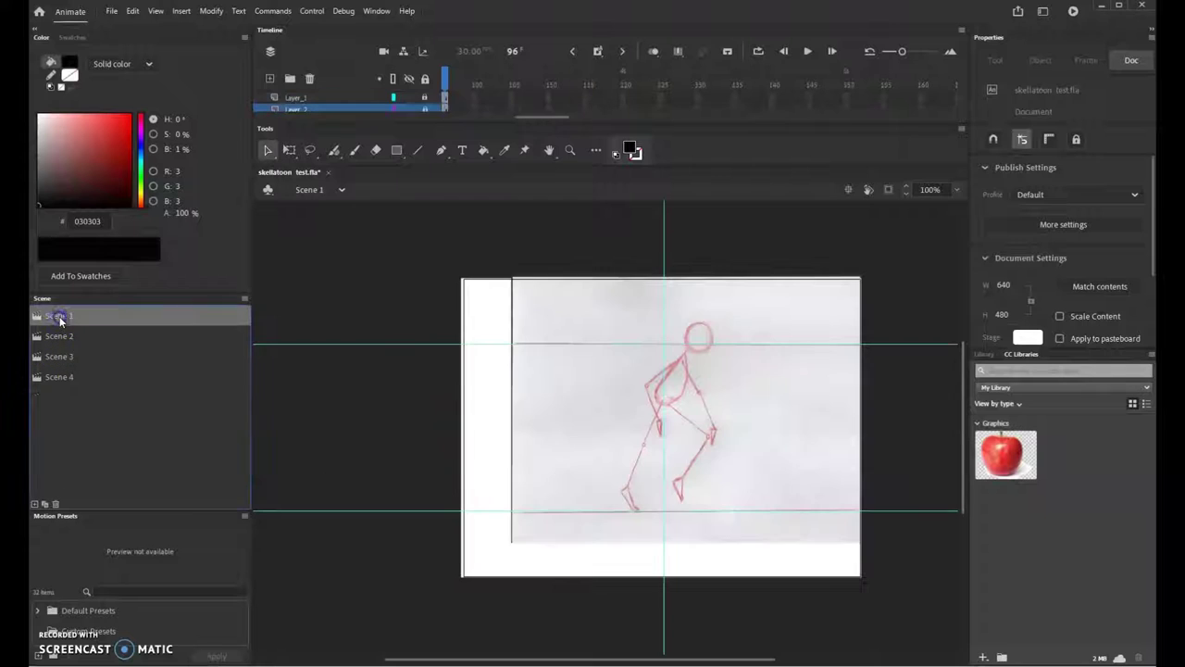
{"action": "left_click", "coordinate": [61, 322]}
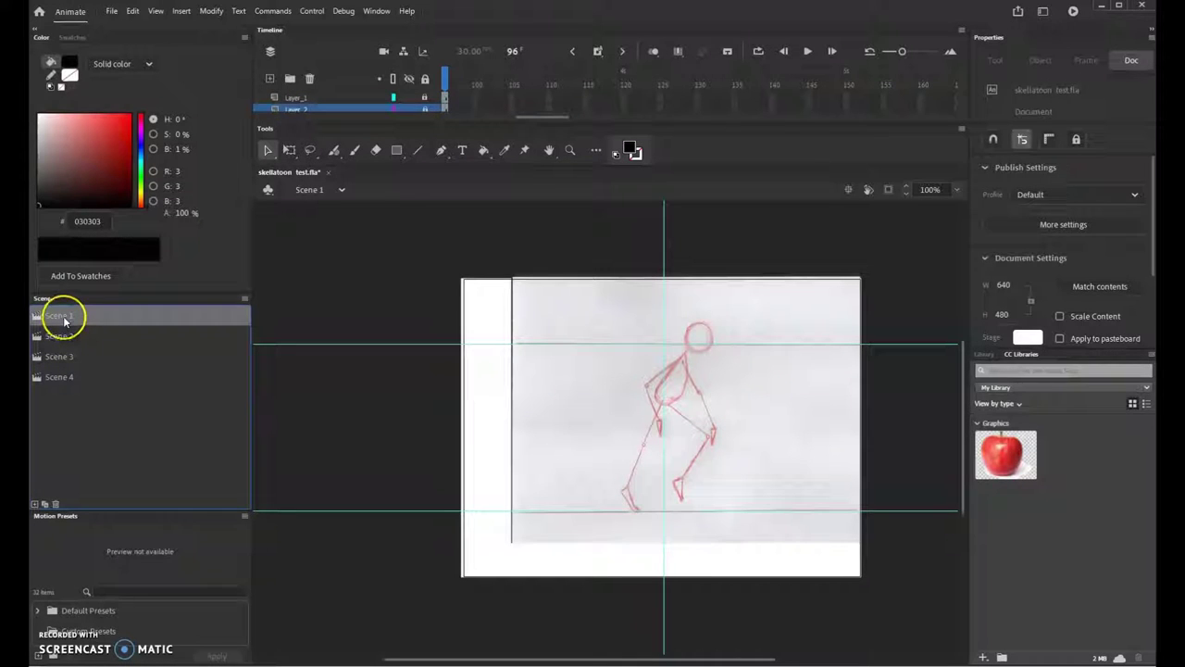
{"action": "left_click", "coordinate": [62, 337]}
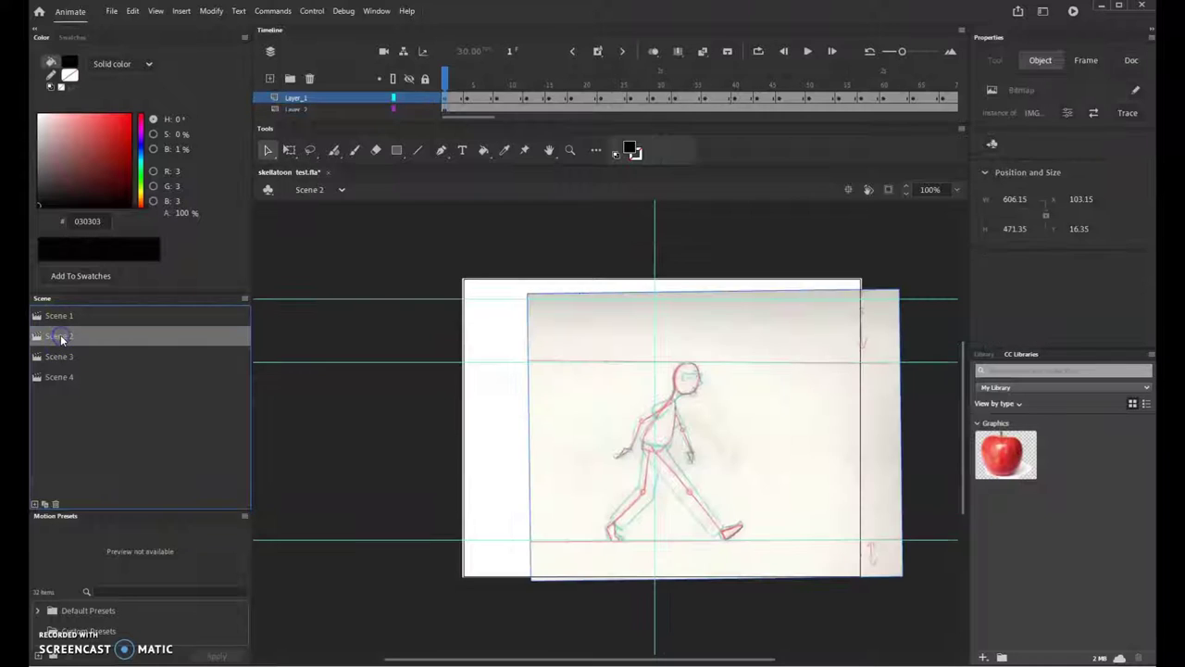
{"action": "left_click", "coordinate": [61, 356]}
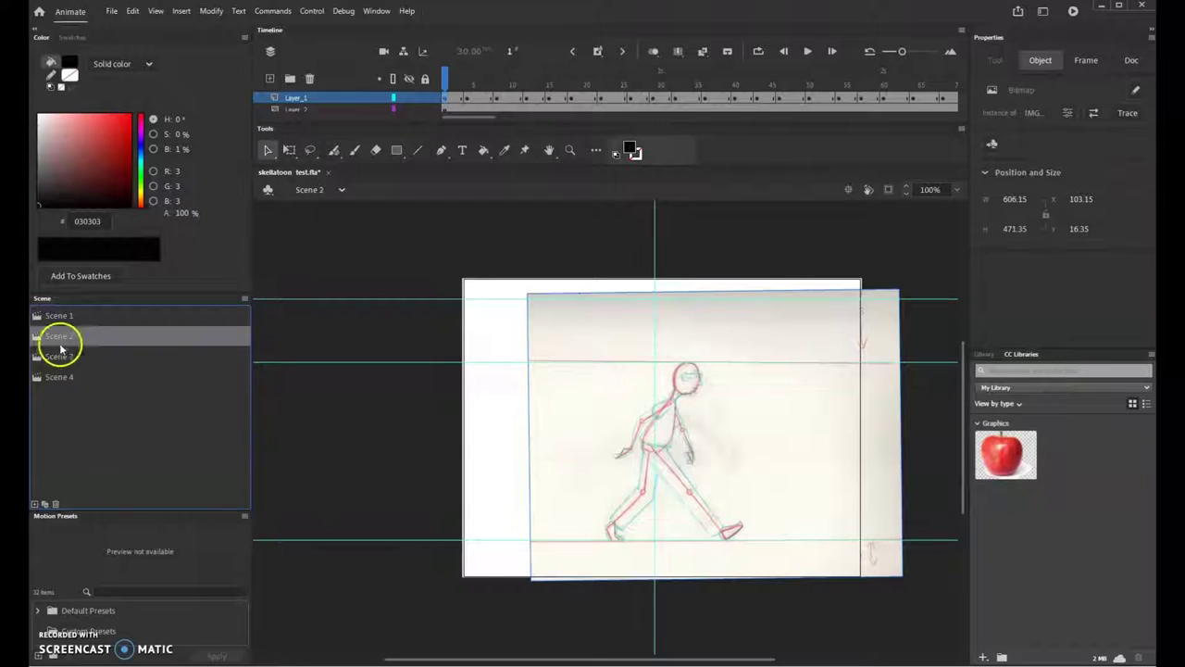
{"action": "left_click", "coordinate": [61, 381]}
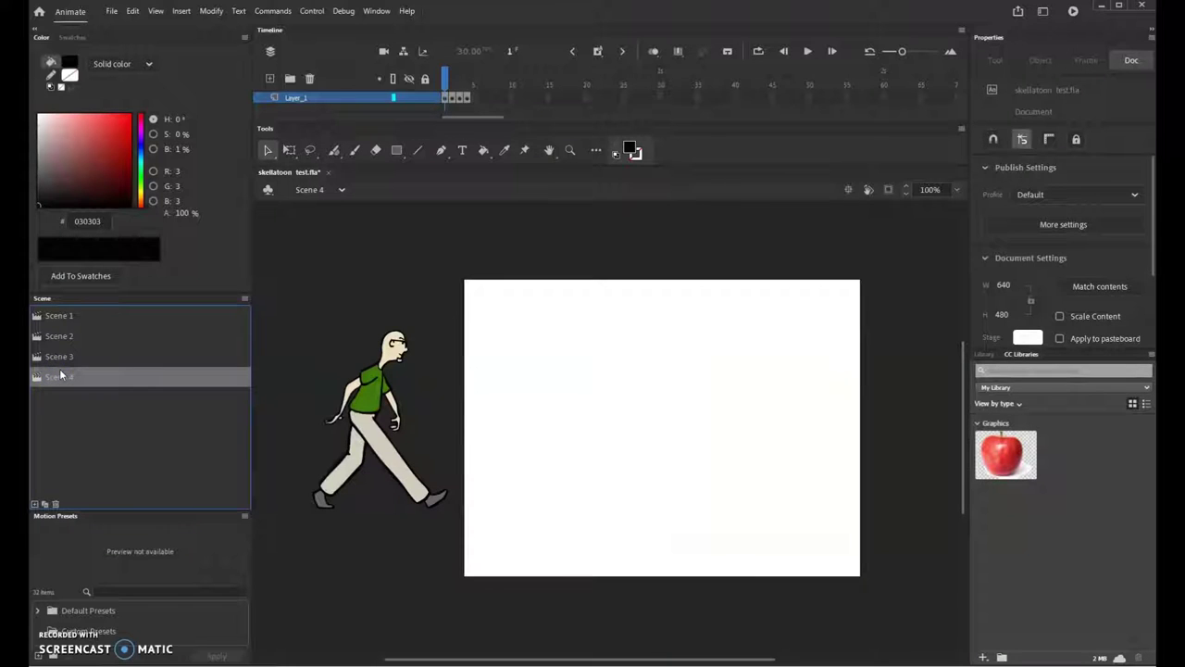
{"action": "left_click", "coordinate": [54, 379]}
- Examine the four coloured walking poses in frames 1 to 4 of Scene 4's Layer_1
{"action": "left_click", "coordinate": [451, 100]}
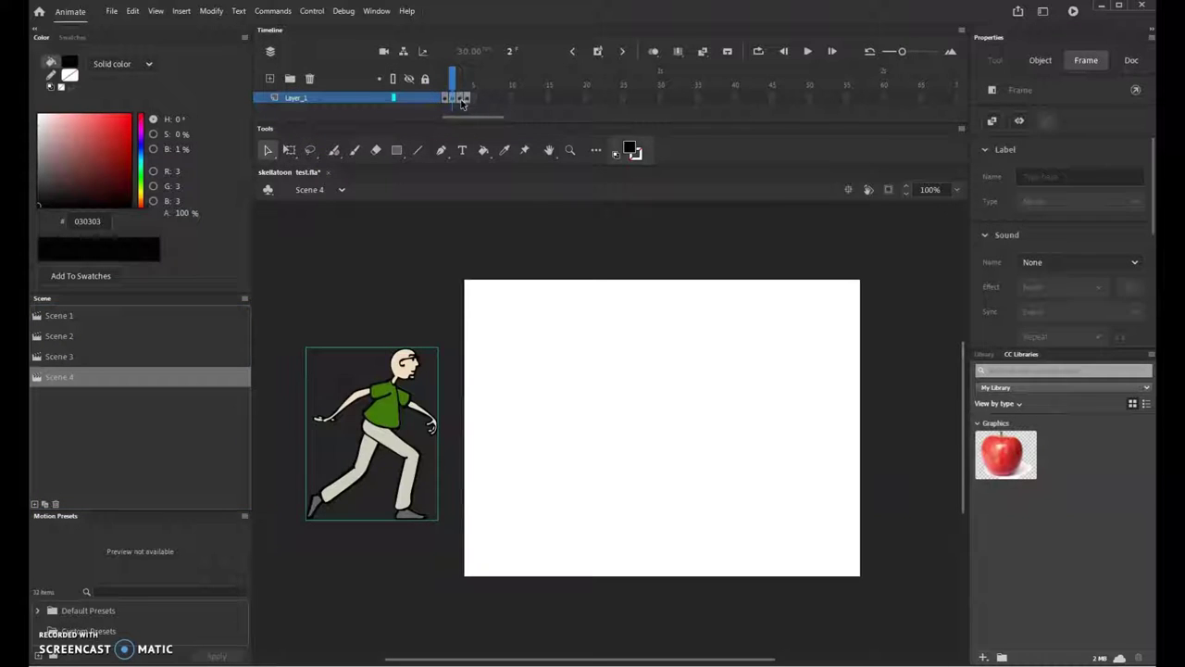
{"action": "left_click", "coordinate": [462, 102]}
{"action": "left_click", "coordinate": [470, 101]}
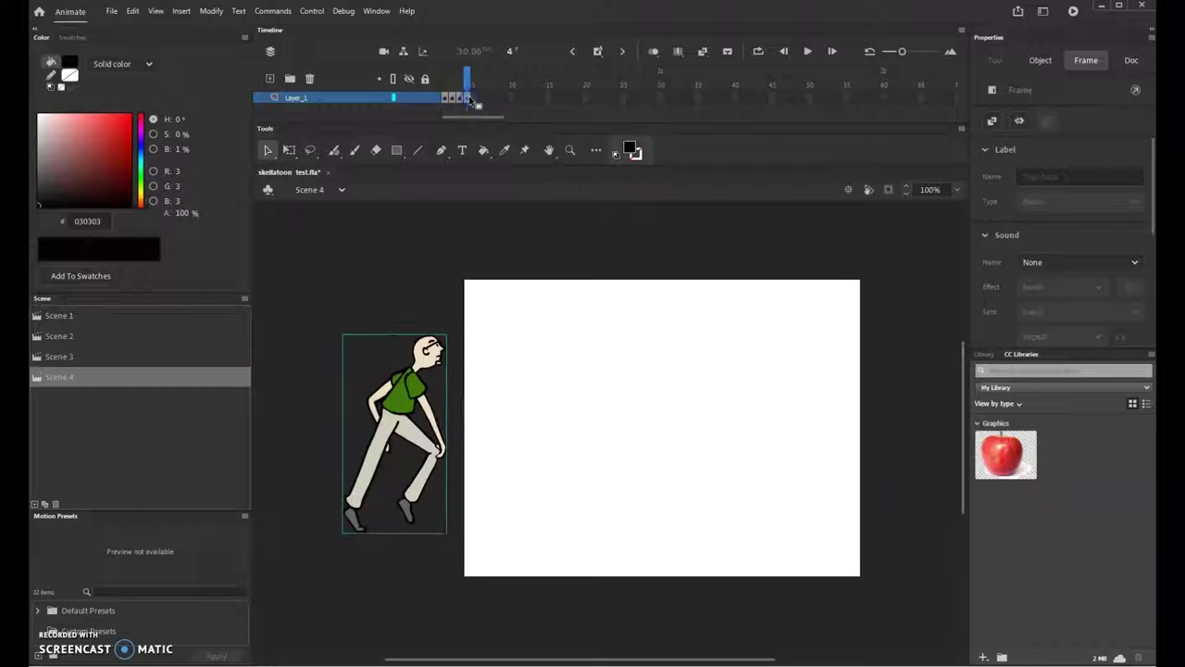
{"action": "left_click", "coordinate": [446, 100]}
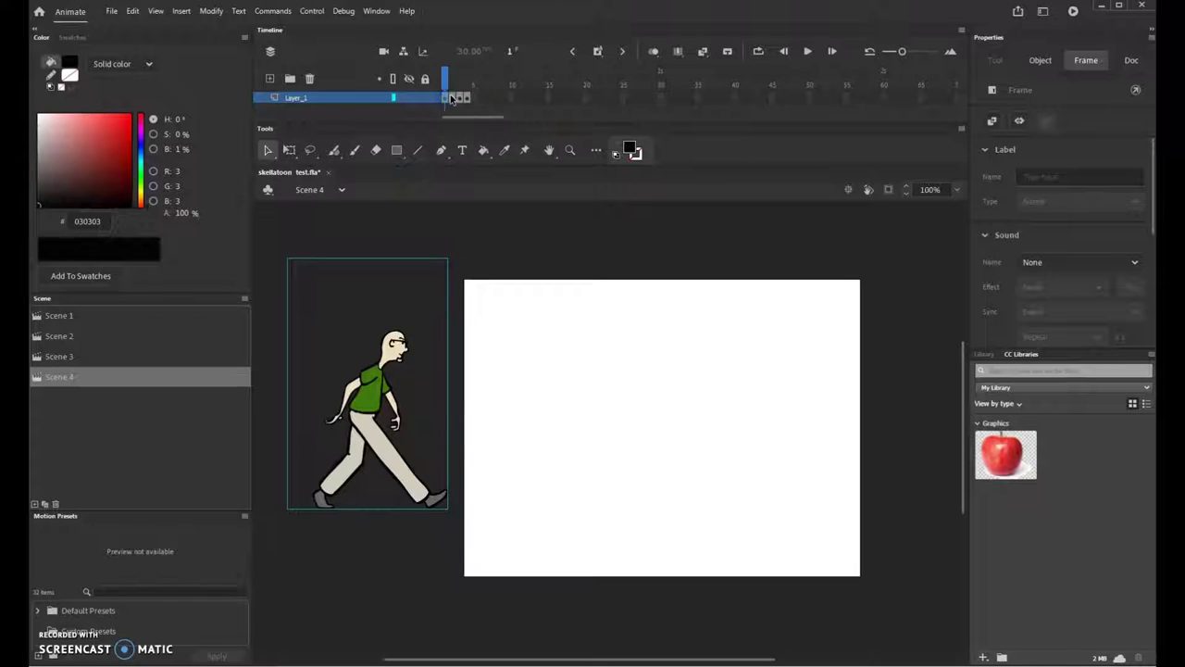
{"action": "left_click", "coordinate": [454, 101]}
{"action": "left_click", "coordinate": [462, 102]}
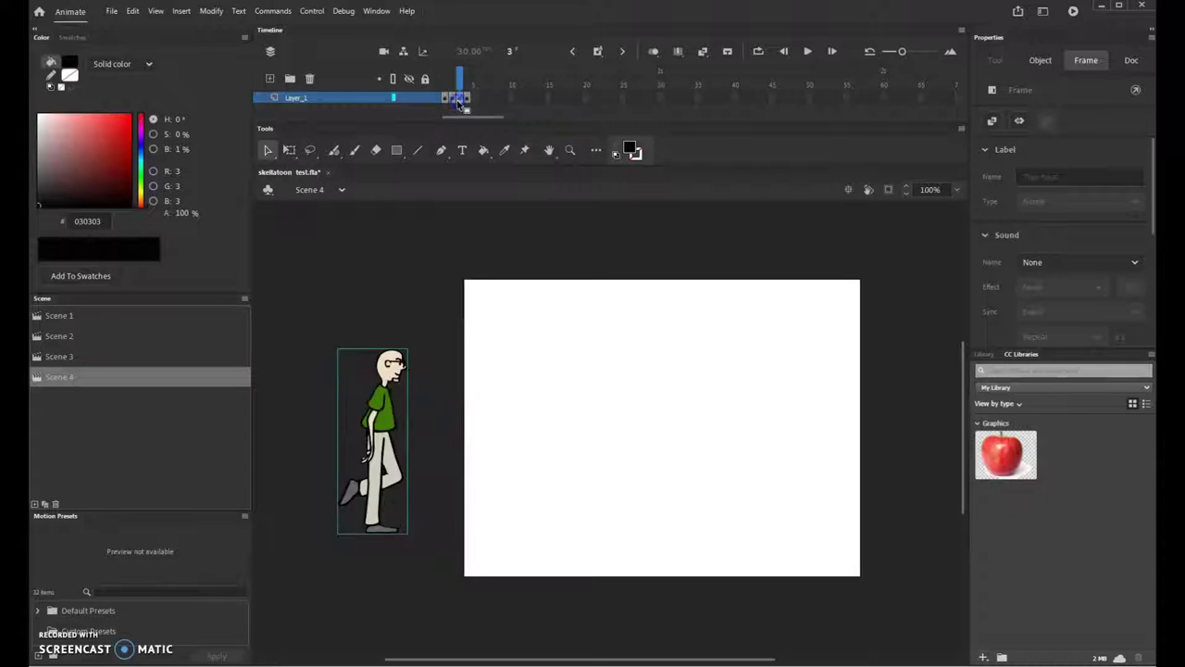
{"action": "left_click", "coordinate": [470, 101]}
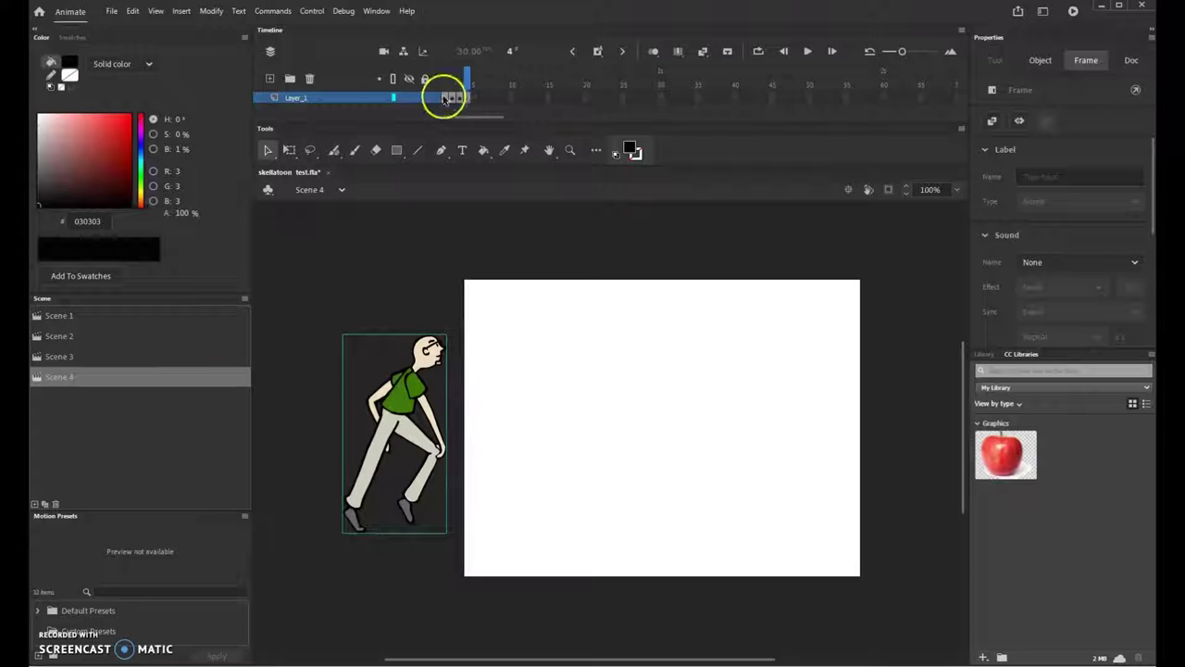
{"action": "left_click", "coordinate": [446, 99]}
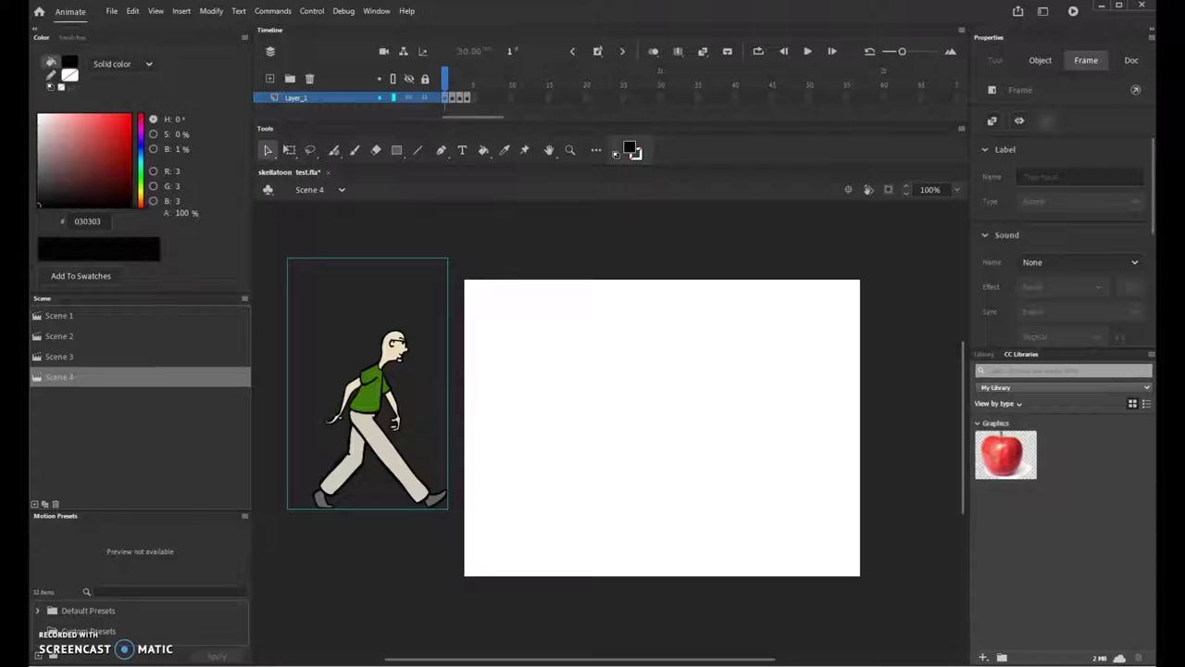
- Show the rulers and place a horizontal ground guide across the stage near the height of the walker's feet
{"action": "left_click", "coordinate": [154, 11]}
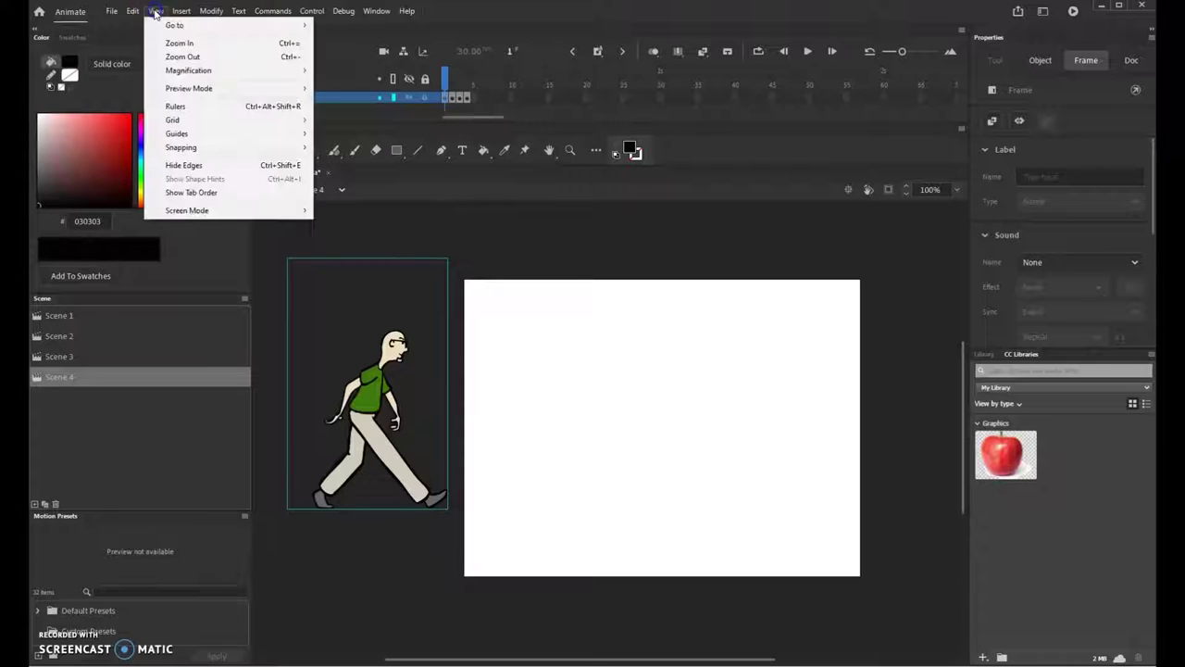
{"action": "left_click", "coordinate": [201, 107]}
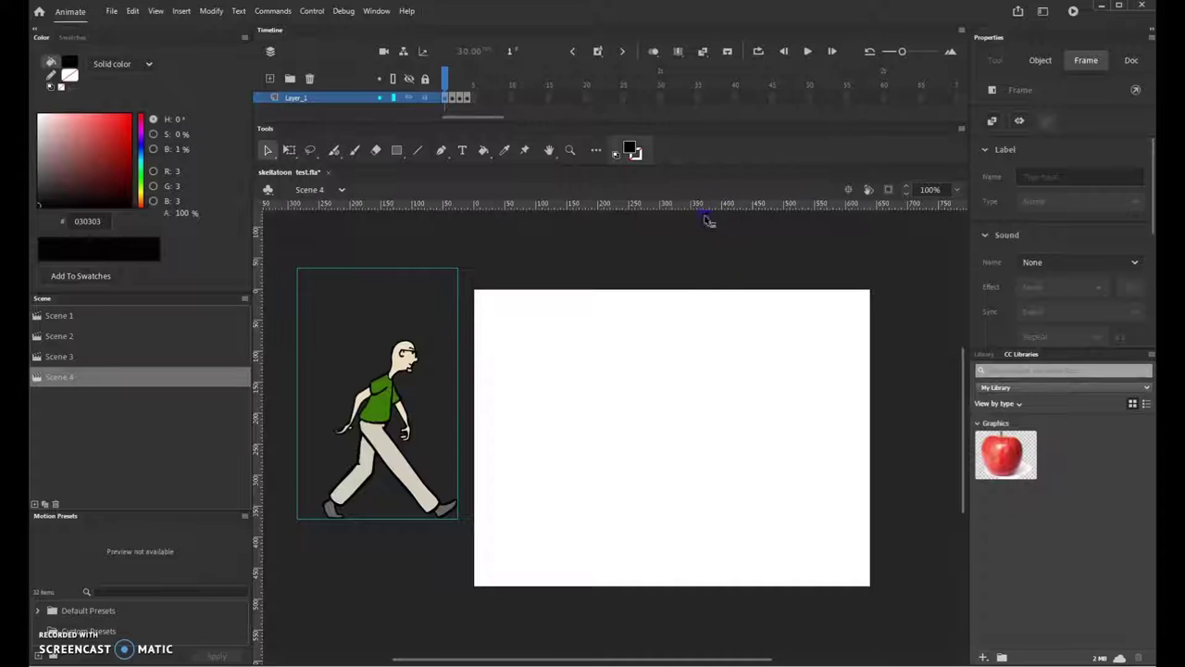
{"action": "left_click_drag", "start_coordinate": [704, 217], "coordinate": [716, 513]}
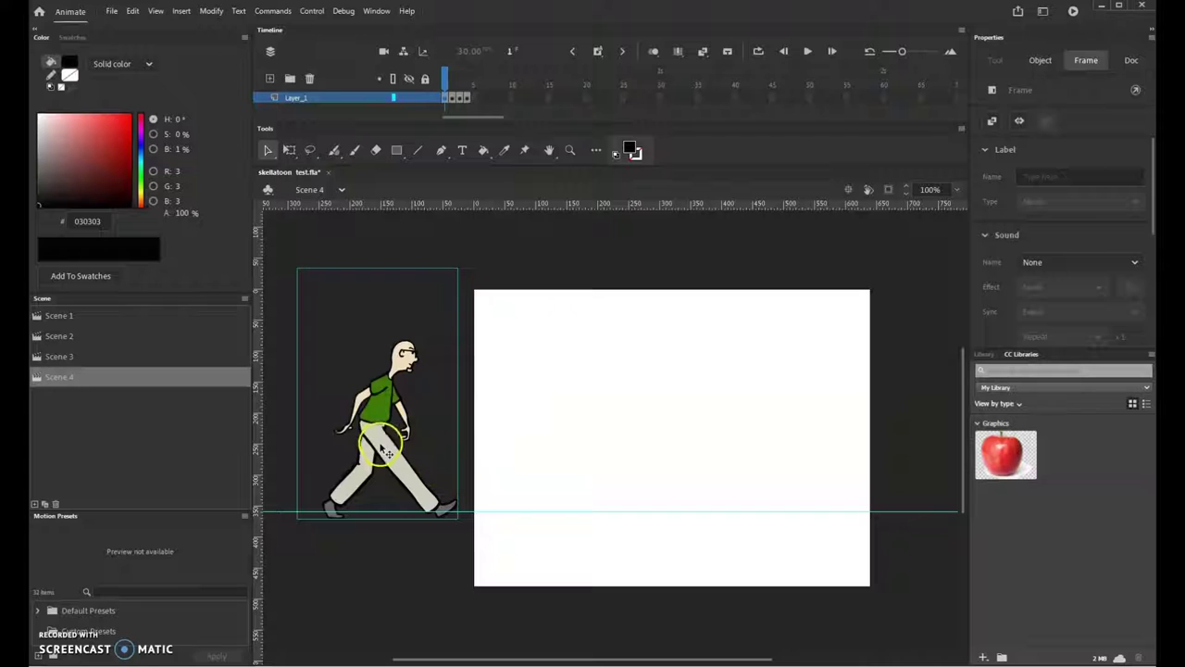
- Move the frame 1 and frame 2 poses onto the ground guide, with the front heel at the stage's left edge
{"action": "left_click_drag", "start_coordinate": [380, 449], "coordinate": [420, 443]}
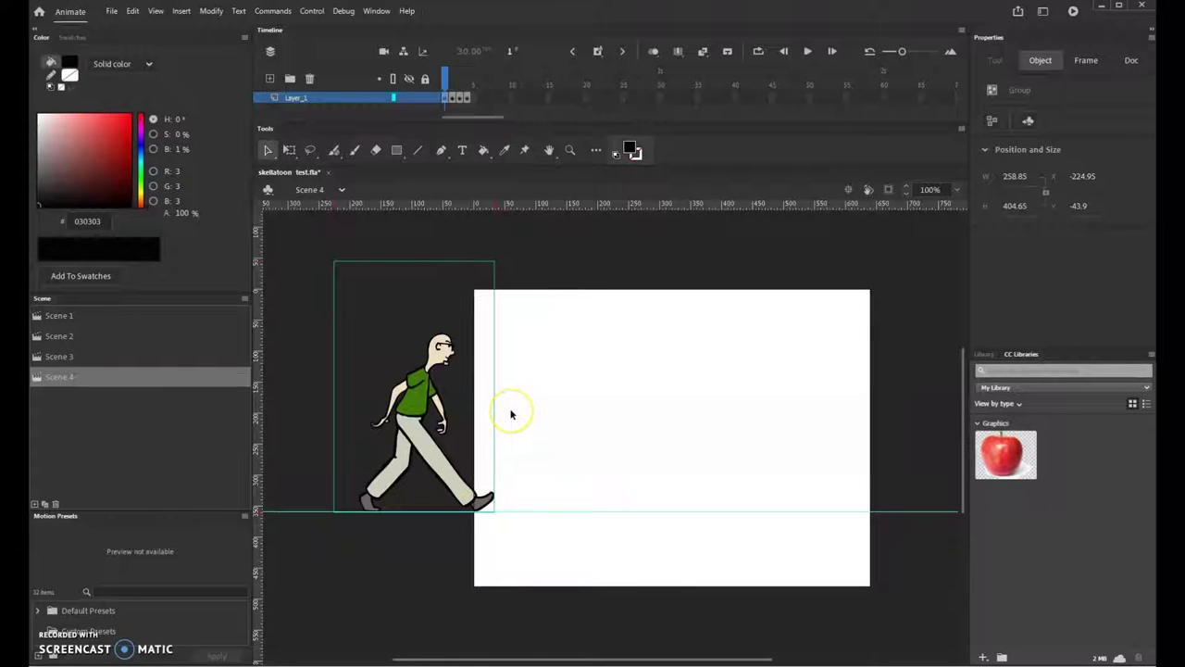
{"action": "left_click", "coordinate": [451, 97]}
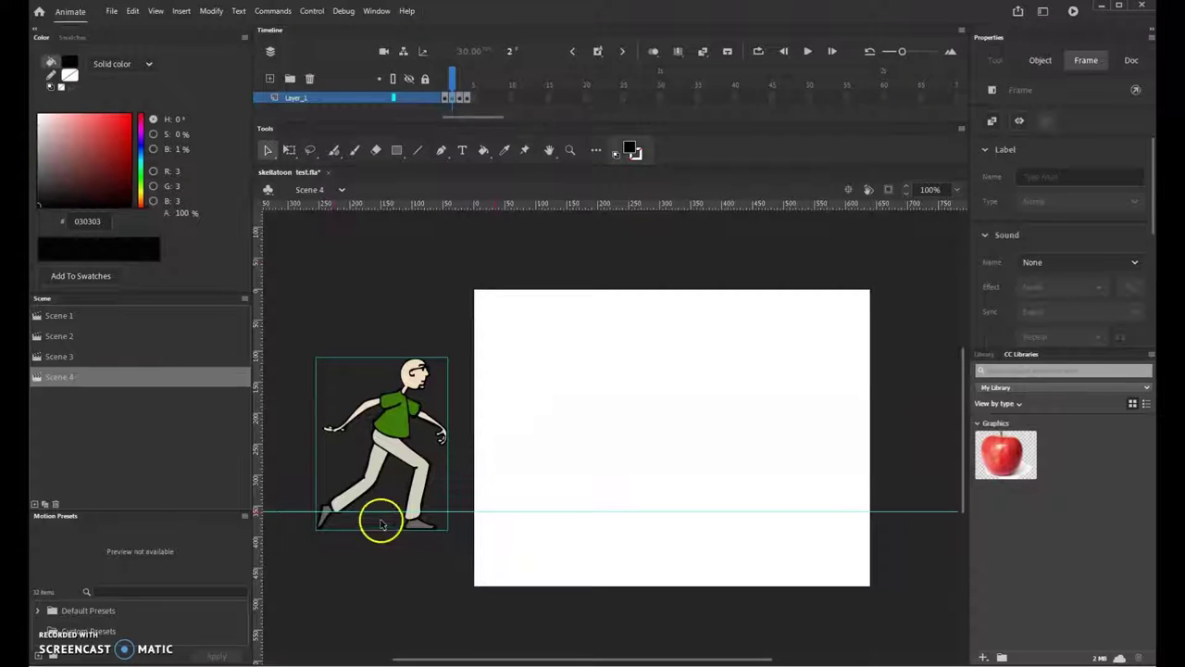
{"action": "left_click_drag", "start_coordinate": [393, 449], "coordinate": [464, 424]}
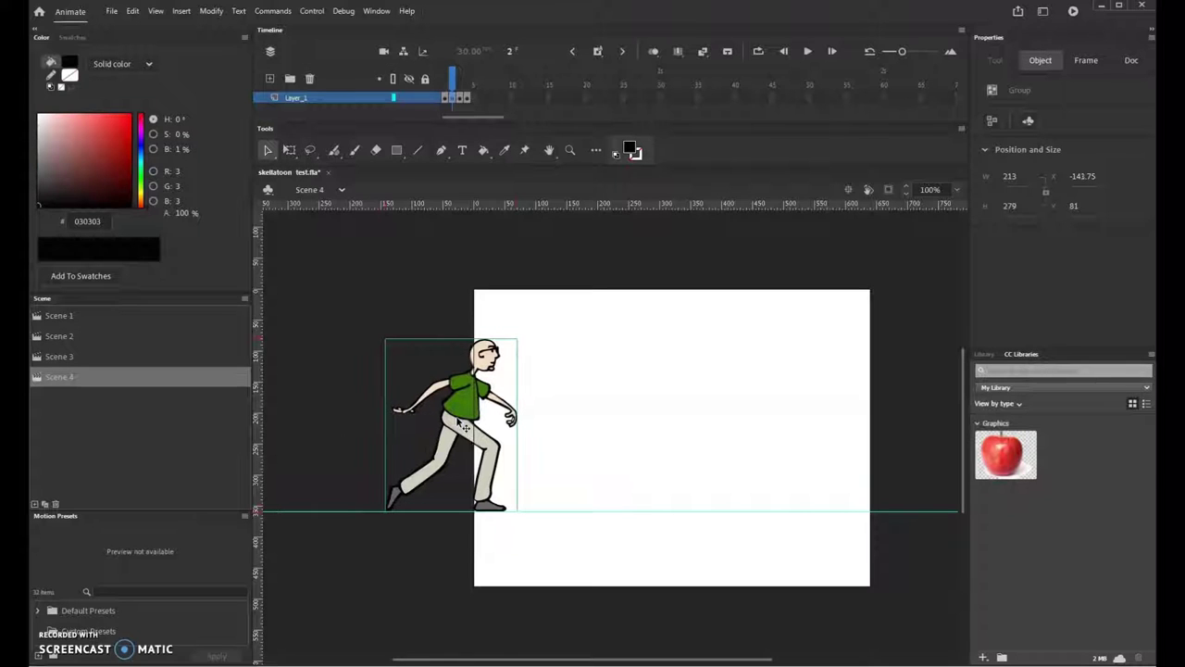
{"action": "key", "text": "Left"}
{"action": "key", "text": "Left"}
- Move the frame 3 and frame 4 poses onto the ground guide with the planted foot at the stage's left edge, frame 4 at about X 3, Y 40
{"action": "left_click", "coordinate": [458, 97]}
{"action": "left_click_drag", "start_coordinate": [381, 476], "coordinate": [483, 443]}
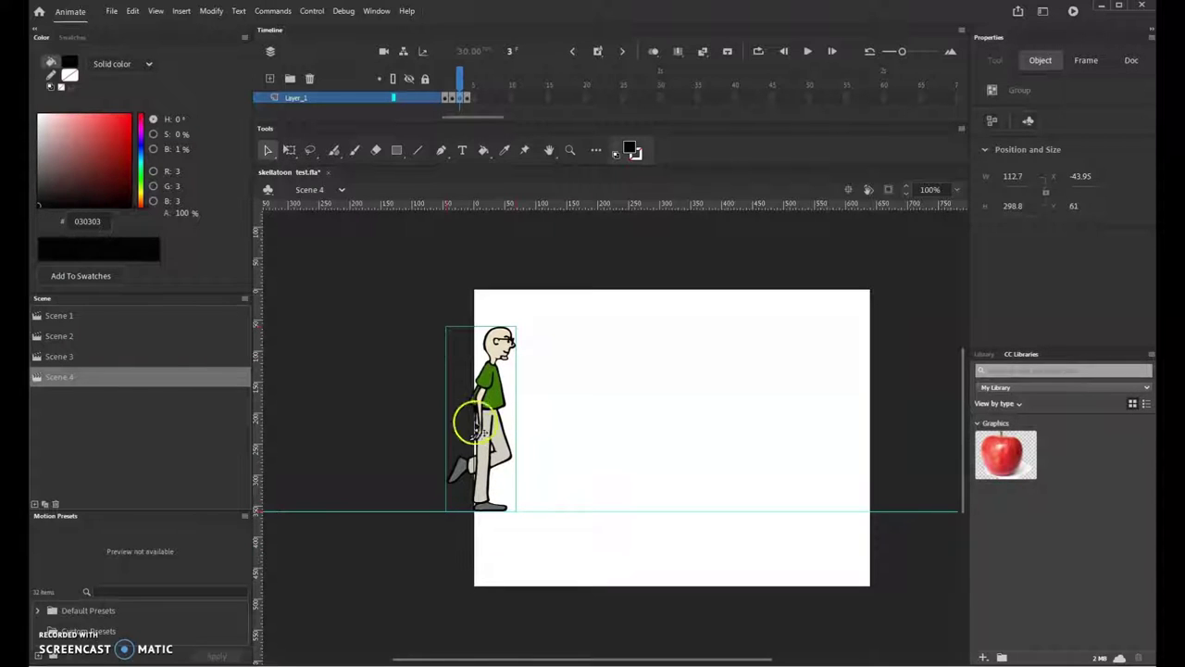
{"action": "left_click", "coordinate": [466, 99]}
{"action": "left_click_drag", "start_coordinate": [406, 428], "coordinate": [527, 408]}
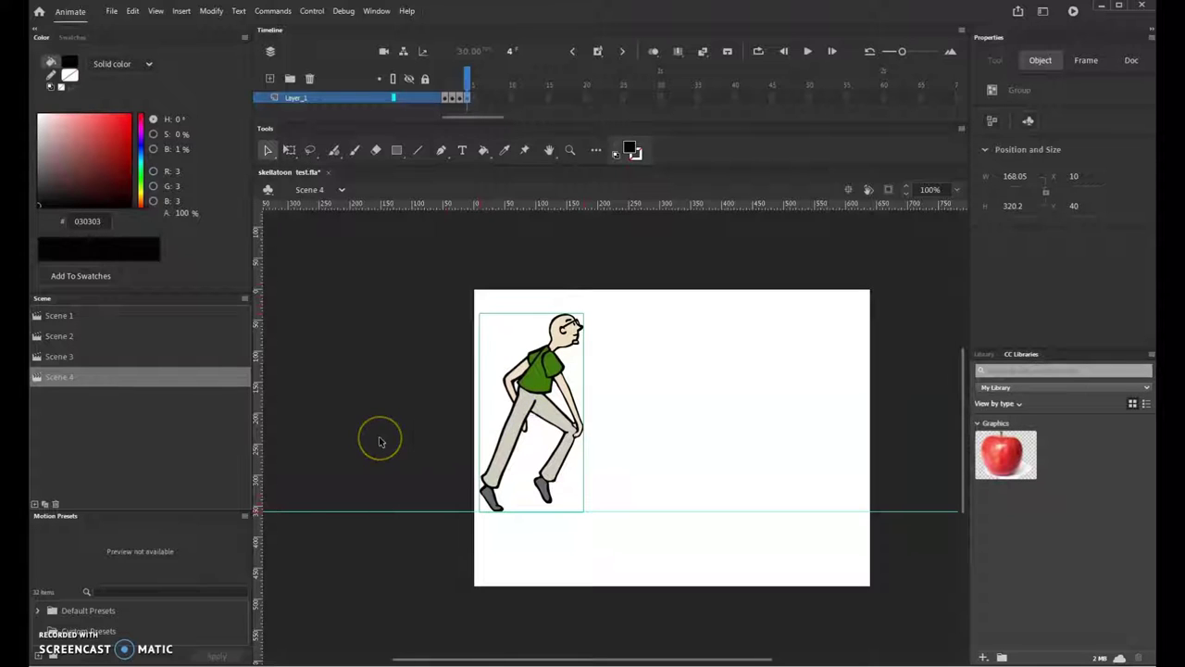
{"action": "key", "text": "Left"}
{"action": "key", "text": "Left"}
{"action": "key", "text": "Left"}
{"action": "key", "text": "Left"}
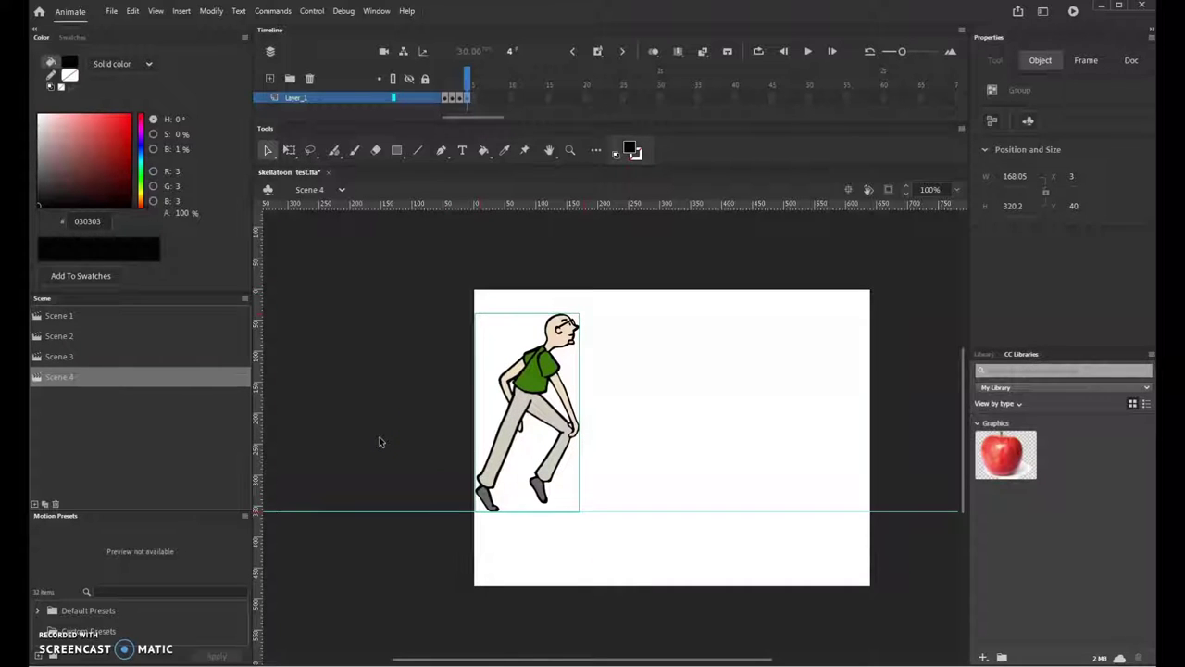
- Go back to frame 1 of Layer_1 and copy that frame with its full-stride pose
{"action": "left_click", "coordinate": [467, 79]}
{"action": "left_click_drag", "start_coordinate": [467, 79], "coordinate": [446, 102]}
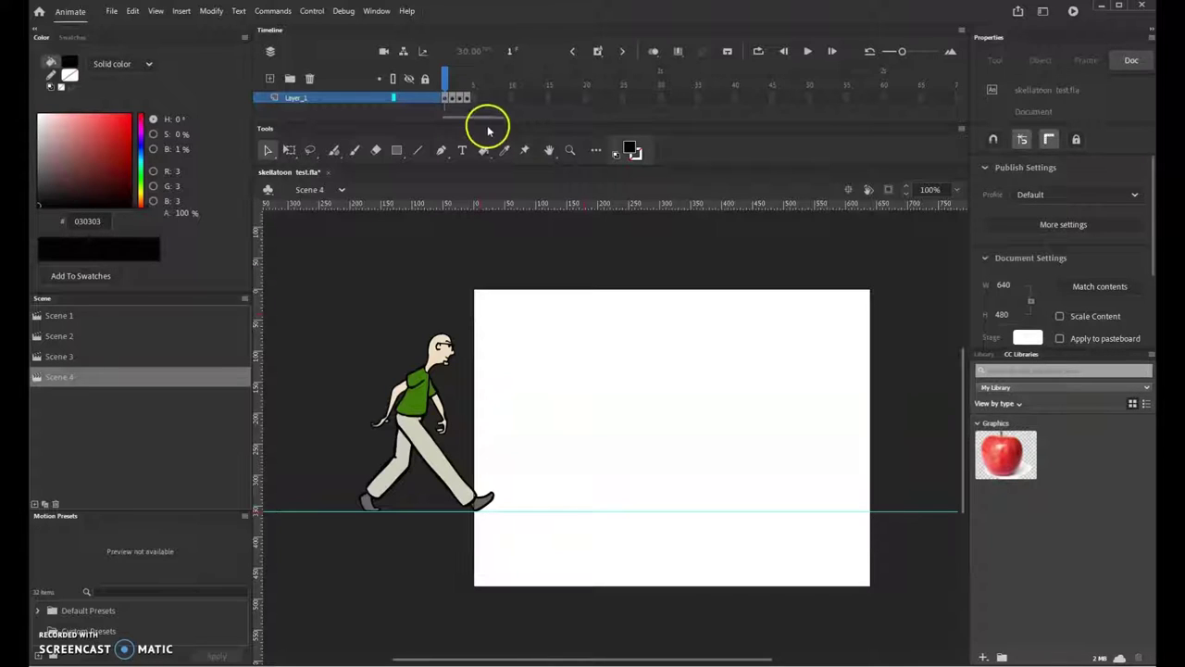
{"action": "left_click_drag", "start_coordinate": [448, 98], "coordinate": [461, 100]}
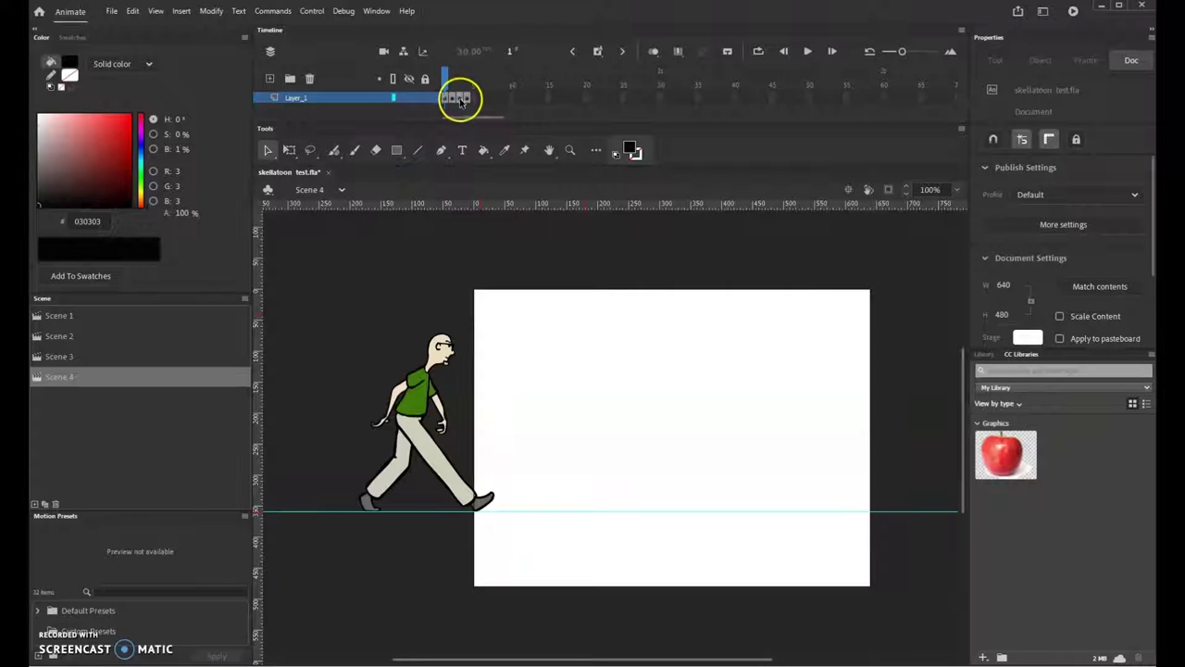
{"action": "left_click", "coordinate": [448, 99]}
{"action": "right_click", "coordinate": [448, 99]}
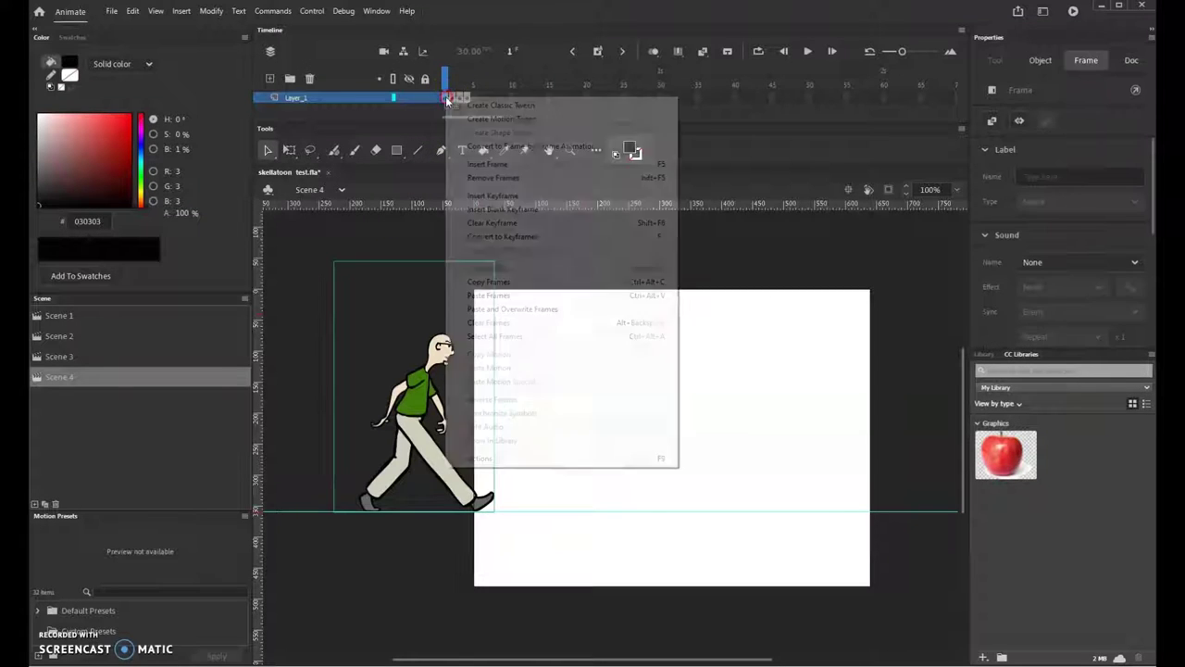
{"action": "left_click", "coordinate": [482, 282]}
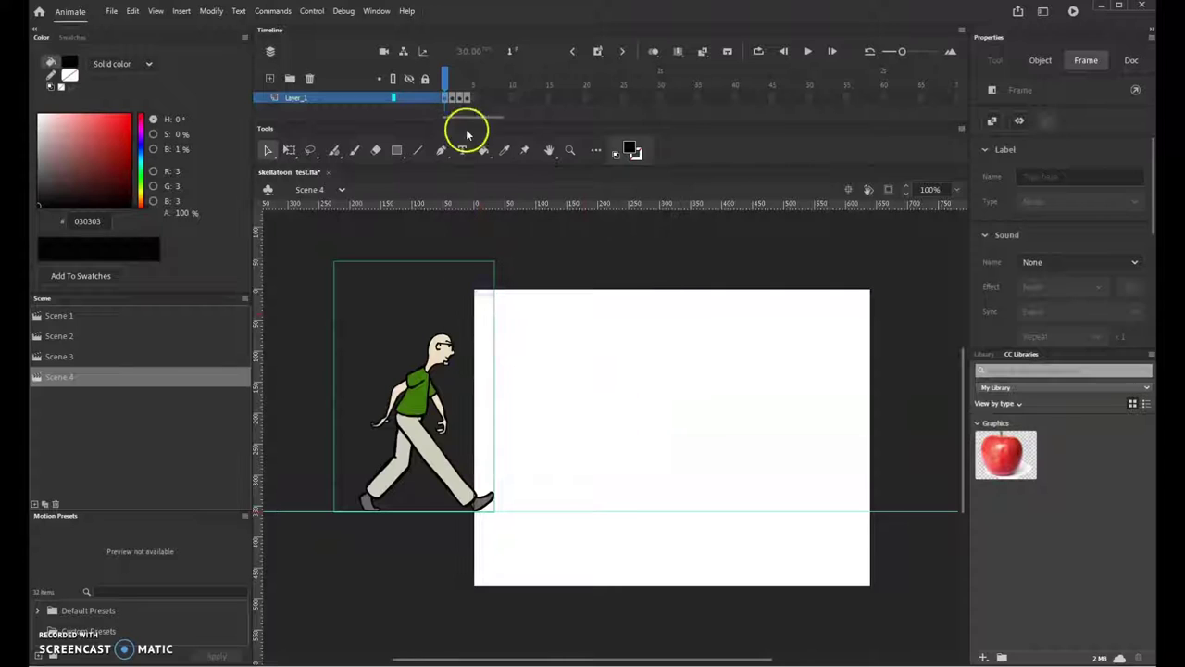
- Paste the copied full-stride frame into frame 5 of Layer_1 and select frame 5
{"action": "left_click", "coordinate": [474, 98]}
{"action": "left_click", "coordinate": [472, 97]}
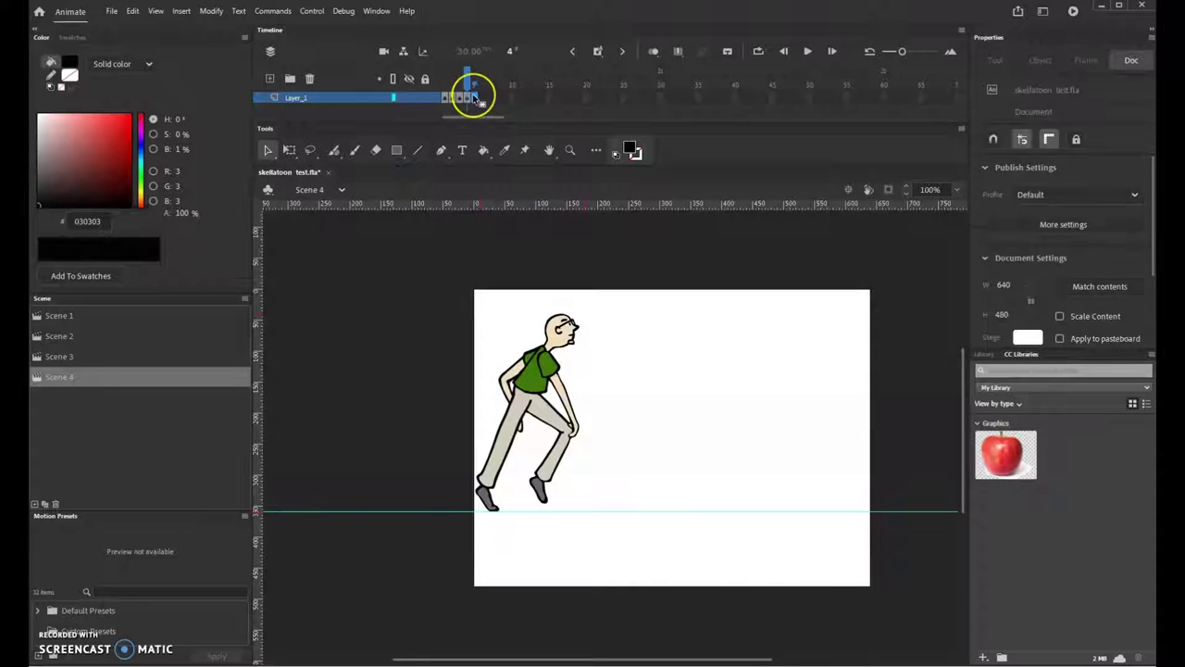
{"action": "right_click", "coordinate": [473, 97]}
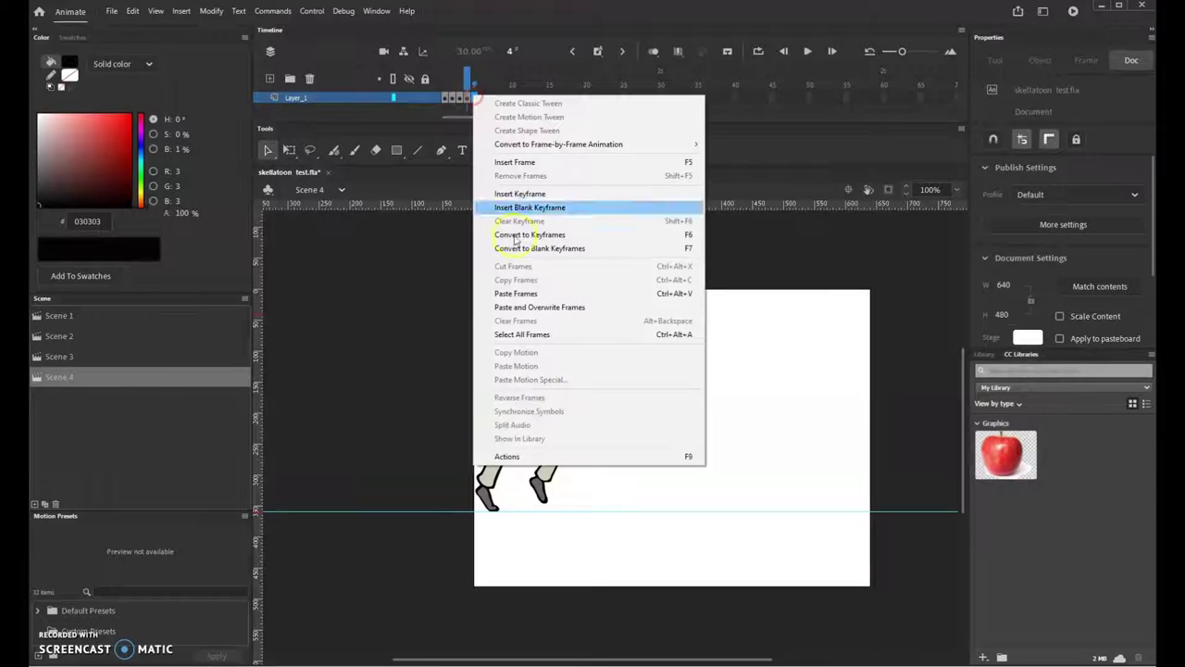
{"action": "left_click", "coordinate": [525, 294]}
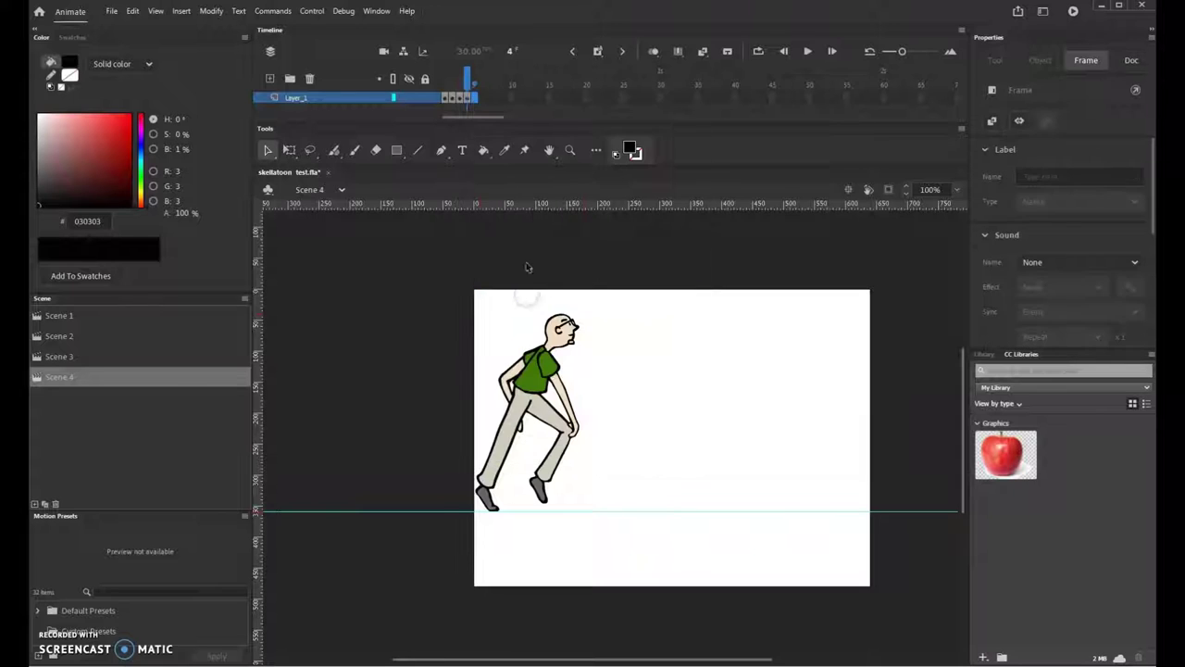
{"action": "left_click", "coordinate": [471, 98]}
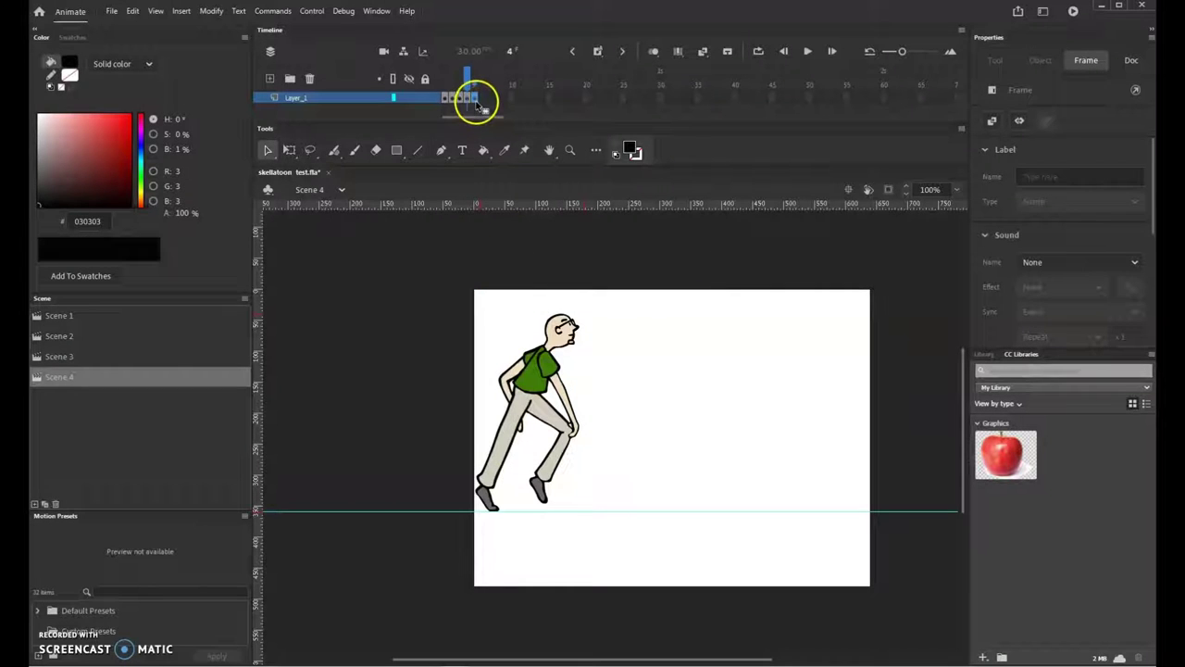
{"action": "left_click", "coordinate": [476, 100]}
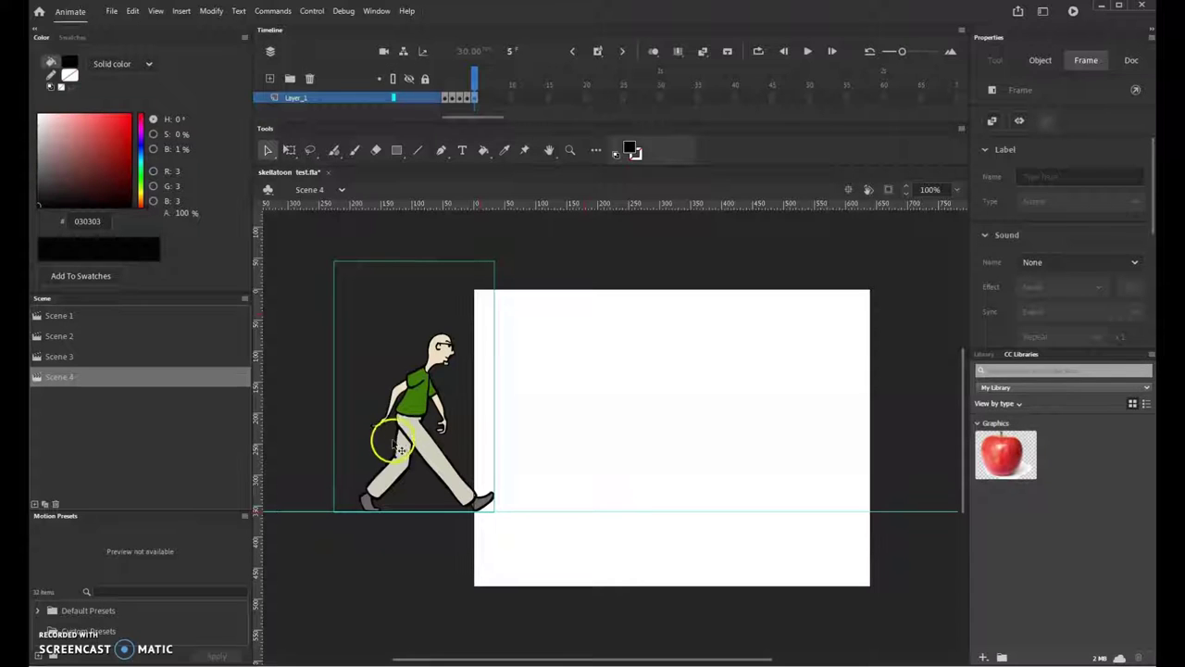
- Move the frame 5 pose to about X -36, Y -45.9, matching its rear foot to the planted foot in frame 4
{"action": "left_click_drag", "start_coordinate": [414, 412], "coordinate": [535, 426]}
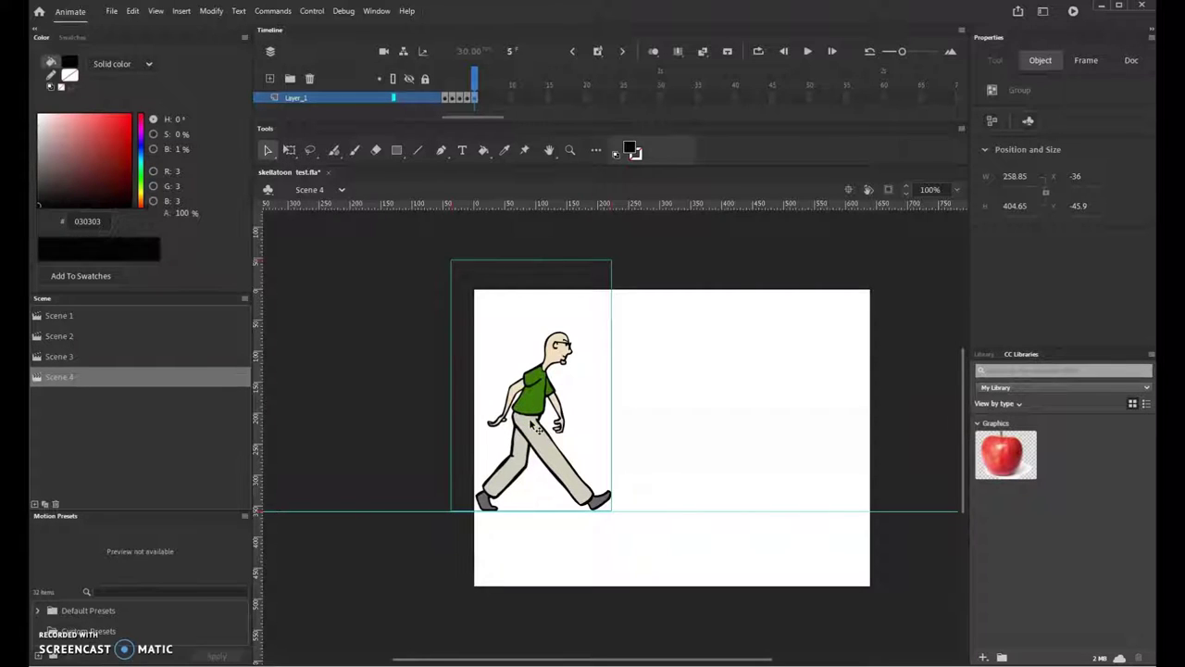
{"action": "left_click_drag", "start_coordinate": [529, 96], "coordinate": [469, 100]}
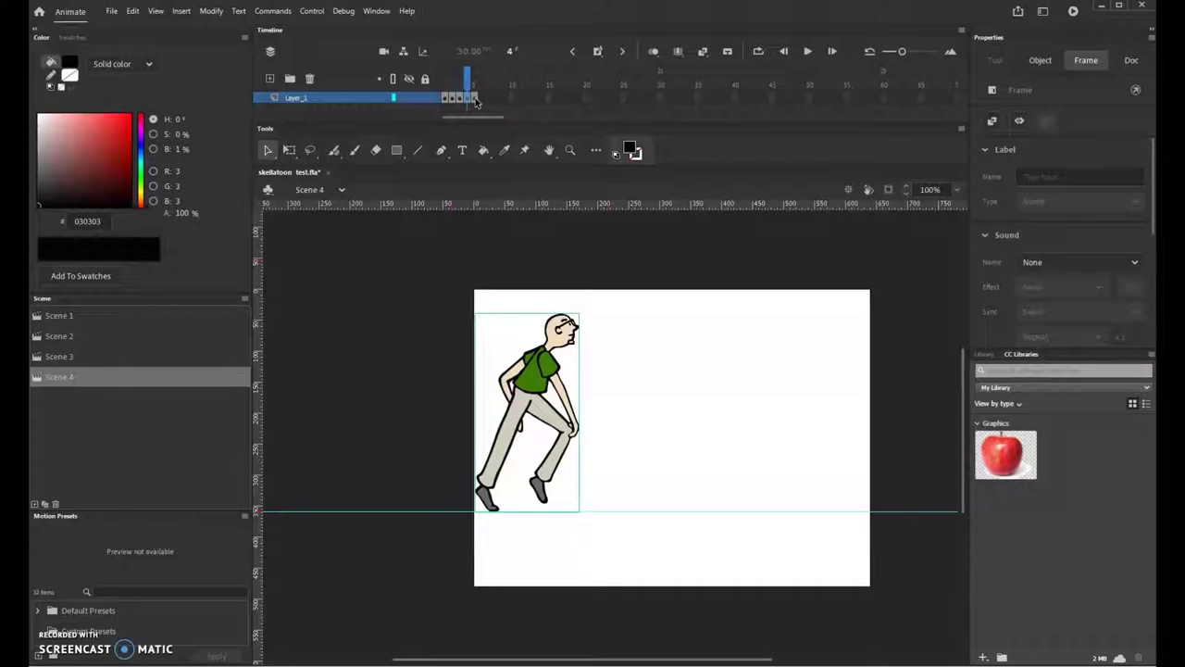
{"action": "left_click", "coordinate": [476, 100]}
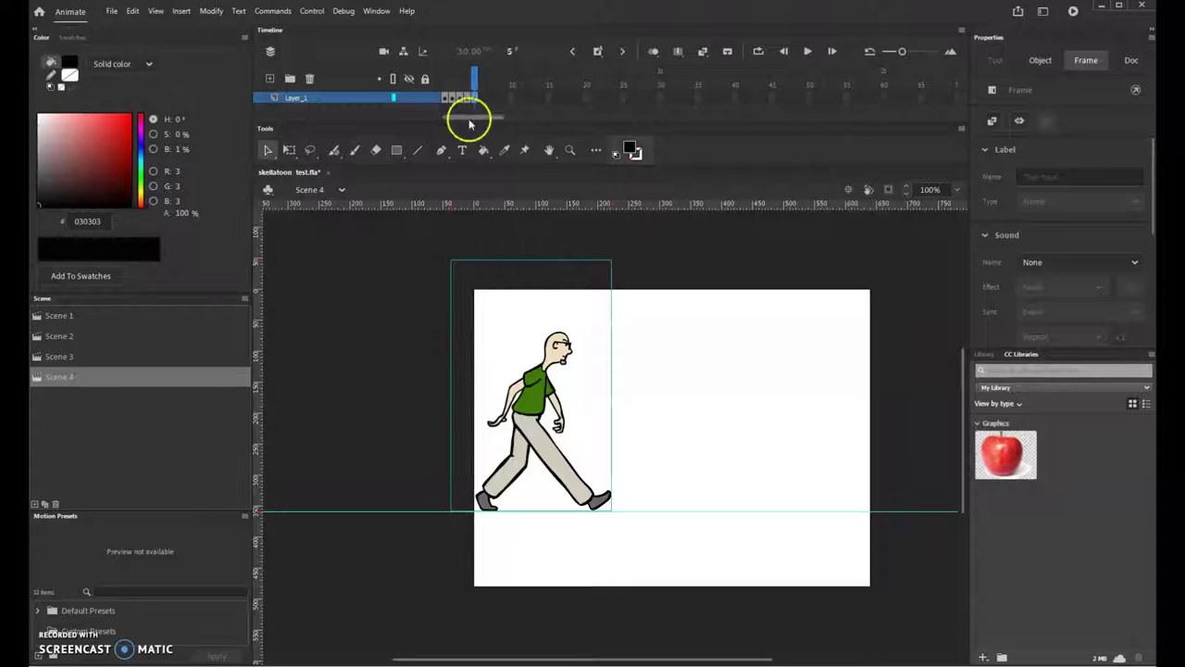
{"action": "mouse_move", "coordinate": [471, 74]}
{"action": "left_mouse_down"}
{"action": "mouse_move", "coordinate": [451, 74]}
{"action": "mouse_move", "coordinate": [475, 80]}
{"action": "left_mouse_up"}
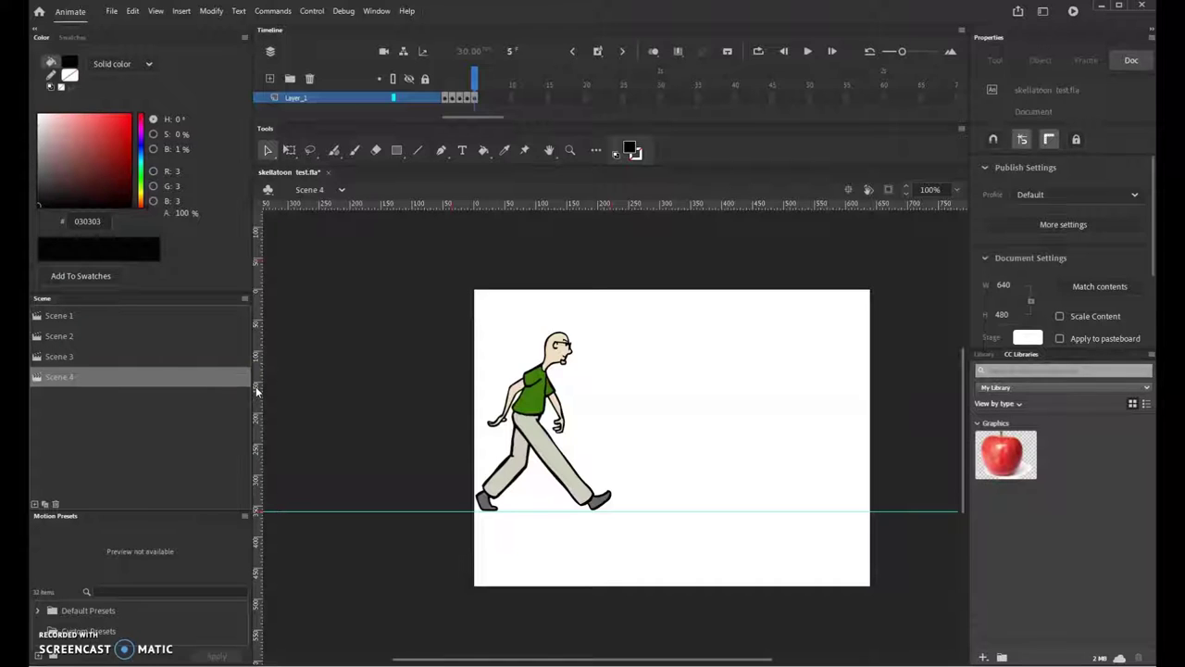
- Place a vertical guide at the front heel of the frame 5 pose and select frame 2
{"action": "left_click_drag", "start_coordinate": [258, 388], "coordinate": [591, 390]}
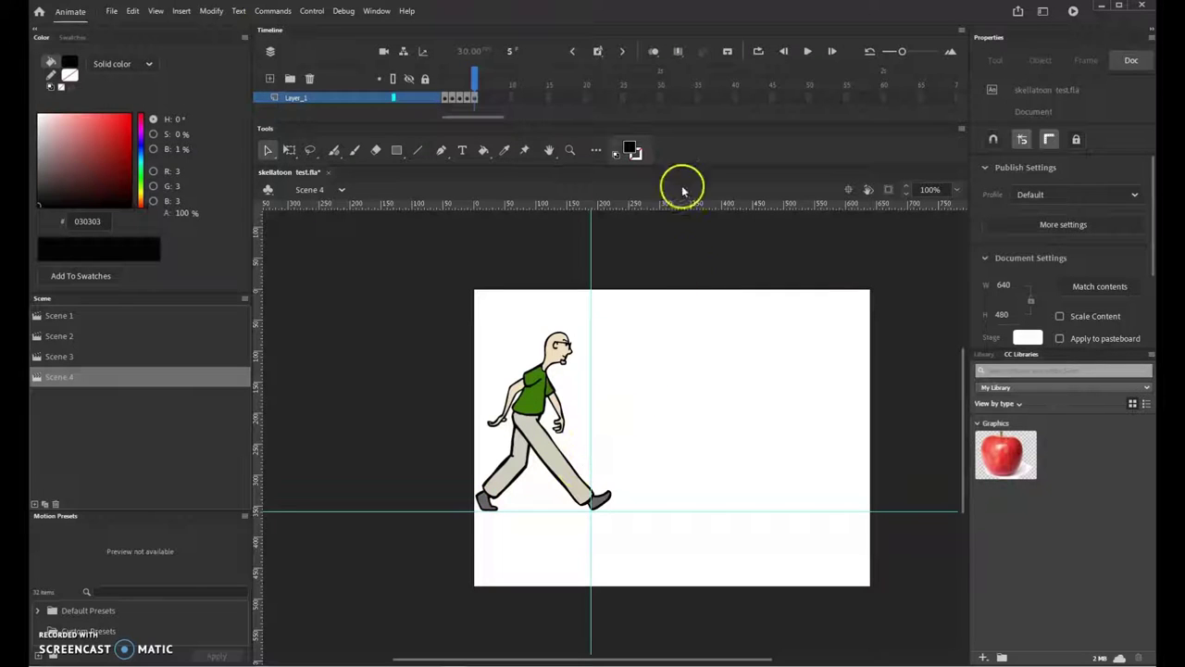
{"action": "left_click", "coordinate": [451, 98]}
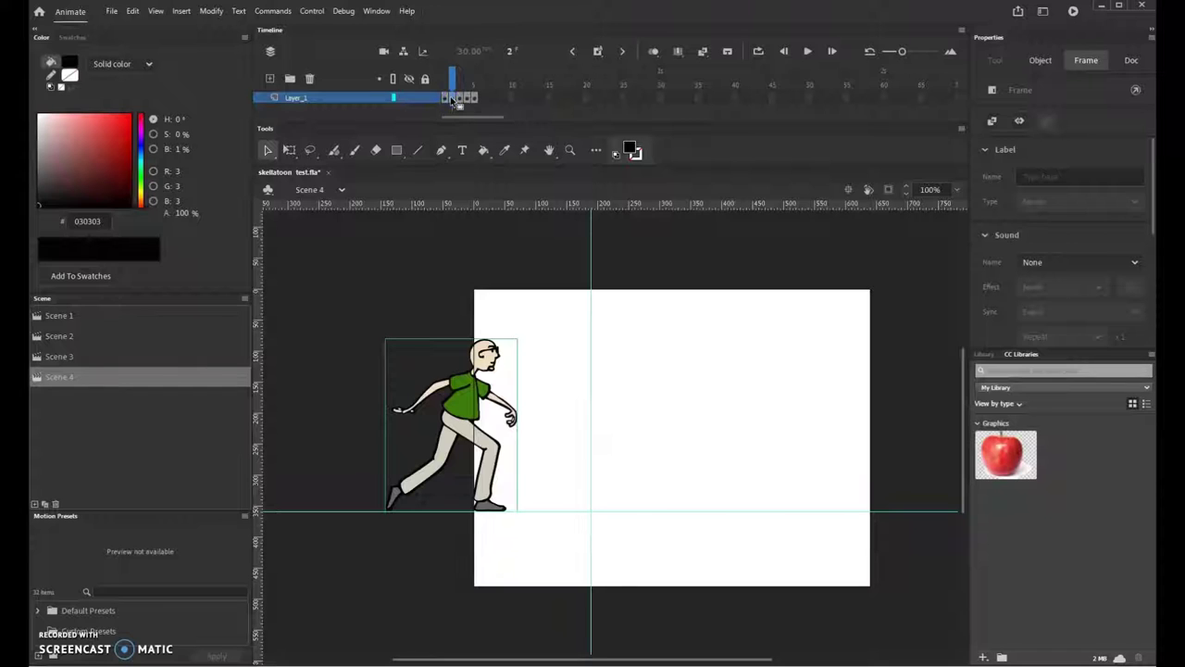
- Copy frame 2 of Layer_1, paste it into frame 6, and move the pasted pose to X 46.2, Y 81 with its front heel at the vertical guide
{"action": "right_click", "coordinate": [451, 98]}
{"action": "left_click", "coordinate": [511, 282]}
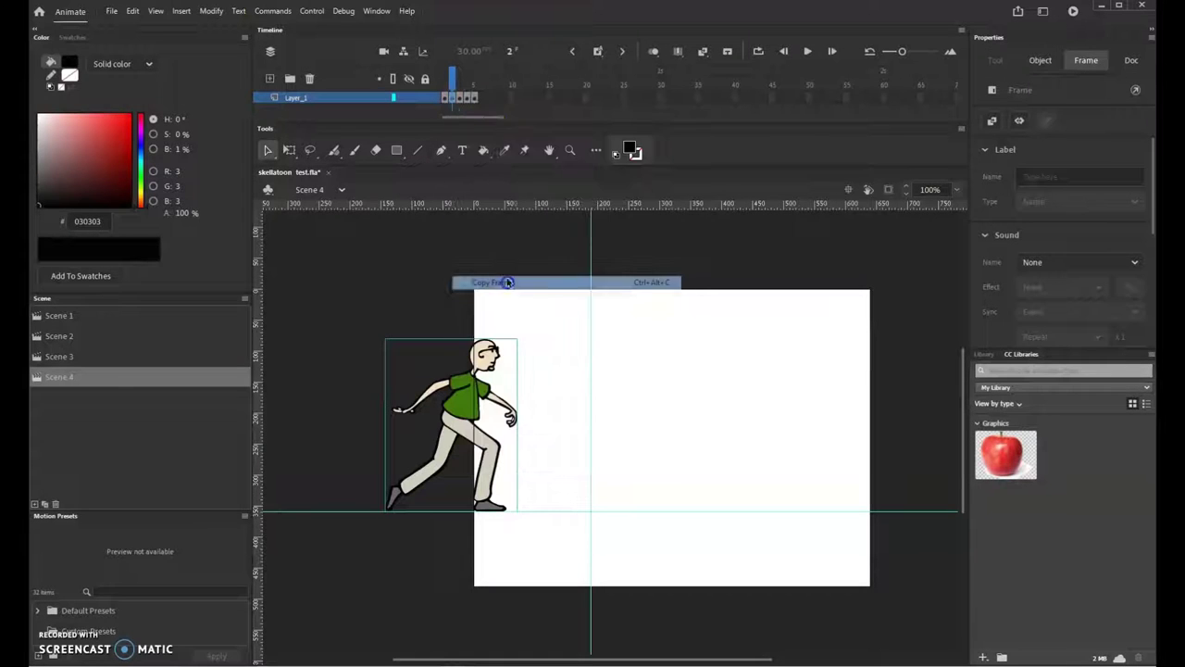
{"action": "left_click", "coordinate": [478, 98]}
{"action": "right_click", "coordinate": [478, 99]}
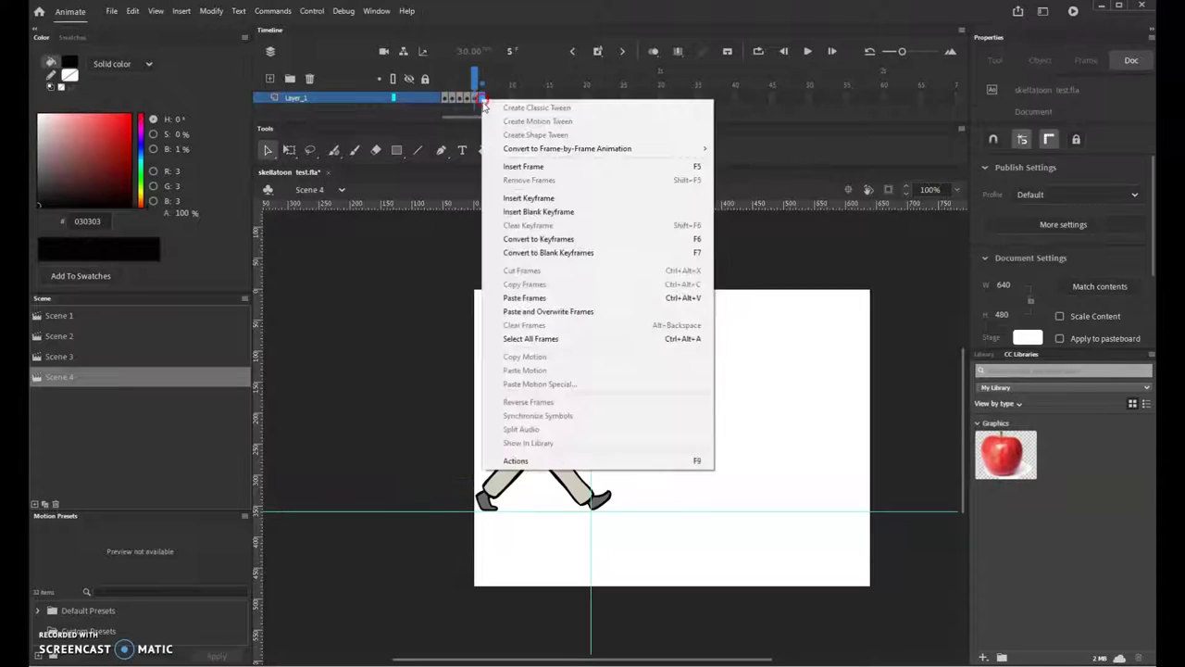
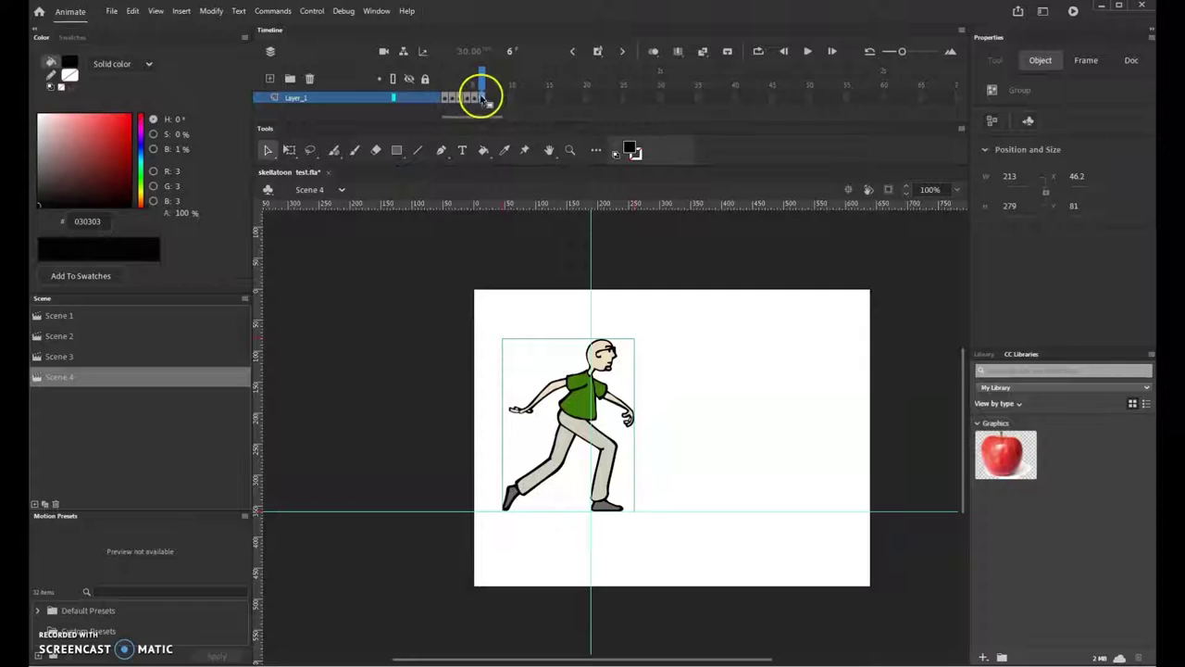
- Copy frame 3 of Layer_1 with its passing pose and paste it into frame 7
{"action": "left_click", "coordinate": [463, 99]}
{"action": "left_click", "coordinate": [463, 99]}
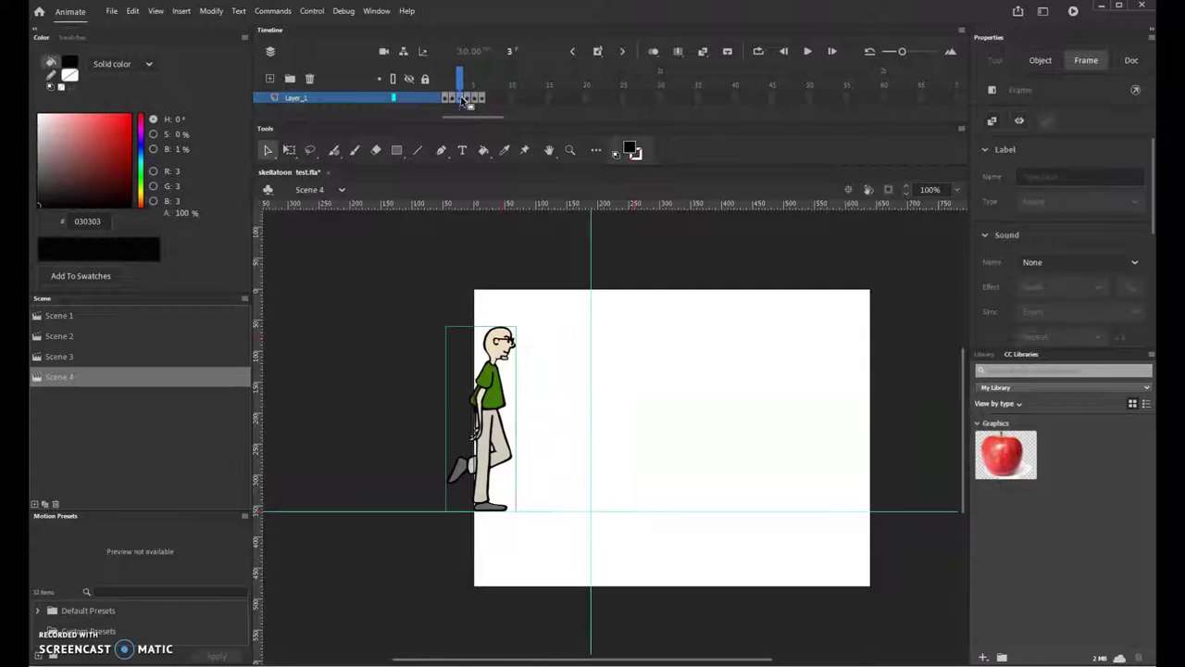
{"action": "right_click", "coordinate": [463, 100]}
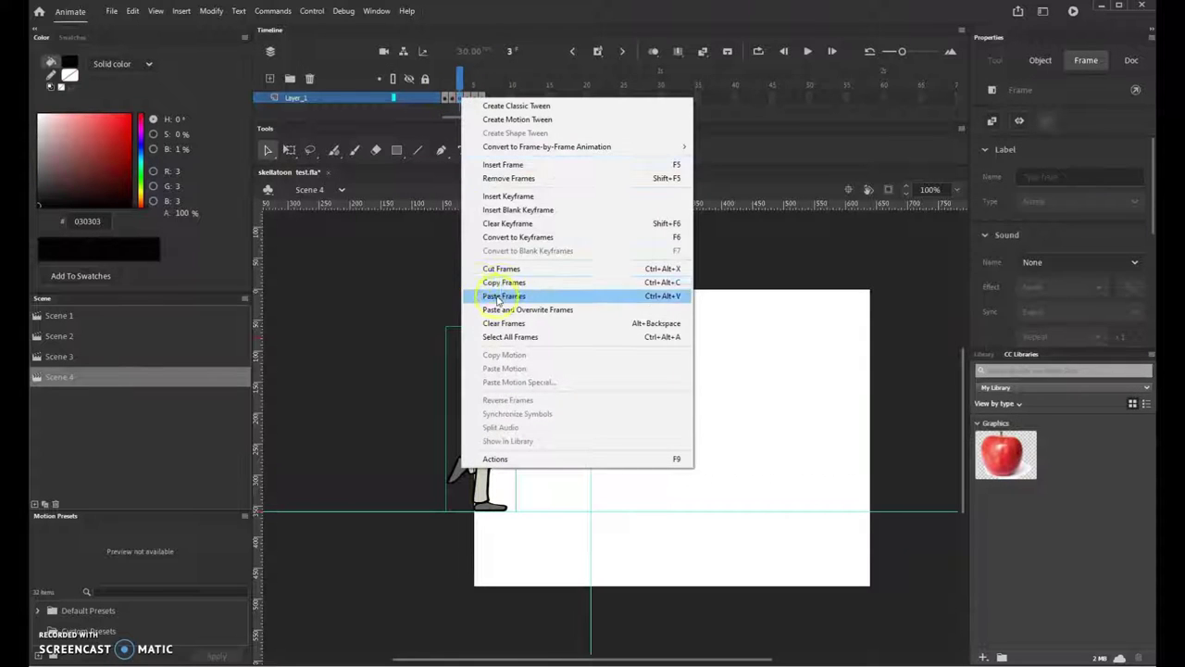
{"action": "left_click", "coordinate": [503, 283]}
{"action": "left_click", "coordinate": [485, 99]}
{"action": "right_click", "coordinate": [486, 100]}
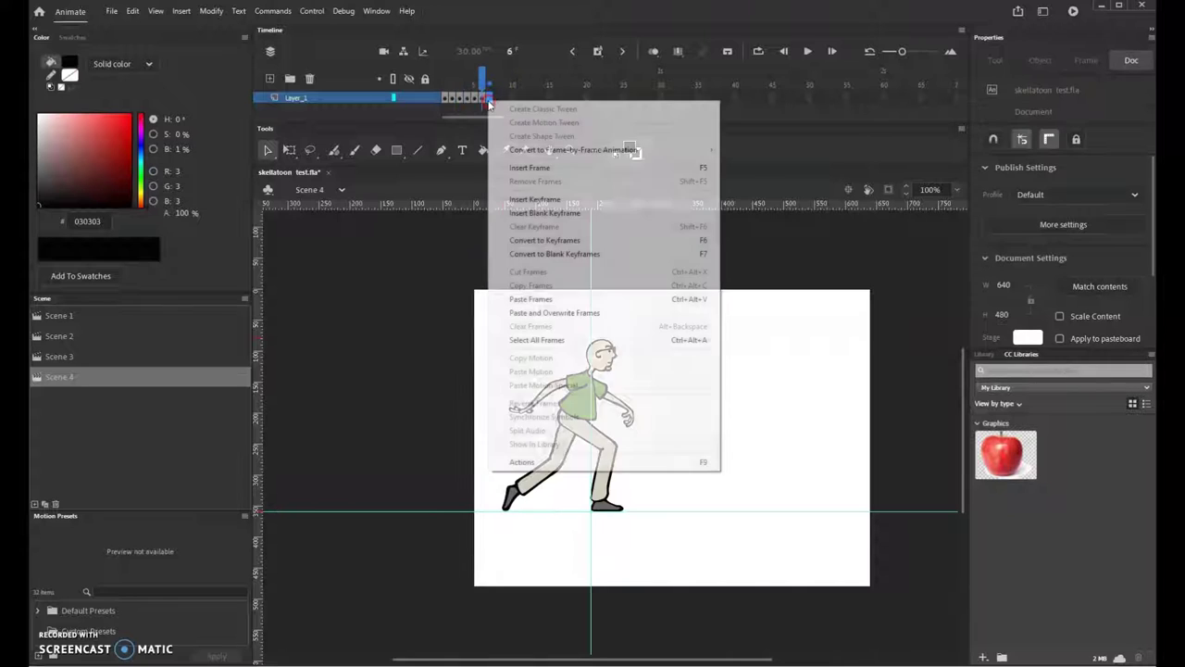
{"action": "left_click", "coordinate": [531, 299]}
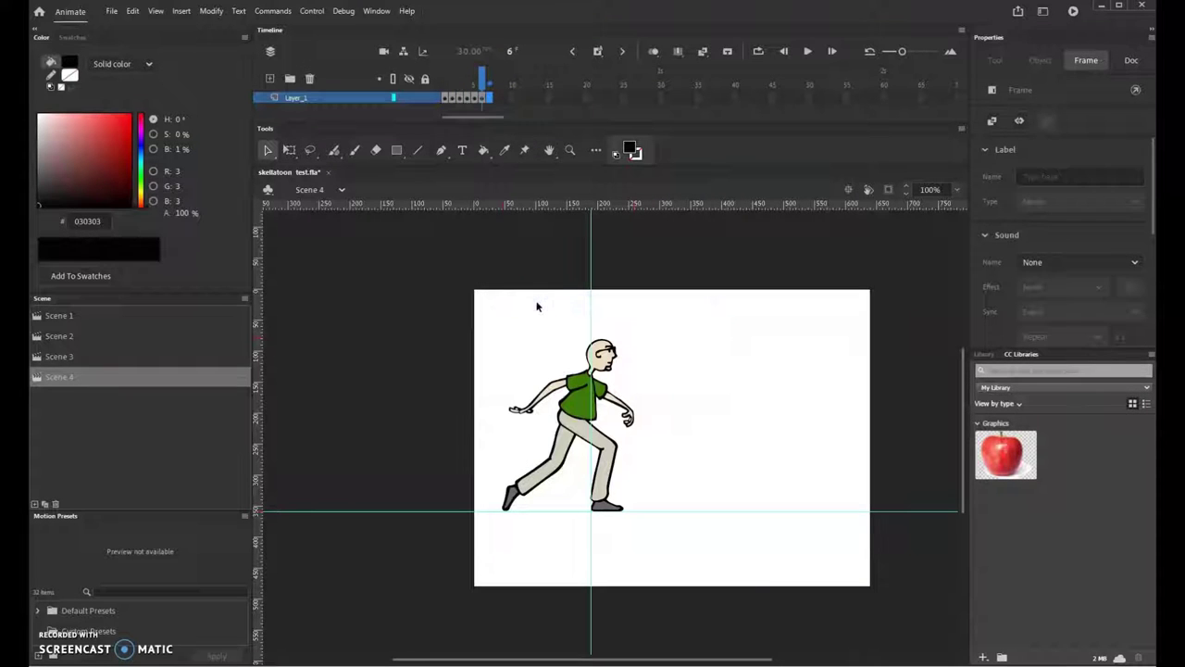
- Move the frame 7 pose to X 146, Y 61 so its planted foot stands on the ground line at the vertical guide
{"action": "left_click", "coordinate": [489, 97]}
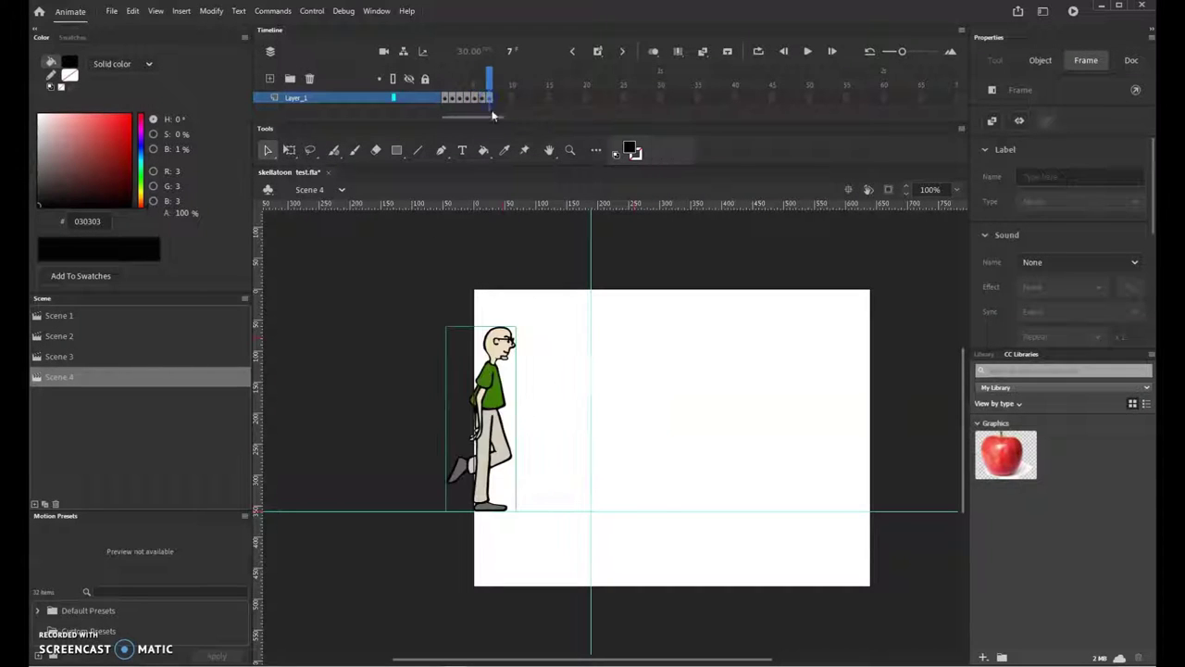
{"action": "left_click_drag", "start_coordinate": [480, 482], "coordinate": [614, 474]}
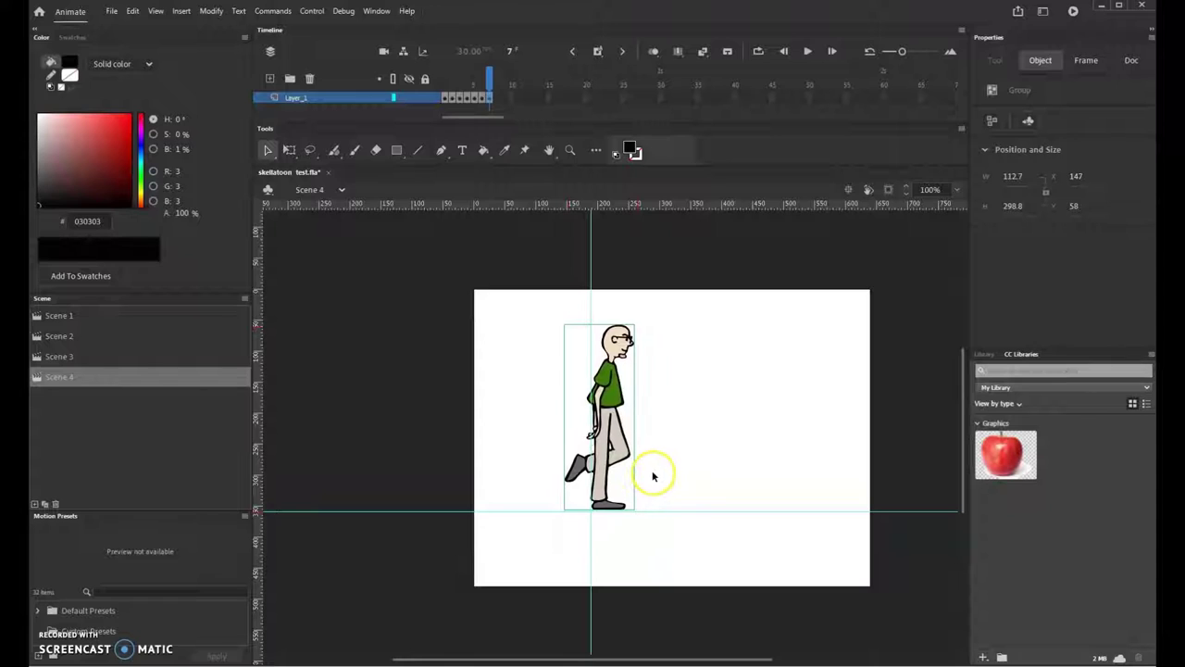
{"action": "key", "text": "Down"}
{"action": "key", "text": "Down"}
{"action": "key", "text": "Down"}
{"action": "key", "text": "Down"}
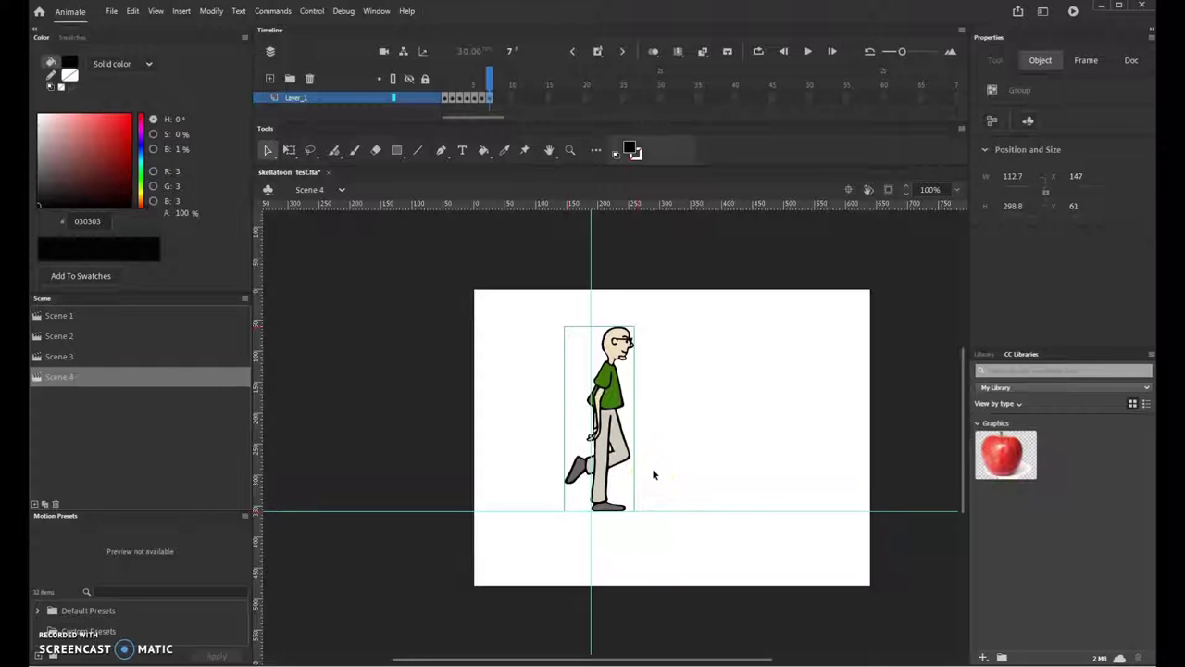
{"action": "key", "text": "Left"}
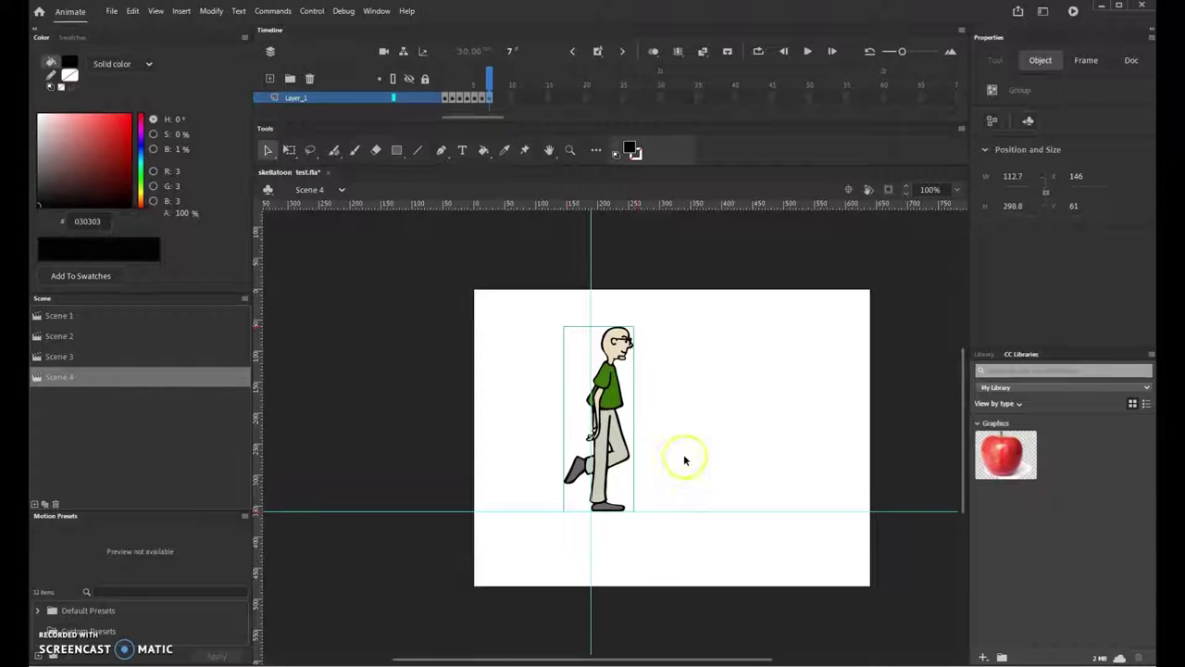
- Go back to frame 4 of Layer_1, copy its push-off pose, and paste it into frame 8
{"action": "left_click", "coordinate": [493, 103]}
{"action": "left_click_drag", "start_coordinate": [493, 104], "coordinate": [468, 102]}
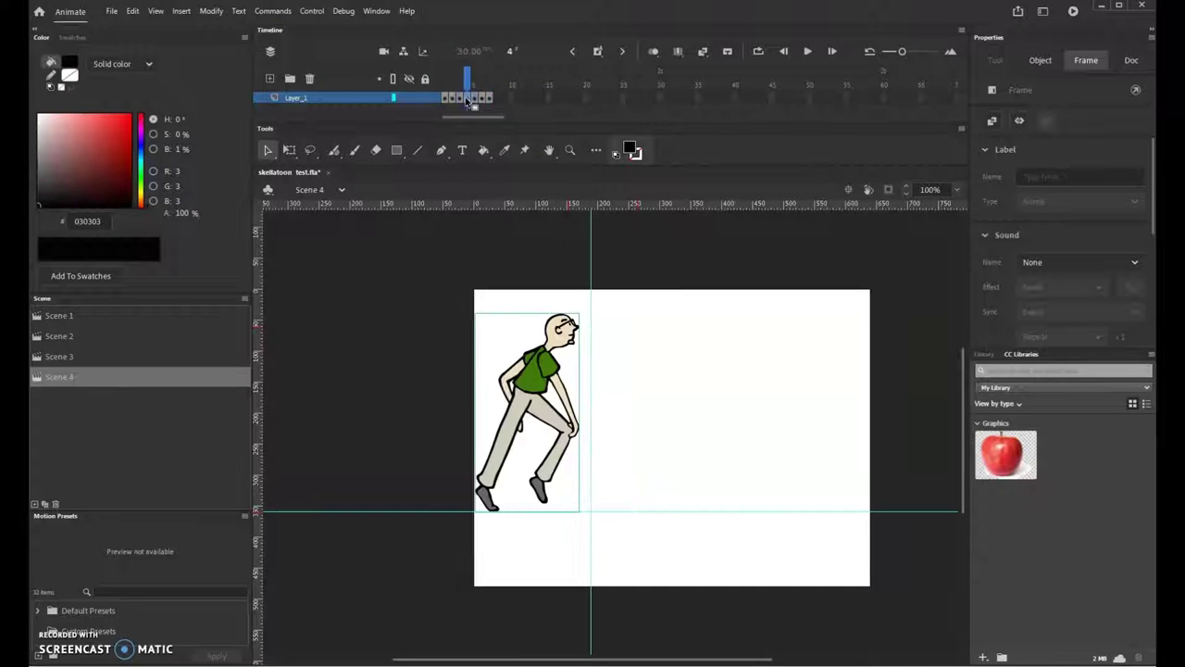
{"action": "right_click", "coordinate": [468, 101]}
{"action": "left_click", "coordinate": [511, 284]}
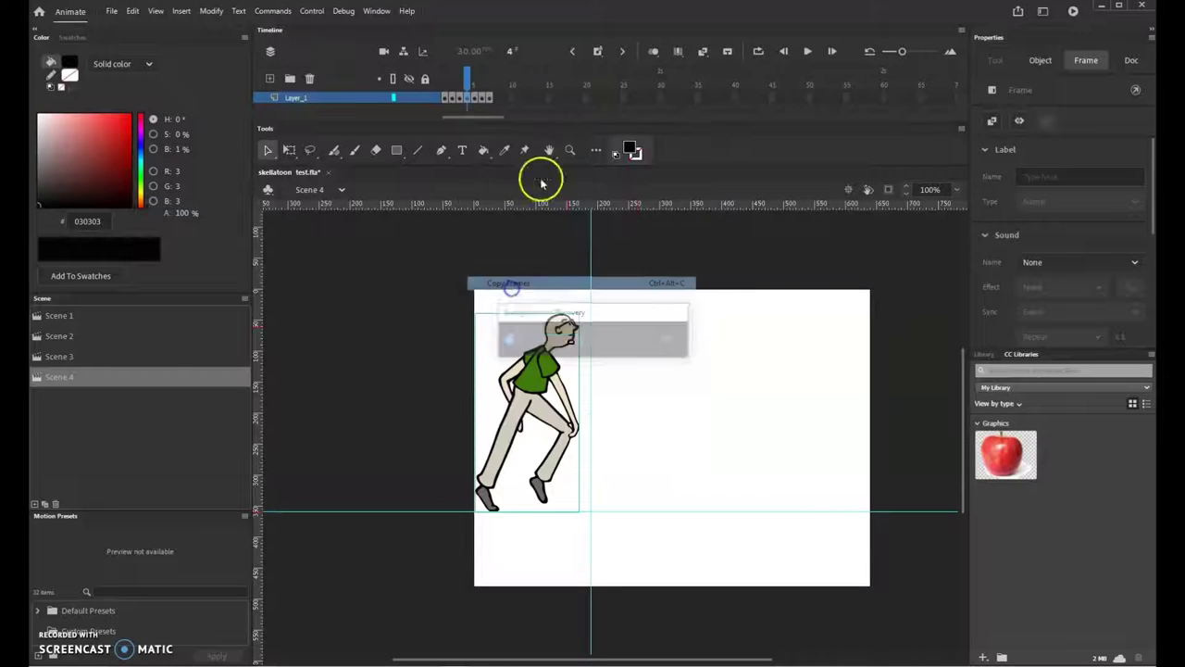
{"action": "left_click", "coordinate": [494, 100]}
{"action": "right_click", "coordinate": [498, 102]}
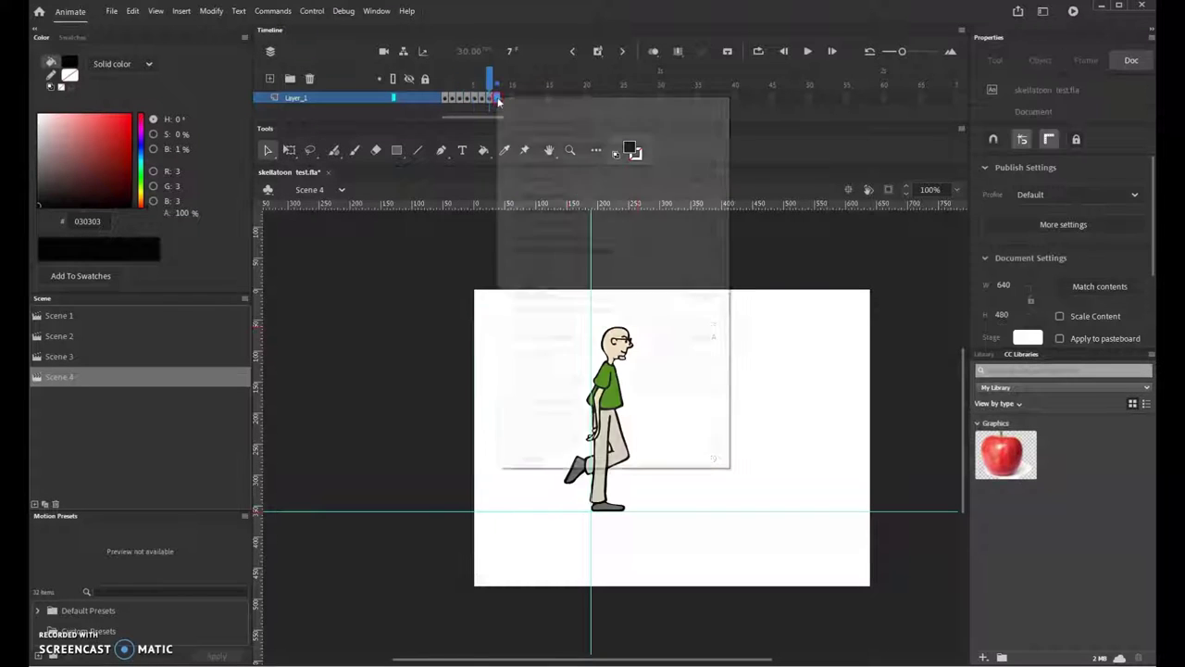
{"action": "left_click", "coordinate": [559, 296]}
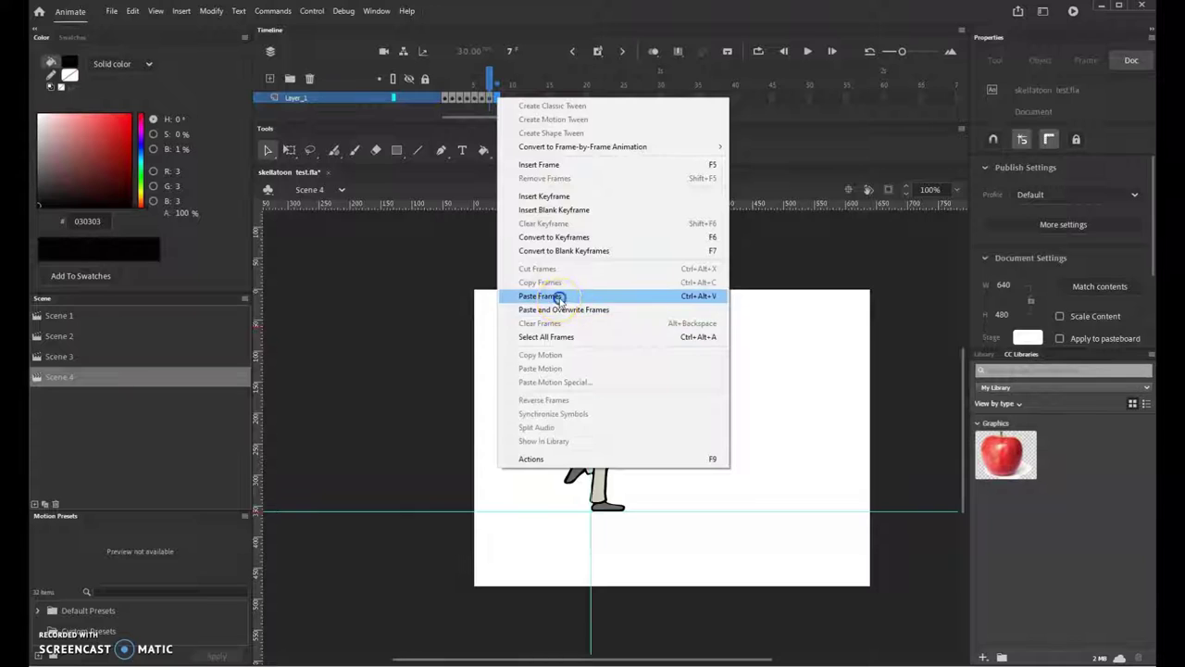
- Move the frame 8 pose to X 190, Y 40, with its rear foot on the ground line at the vertical guide
{"action": "left_click", "coordinate": [497, 102]}
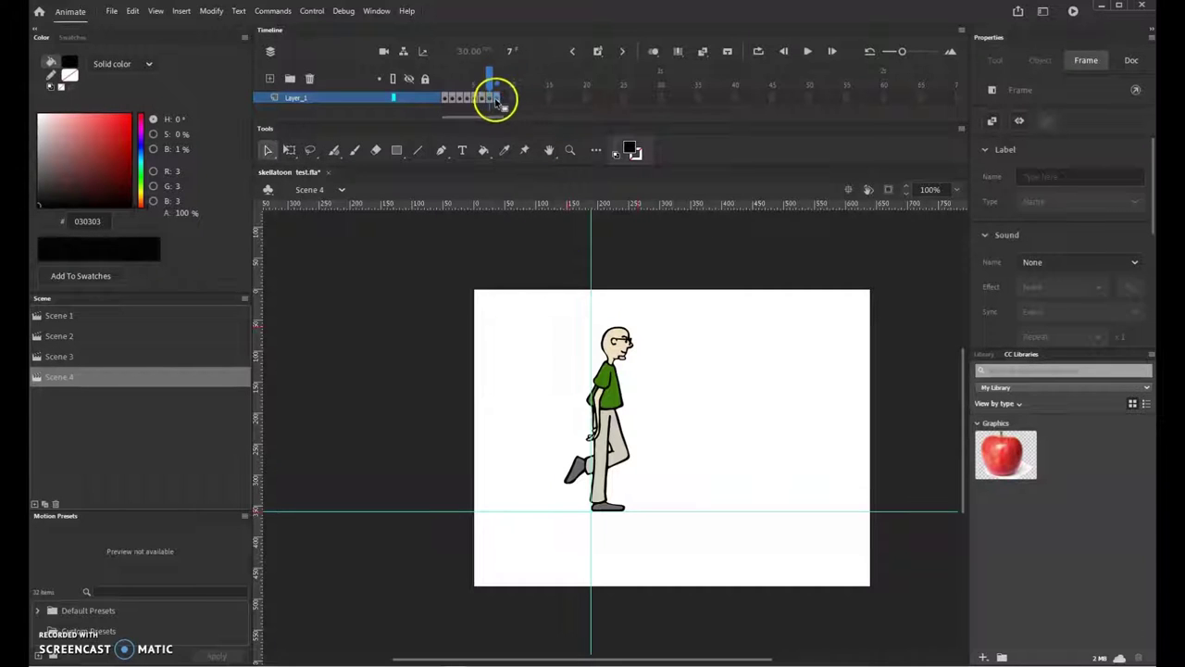
{"action": "left_click_drag", "start_coordinate": [530, 389], "coordinate": [644, 393]}
{"action": "key", "text": "Down"}
{"action": "key", "text": "Down"}
{"action": "key", "text": "Down"}
{"action": "key", "text": "Down"}
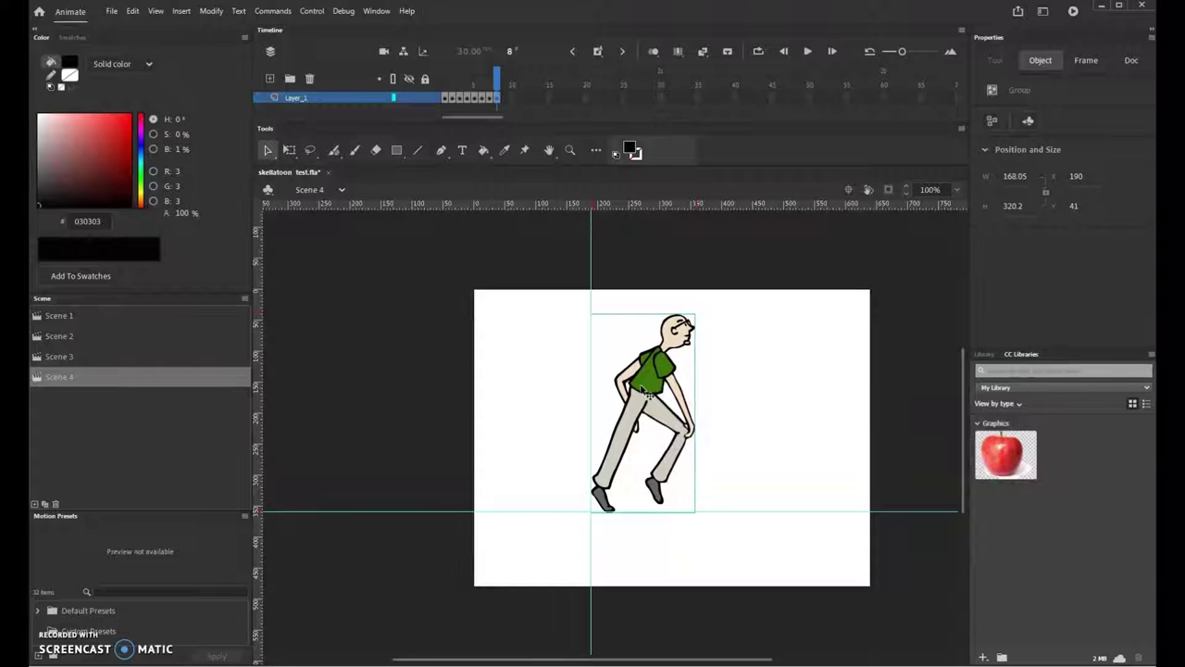
{"action": "key", "text": "Up"}
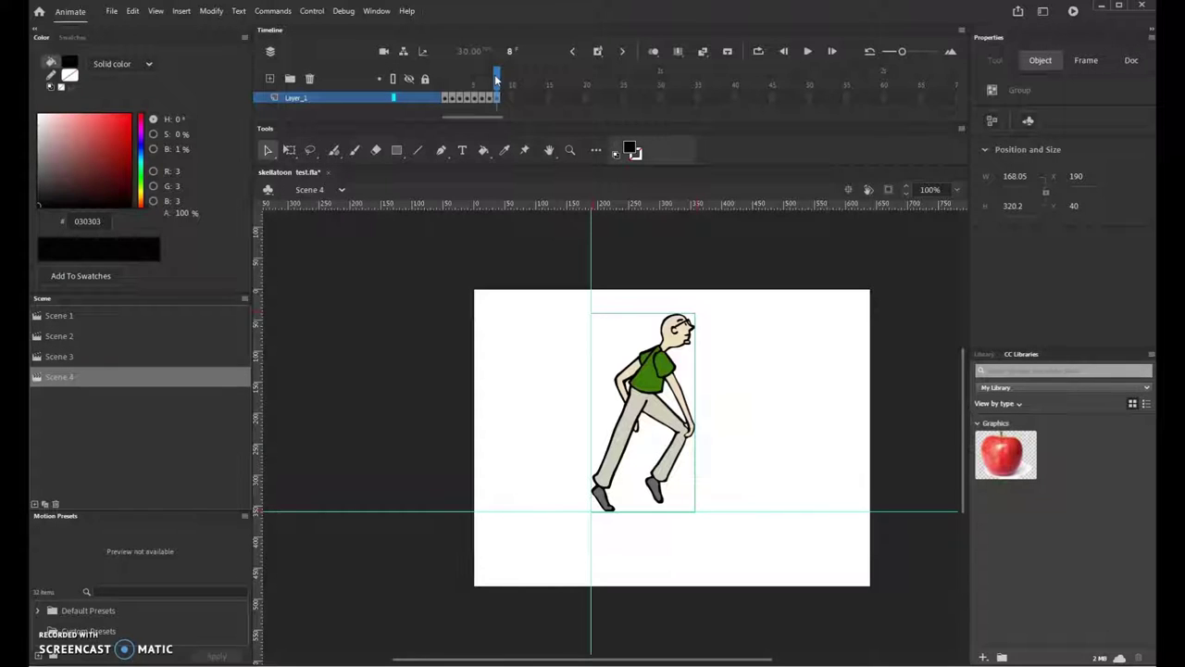
{"action": "mouse_move", "coordinate": [496, 80]}
{"action": "left_mouse_down"}
{"action": "mouse_move", "coordinate": [469, 79]}
{"action": "mouse_move", "coordinate": [506, 78]}
{"action": "mouse_move", "coordinate": [447, 81]}
{"action": "mouse_move", "coordinate": [500, 85]}
{"action": "left_mouse_up"}
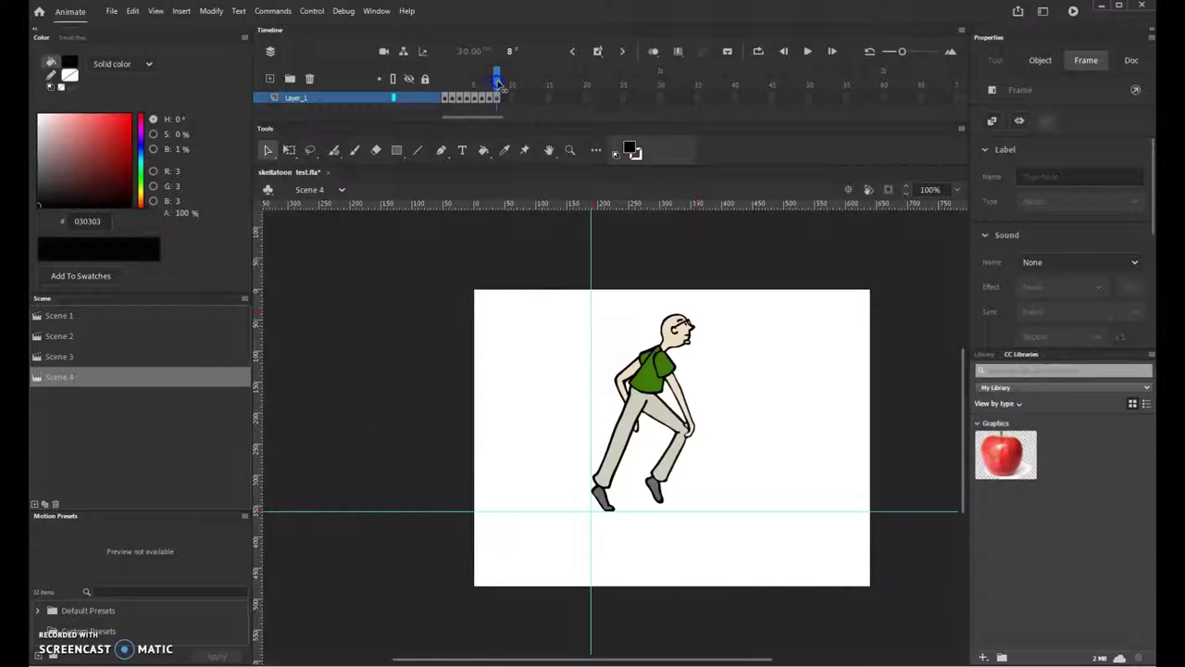
{"action": "left_click", "coordinate": [496, 84]}
{"action": "left_click", "coordinate": [500, 118]}
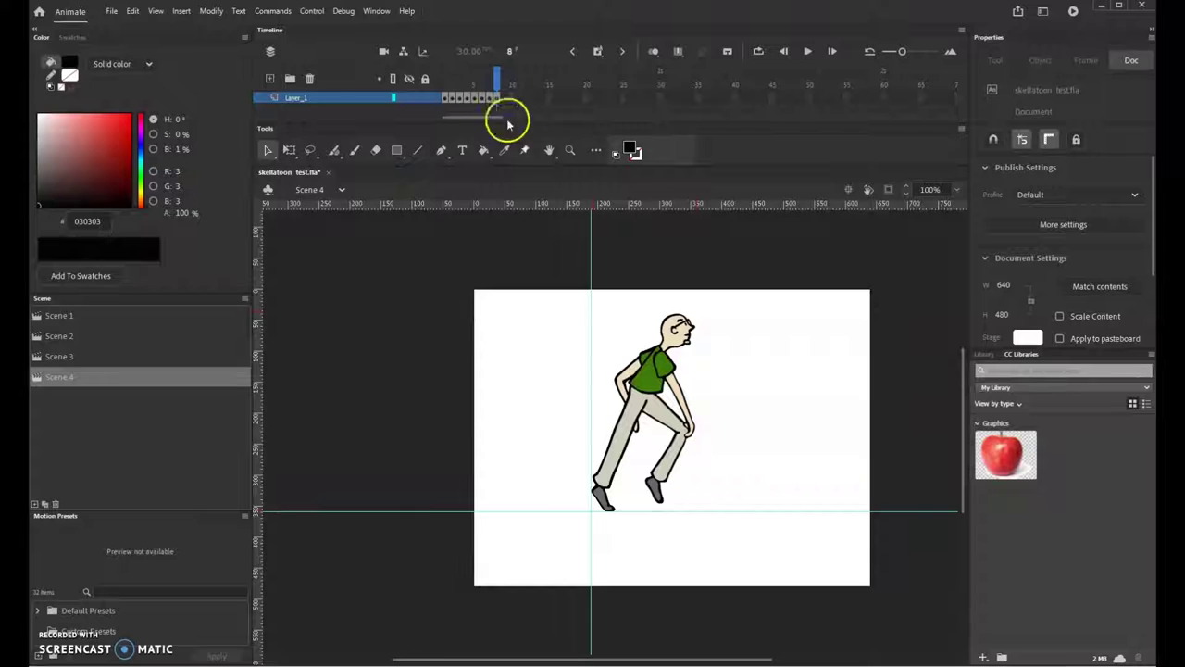
{"action": "left_click", "coordinate": [725, 418]}
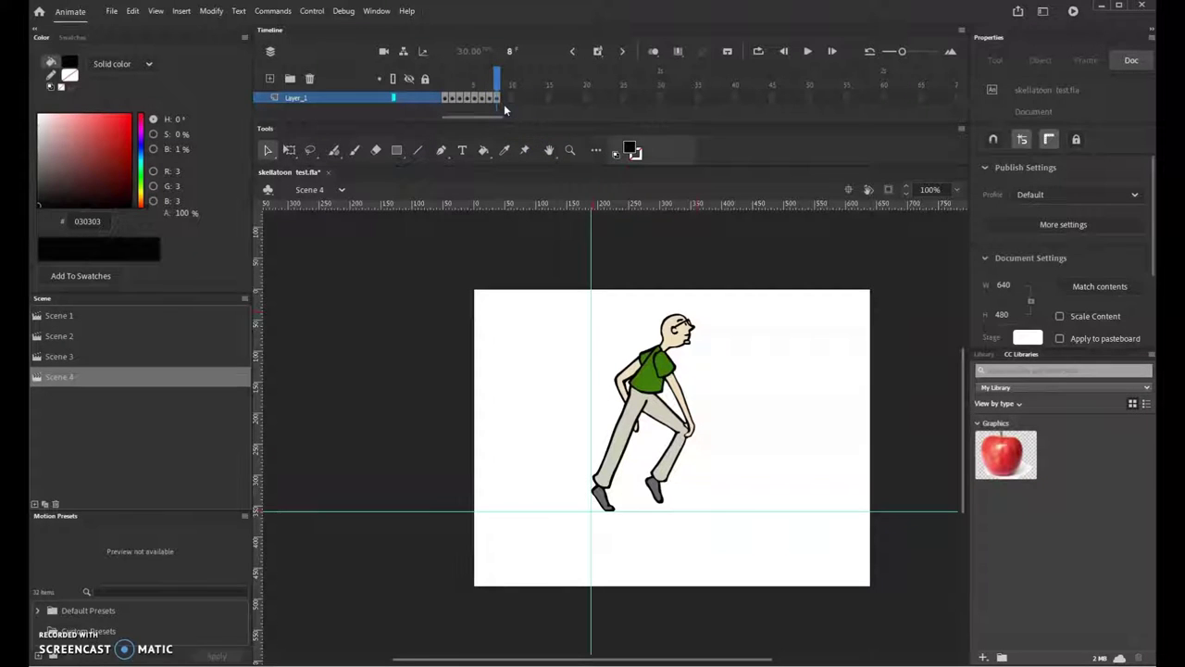
- Copy frame 1 of Layer_1 with its full-stride pose and paste it into frame 9
{"action": "left_click", "coordinate": [444, 100]}
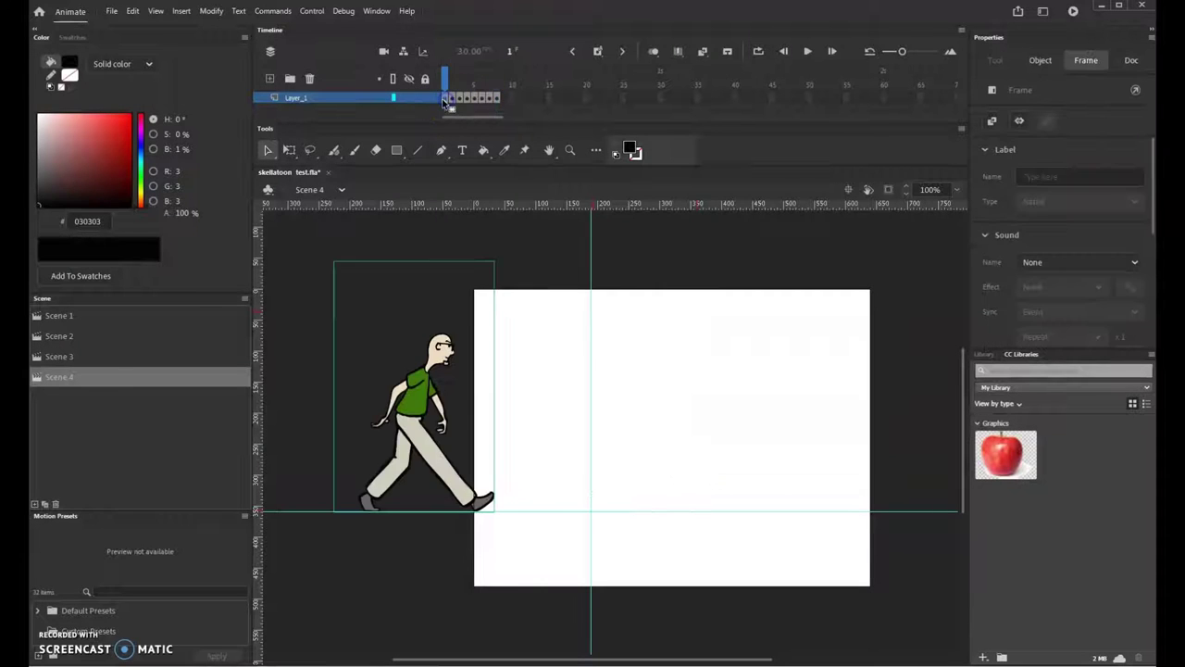
{"action": "right_click", "coordinate": [445, 100]}
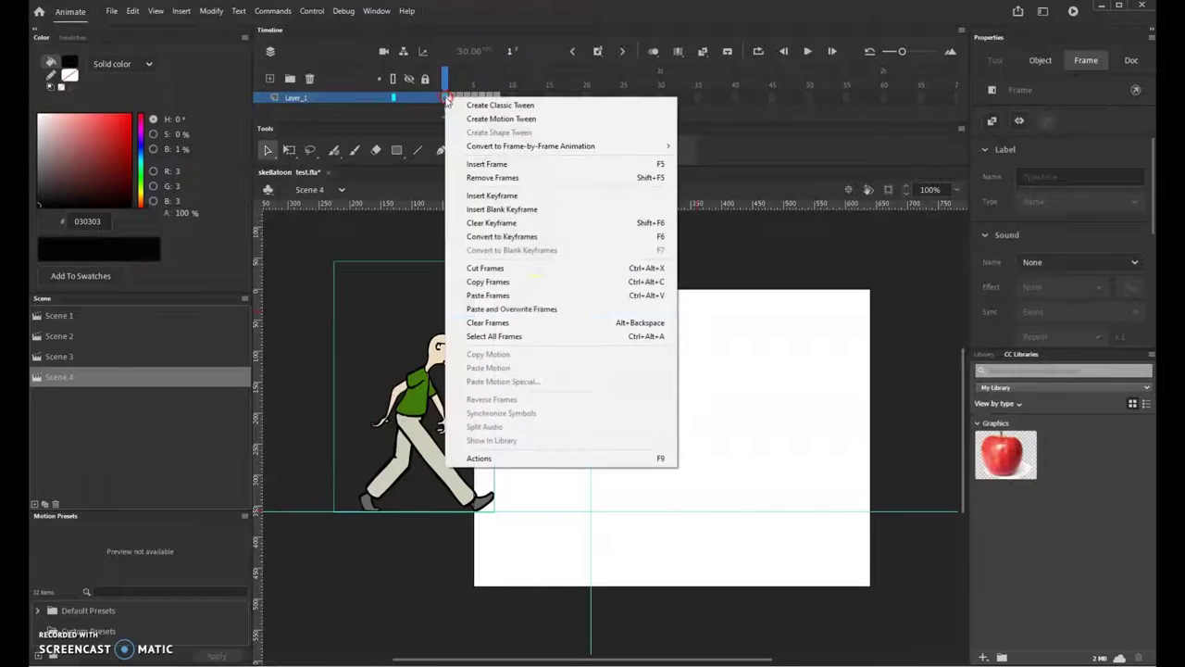
{"action": "left_click", "coordinate": [495, 281]}
{"action": "left_click", "coordinate": [504, 98]}
{"action": "right_click", "coordinate": [505, 100]}
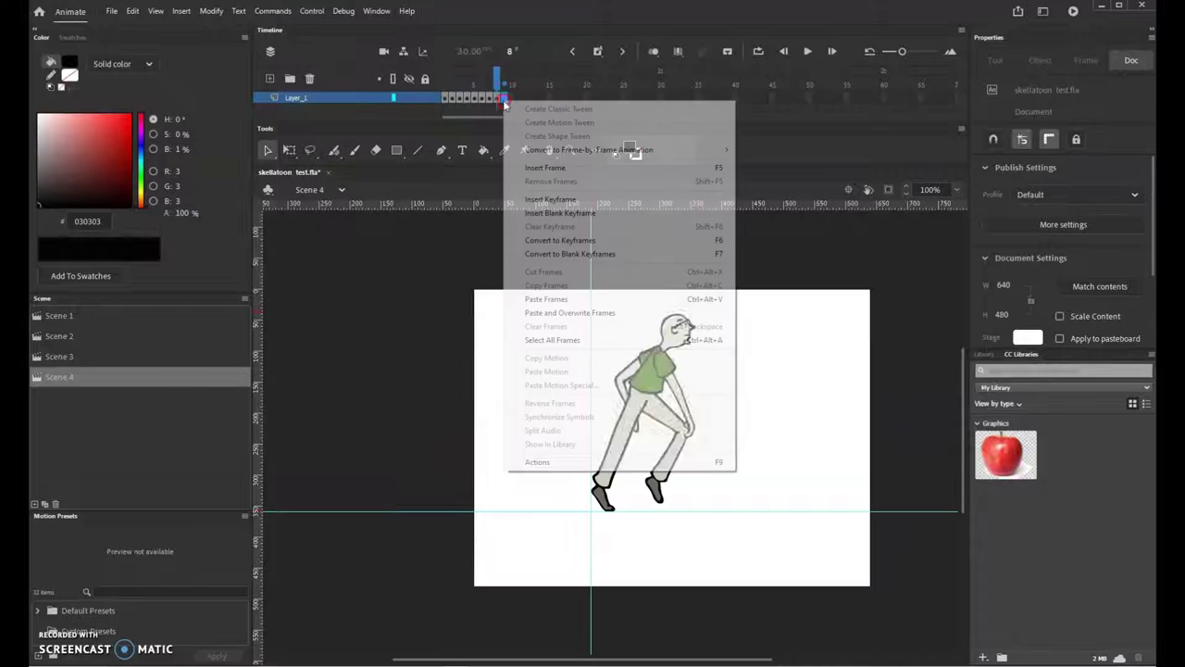
{"action": "left_click", "coordinate": [556, 299]}
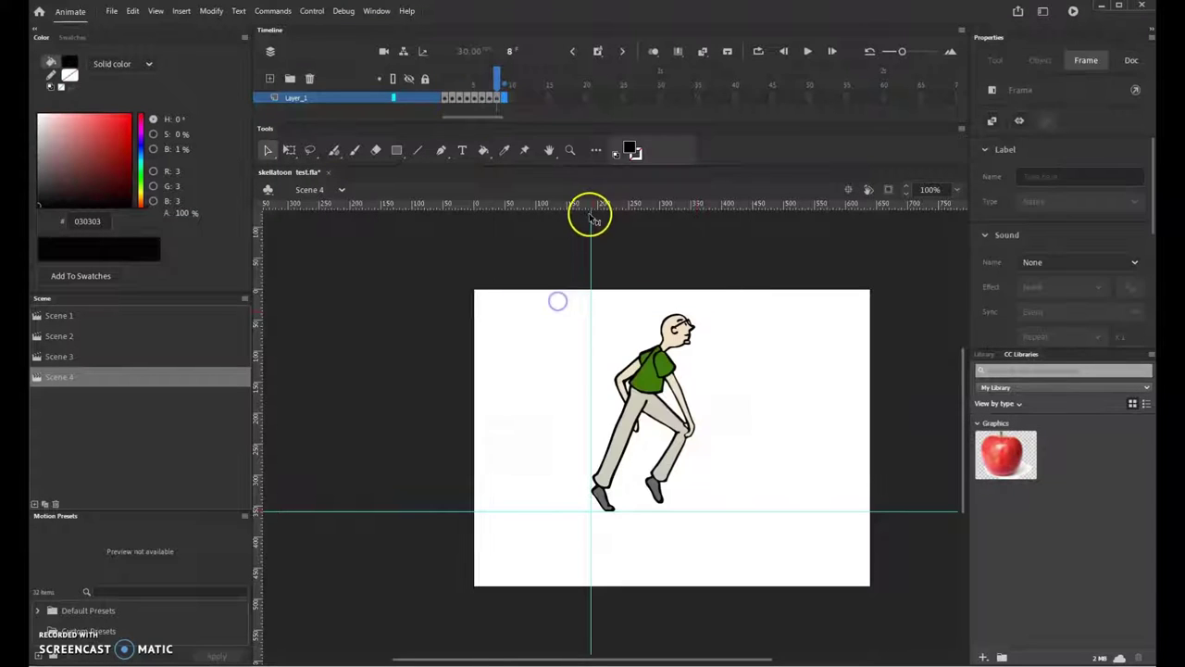
- Move the frame 9 pose to X 152, Y -45.9, placing its rear foot at the vertical guide
{"action": "left_click", "coordinate": [503, 98]}
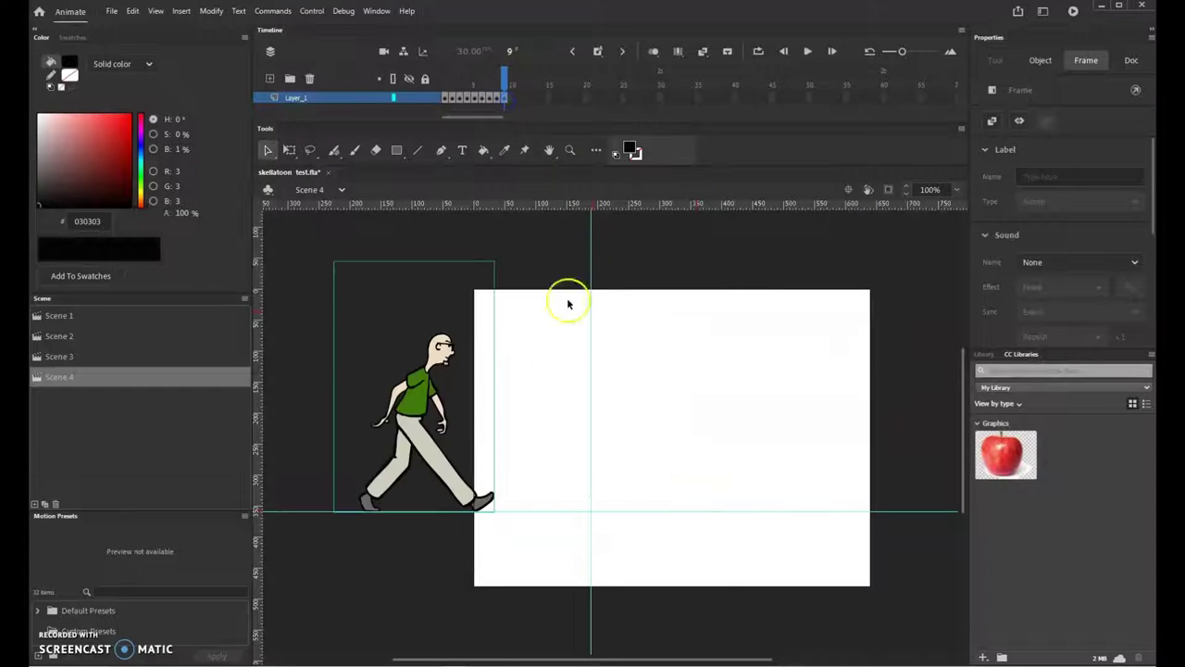
{"action": "left_click_drag", "start_coordinate": [393, 403], "coordinate": [642, 423]}
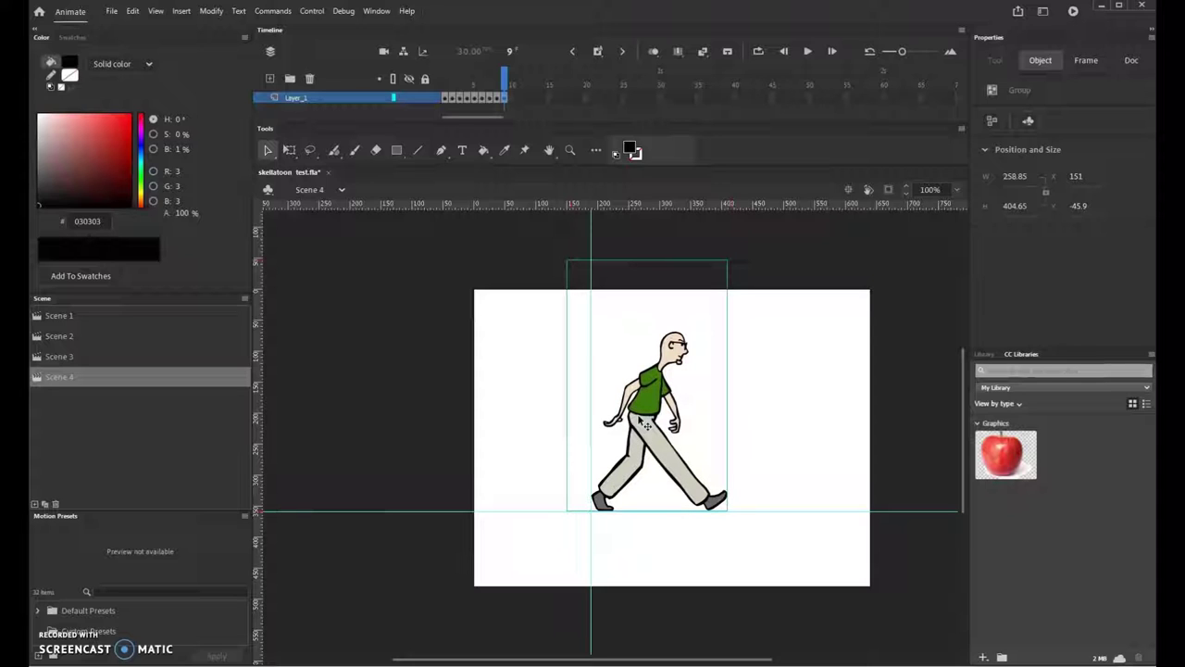
{"action": "key", "text": "Right"}
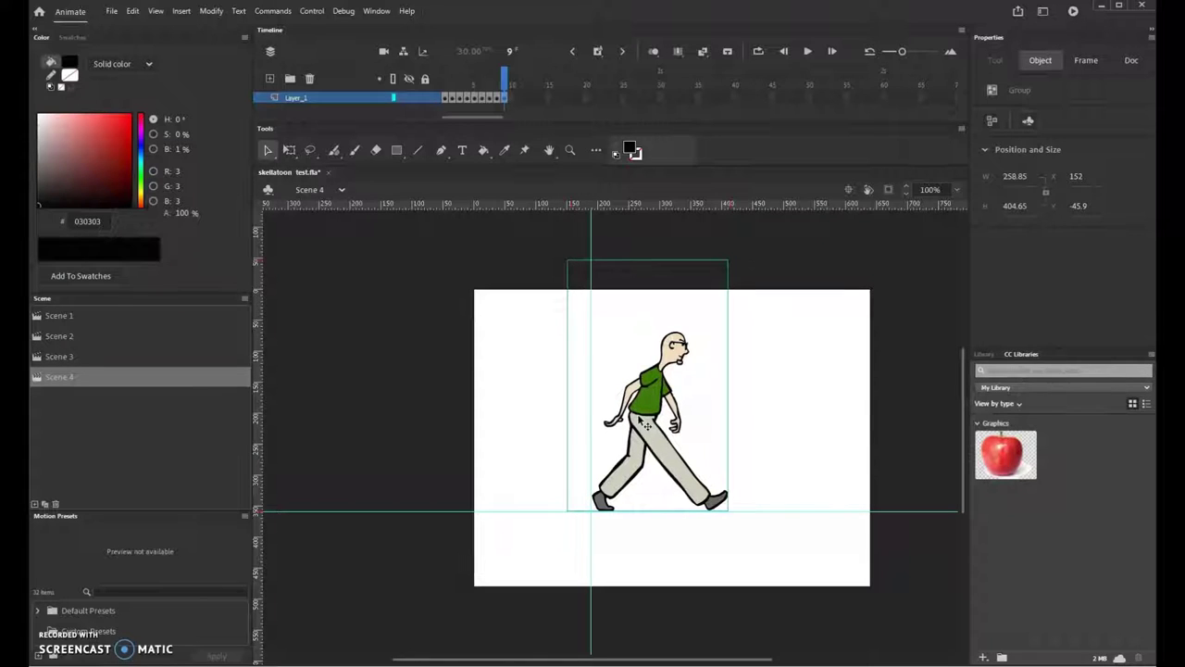
{"action": "key", "text": "Left"}
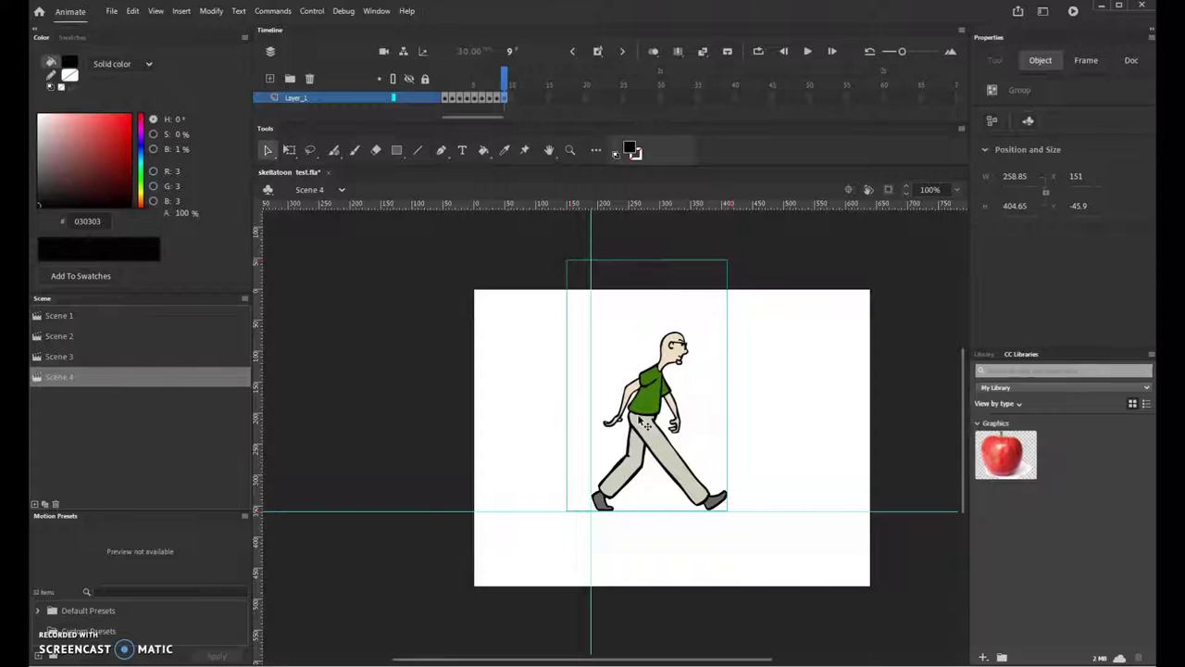
{"action": "key", "text": "Right"}
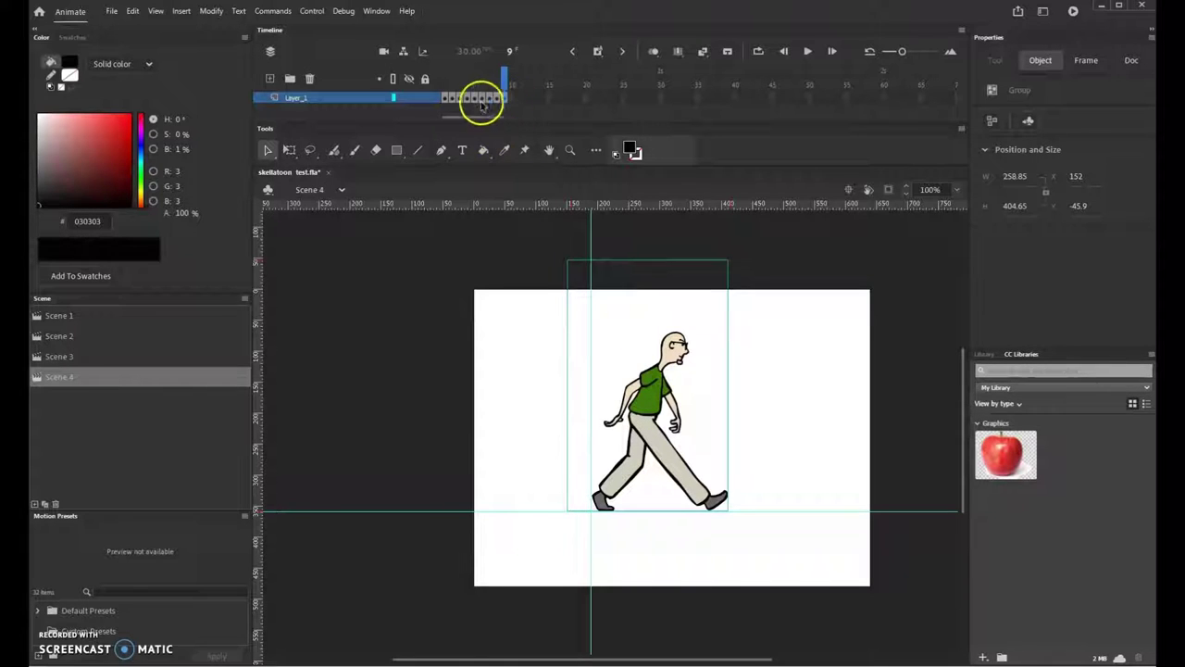
- Scrub from frame 2 to frame 9, place a second vertical guide at the front heel of the frame 9 pose, and select frame 2
{"action": "left_click", "coordinate": [452, 99]}
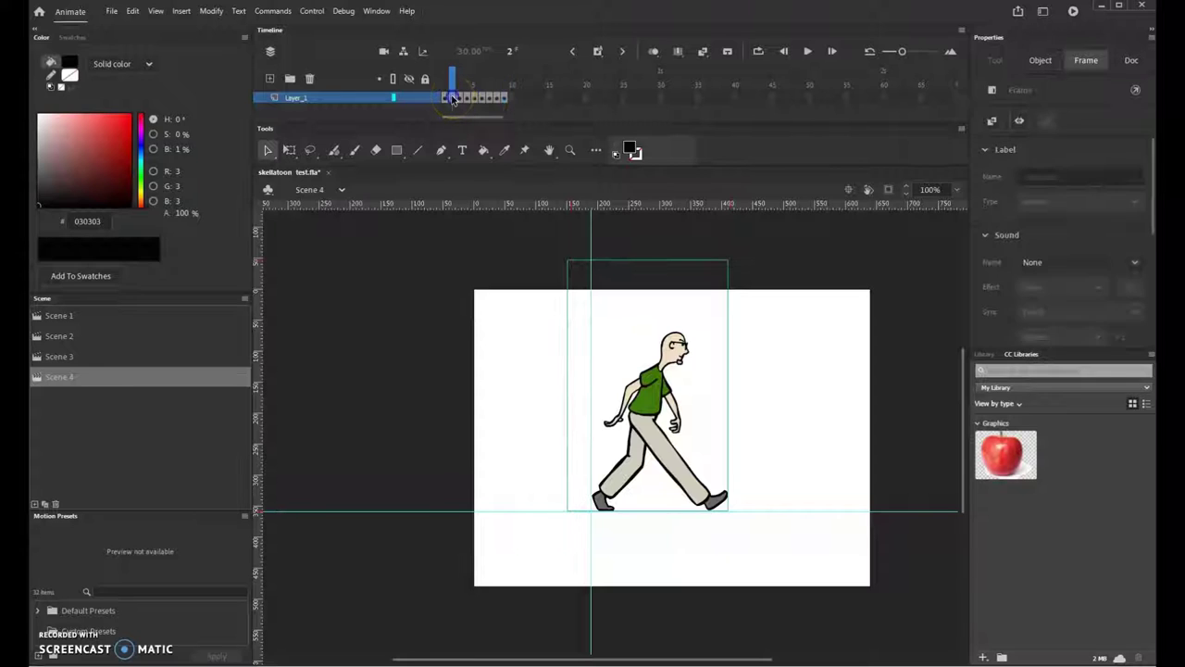
{"action": "left_click_drag", "start_coordinate": [452, 98], "coordinate": [512, 100]}
{"action": "left_click", "coordinate": [512, 100]}
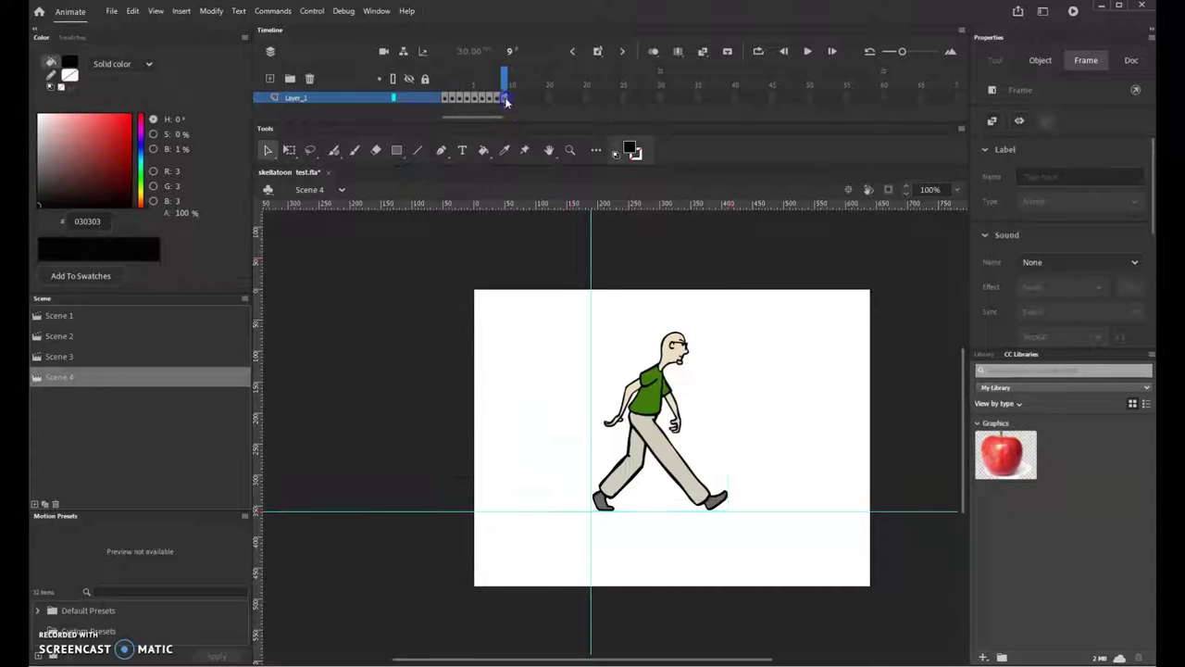
{"action": "left_click", "coordinate": [708, 503]}
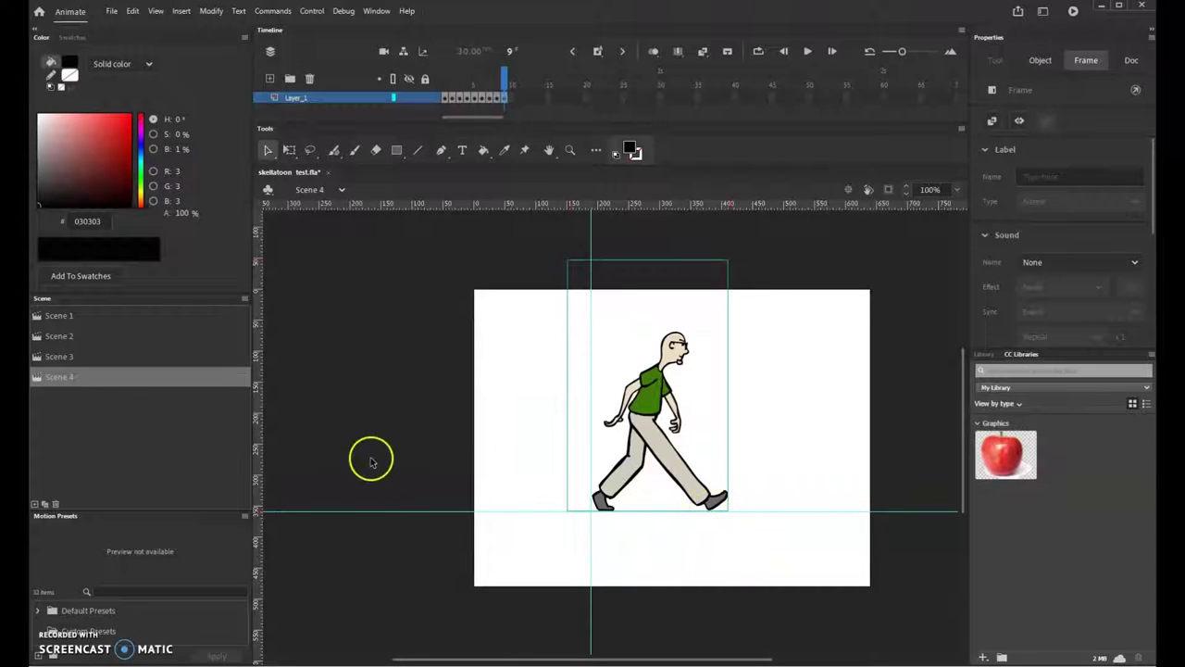
{"action": "left_click_drag", "start_coordinate": [259, 450], "coordinate": [708, 435]}
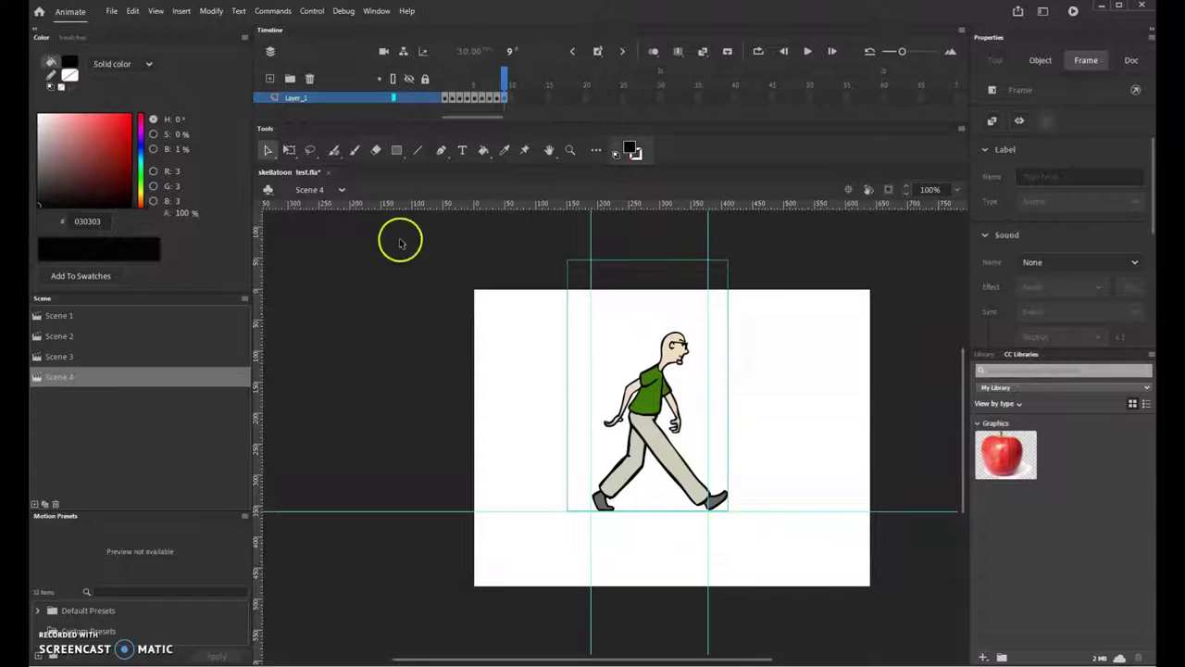
{"action": "left_click", "coordinate": [452, 98]}
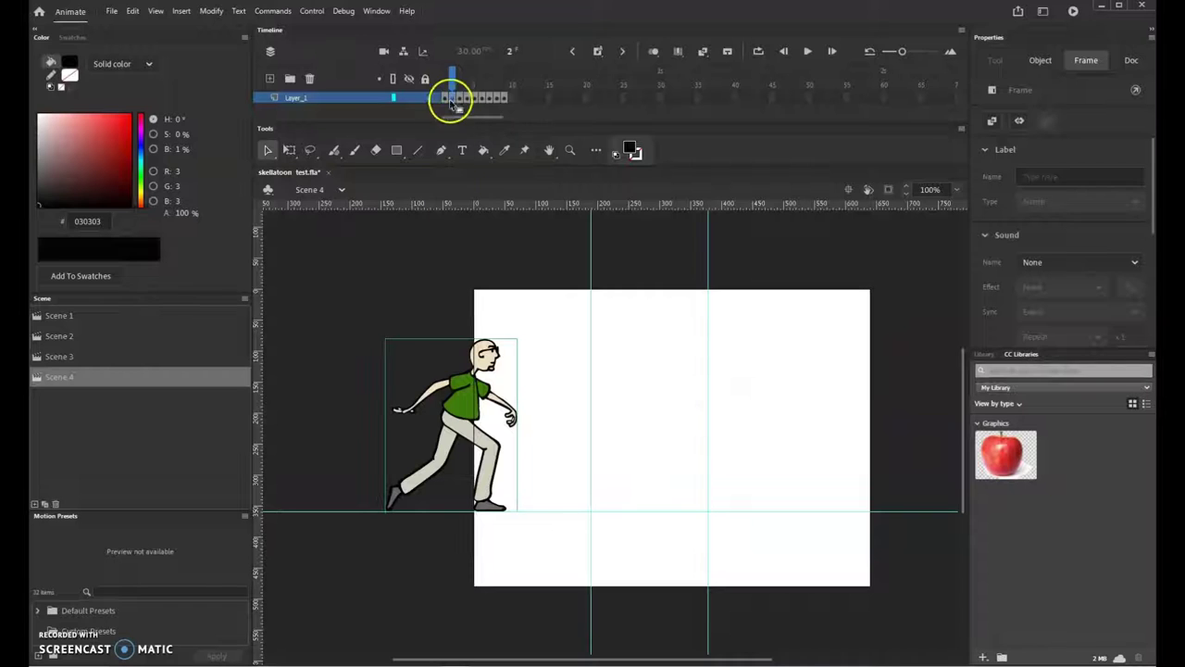
- Copy frame 2 of Layer_1 with its lunging pose and paste it into frame 10
{"action": "right_click", "coordinate": [454, 98]}
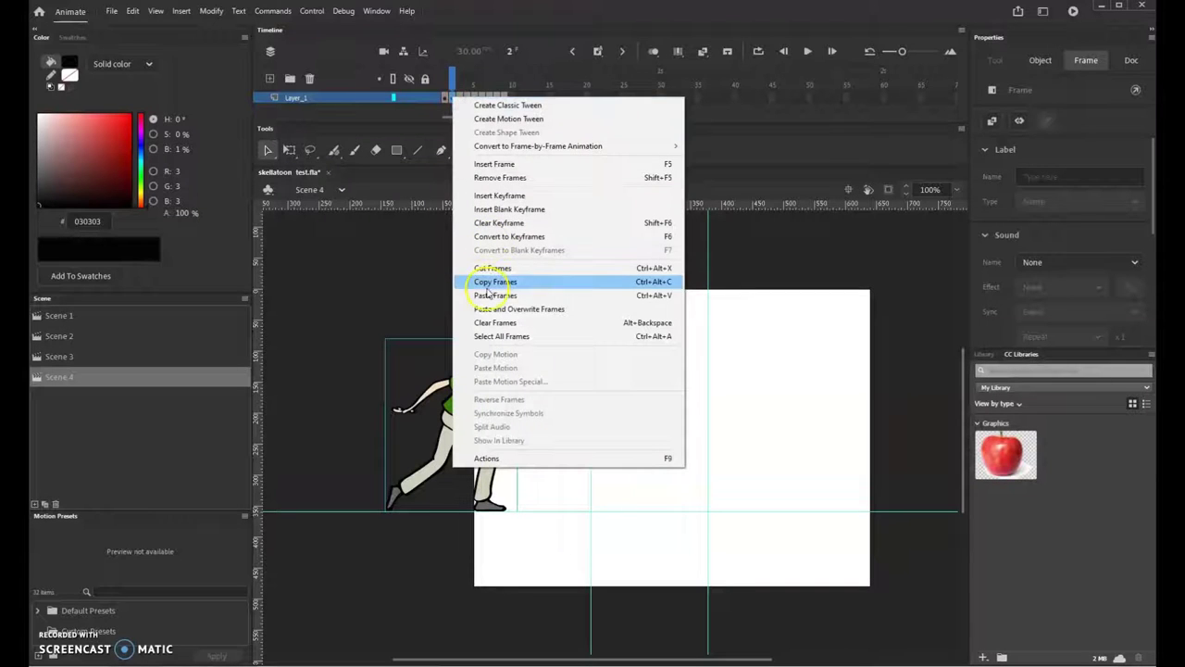
{"action": "left_click", "coordinate": [491, 280]}
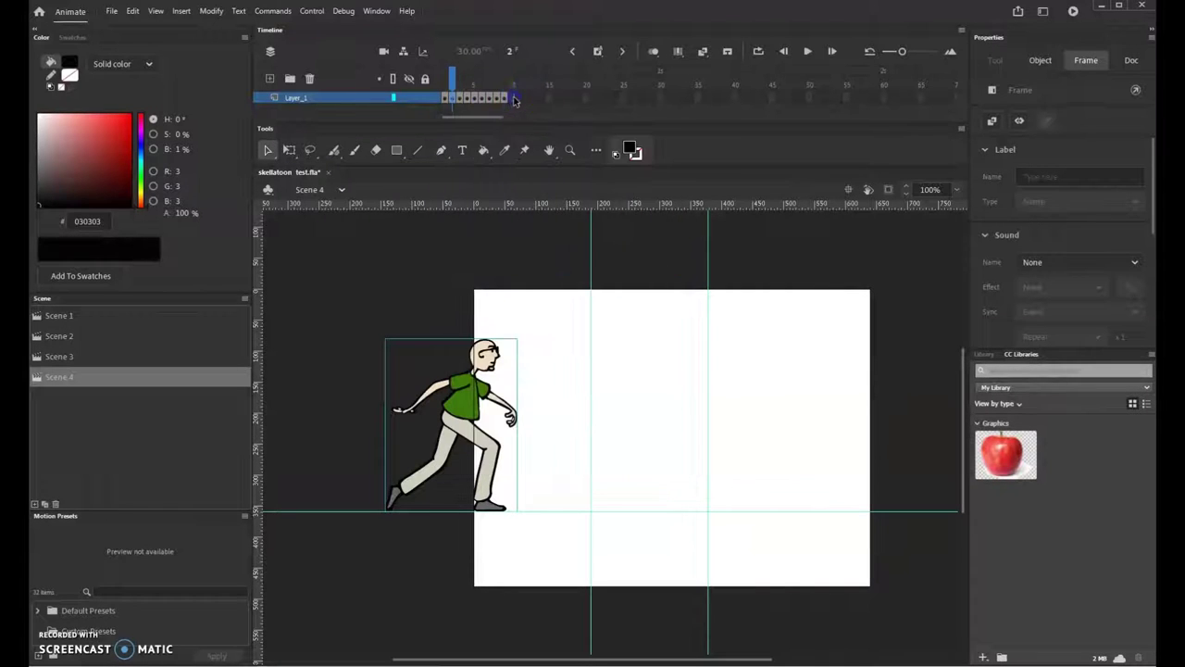
{"action": "left_click", "coordinate": [511, 98]}
{"action": "right_click", "coordinate": [514, 98]}
{"action": "left_click", "coordinate": [573, 295]}
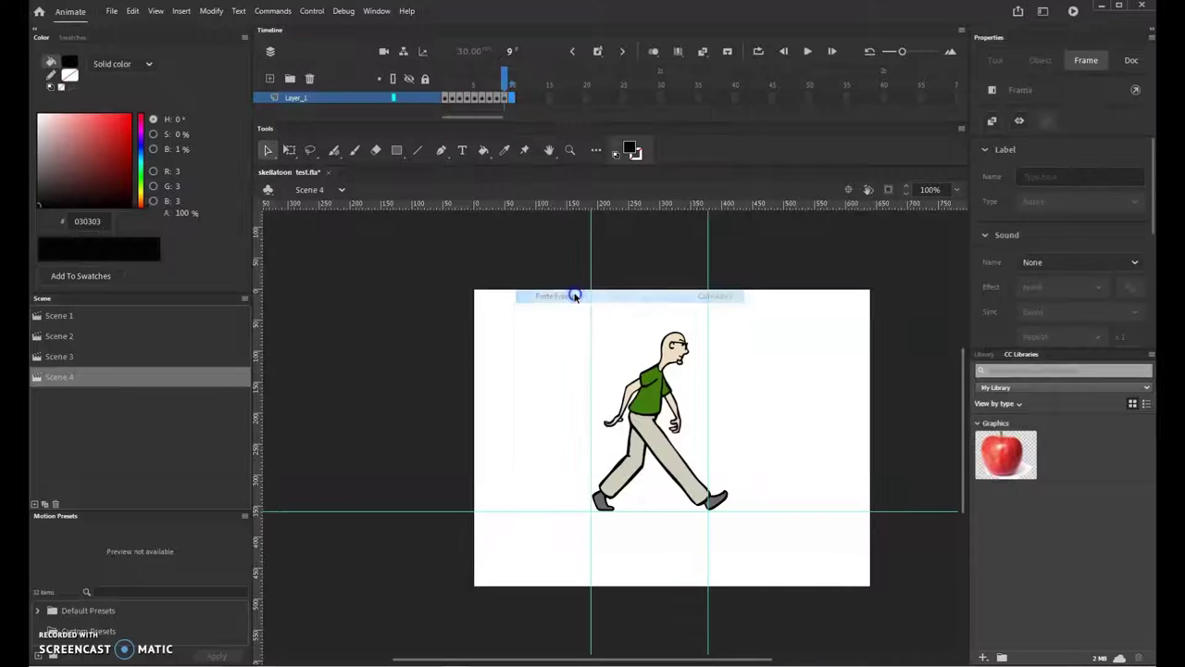
- Move the frame 10 pose to X 236.2, Y 81, placing its front heel at the second vertical guide on the ground line
{"action": "left_click", "coordinate": [511, 99]}
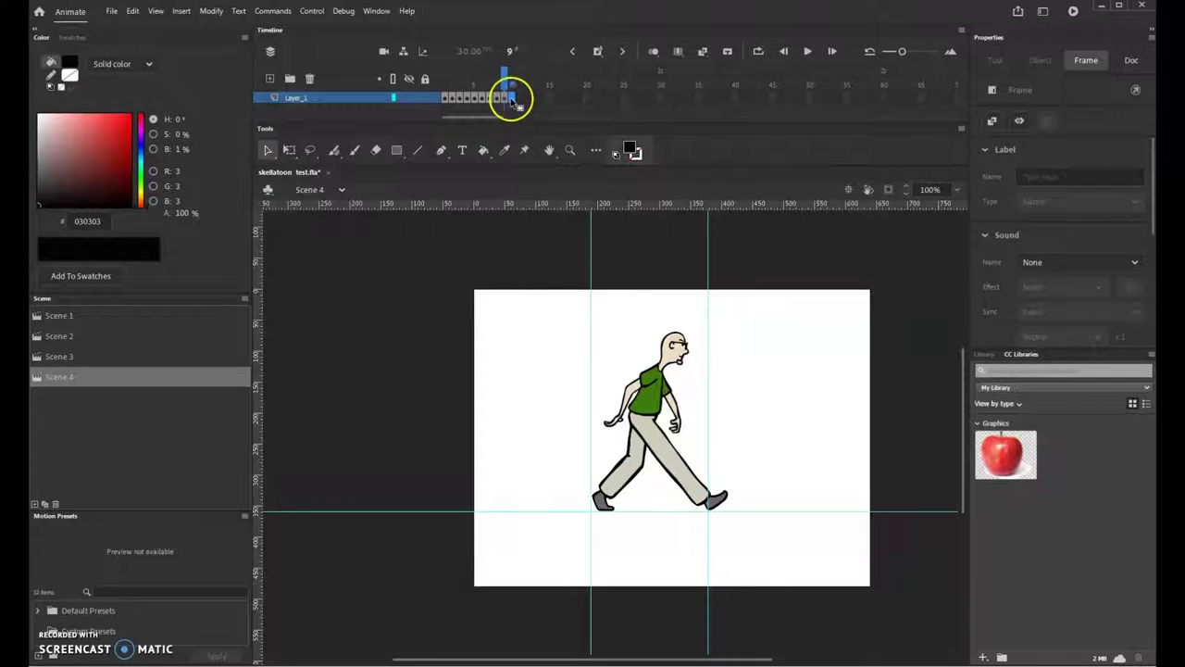
{"action": "left_click", "coordinate": [447, 427]}
{"action": "left_click_drag", "start_coordinate": [447, 430], "coordinate": [687, 429]}
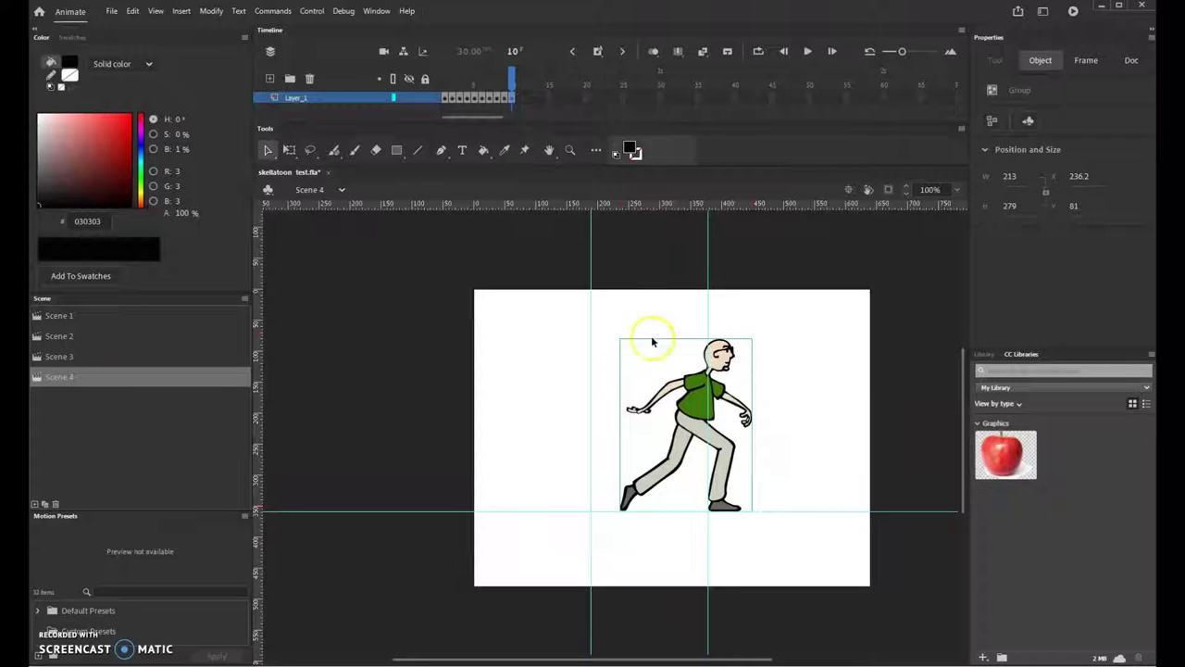
- Copy frame 3 into frame 11 and move its pose to X 335, Y 62, with the standing heel at the second vertical guide
{"action": "left_click", "coordinate": [460, 99]}
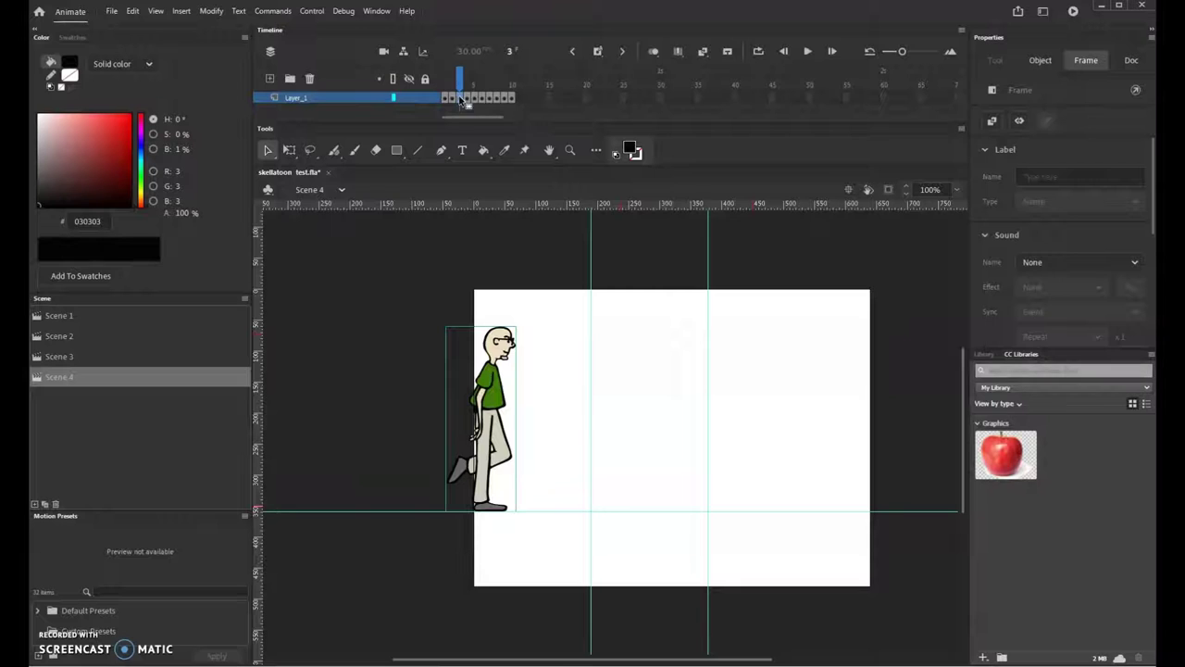
{"action": "right_click", "coordinate": [460, 99]}
{"action": "left_click", "coordinate": [508, 284]}
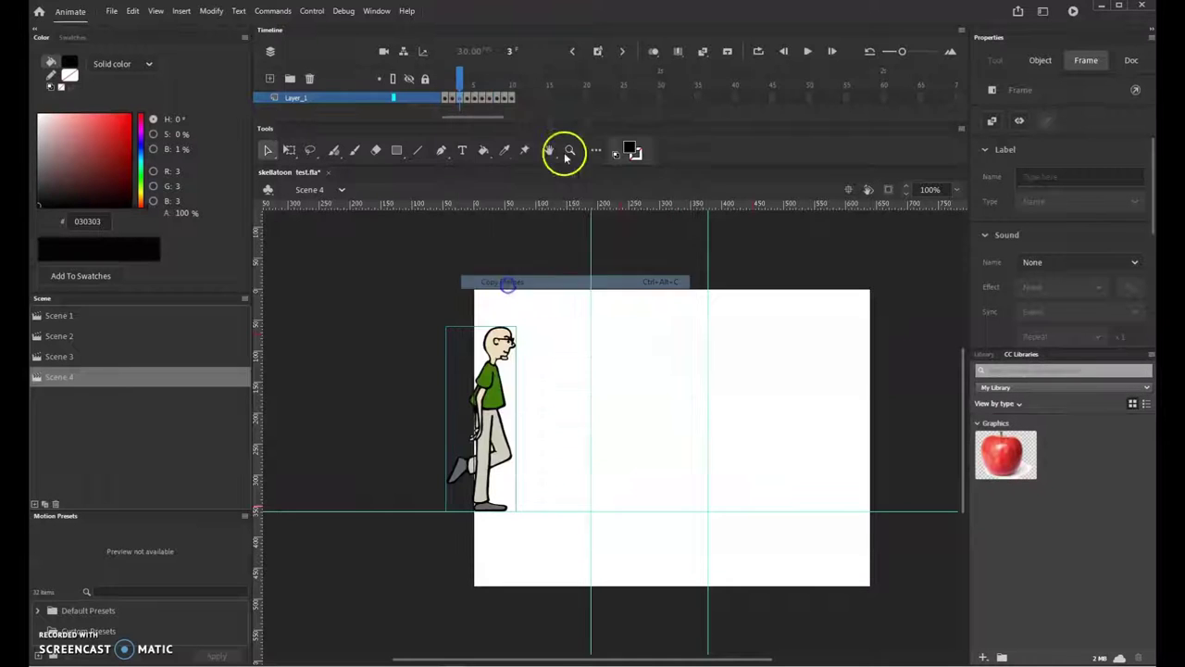
{"action": "left_click", "coordinate": [515, 98]}
{"action": "right_click", "coordinate": [514, 98]}
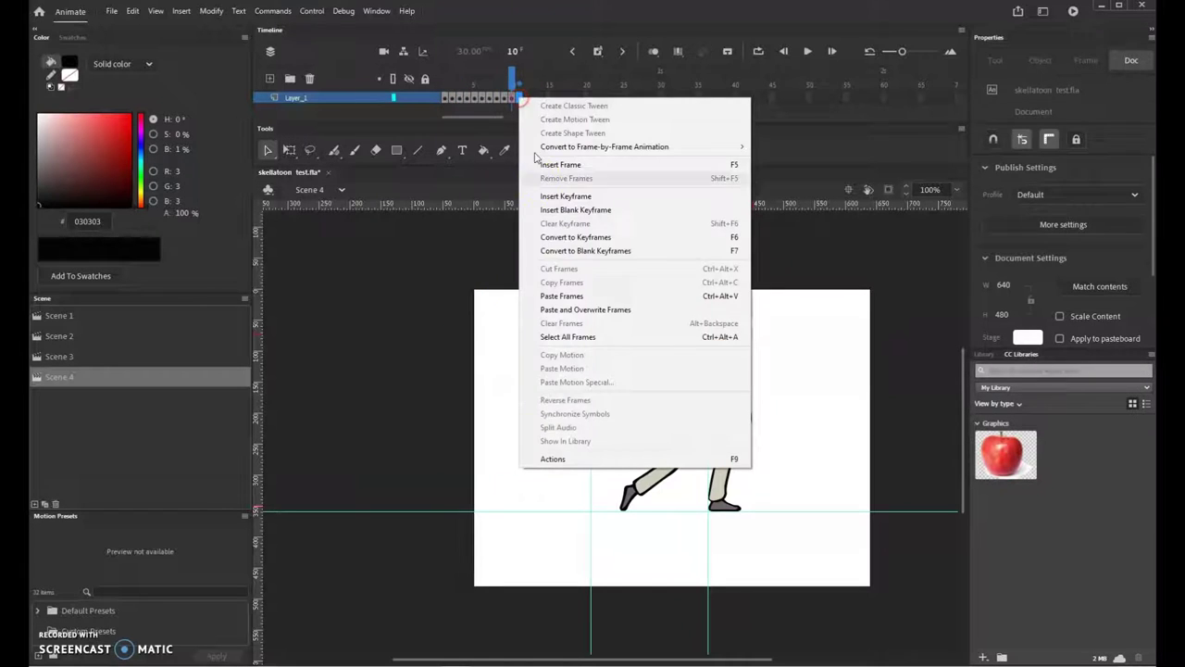
{"action": "left_click", "coordinate": [562, 296]}
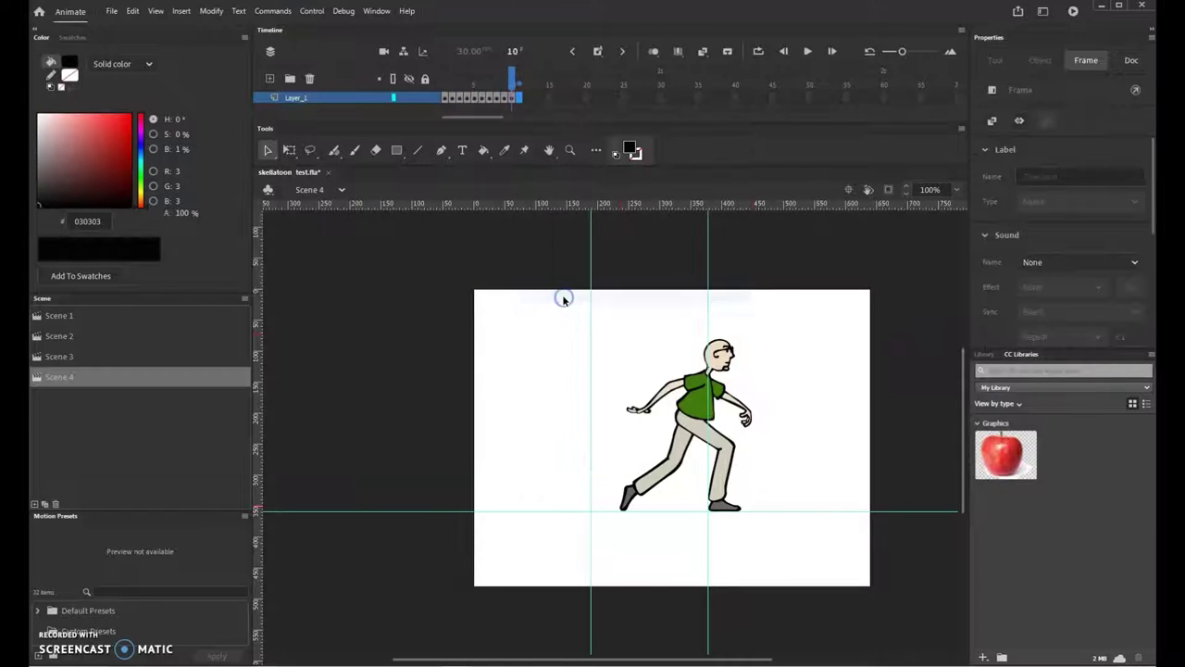
{"action": "left_click", "coordinate": [519, 99]}
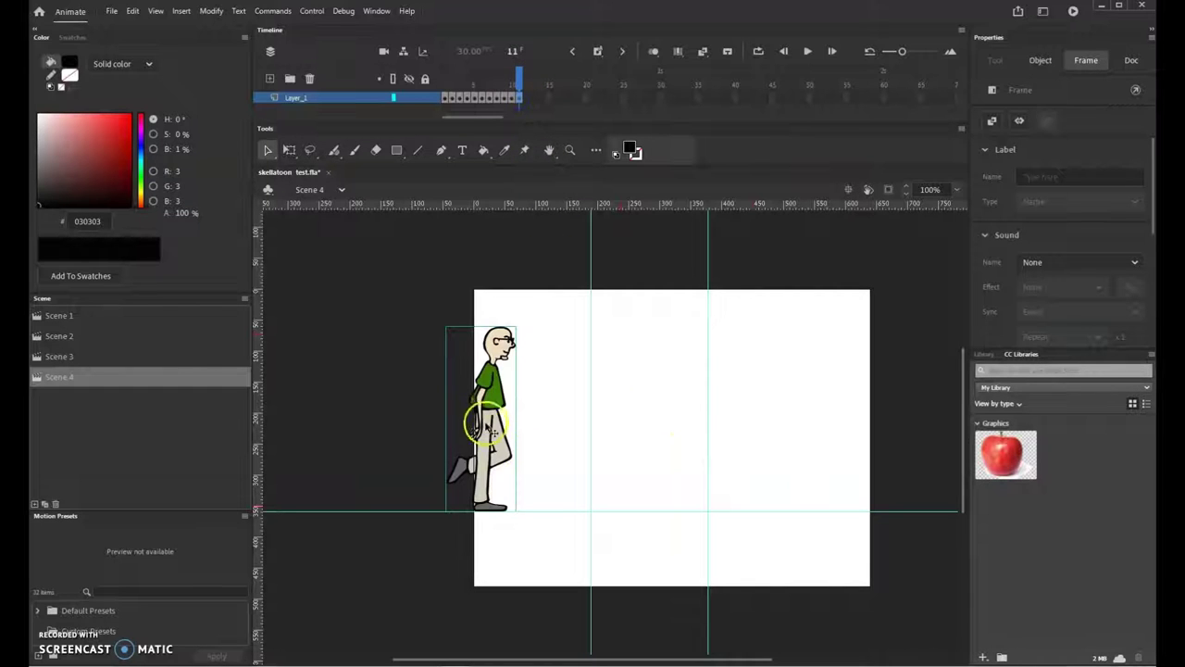
{"action": "left_click_drag", "start_coordinate": [484, 413], "coordinate": [709, 424]}
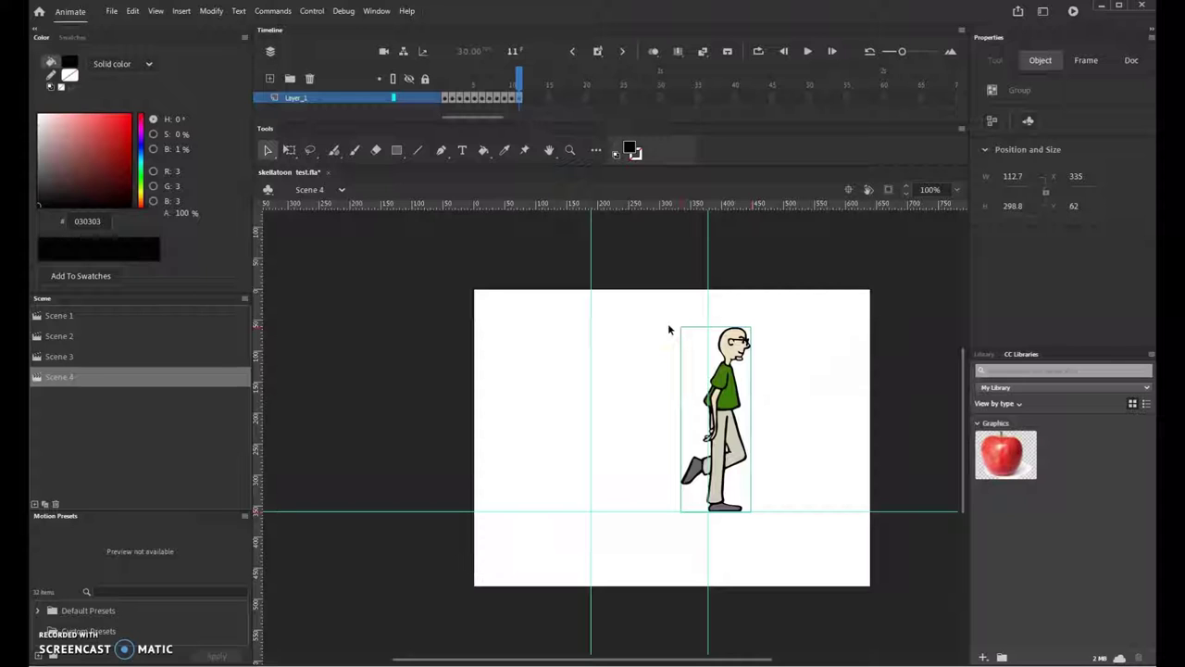
- Copy frame 4 of Layer_1 with its push-off pose and paste it into frame 12
{"action": "left_click", "coordinate": [467, 102]}
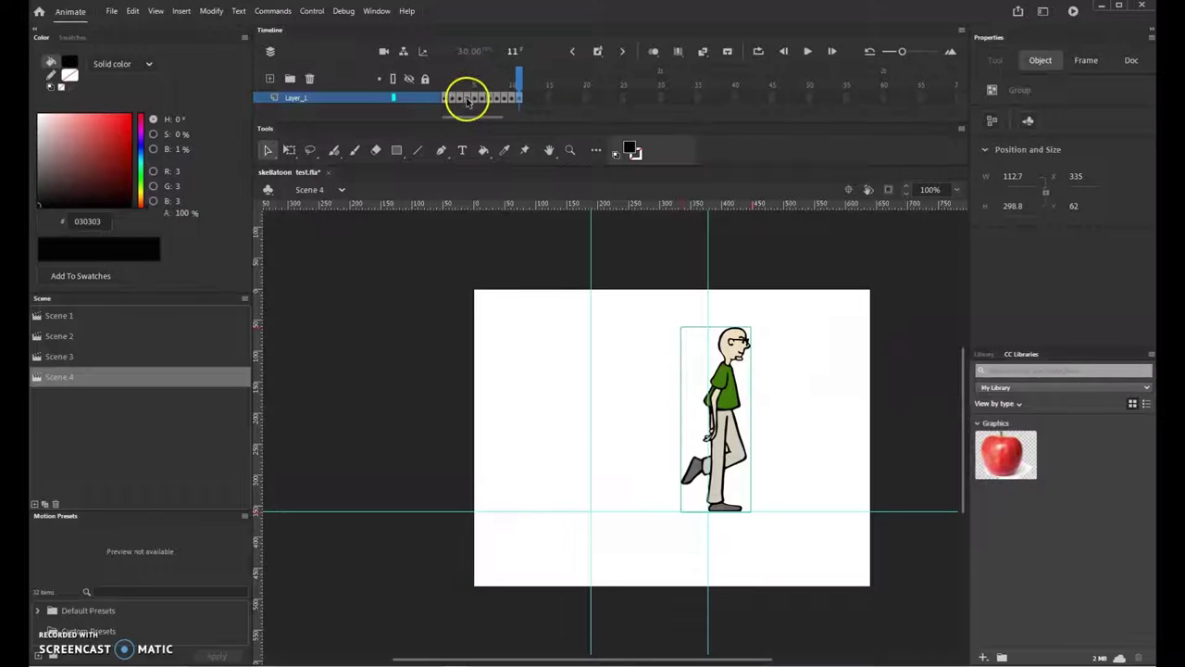
{"action": "right_click", "coordinate": [468, 104]}
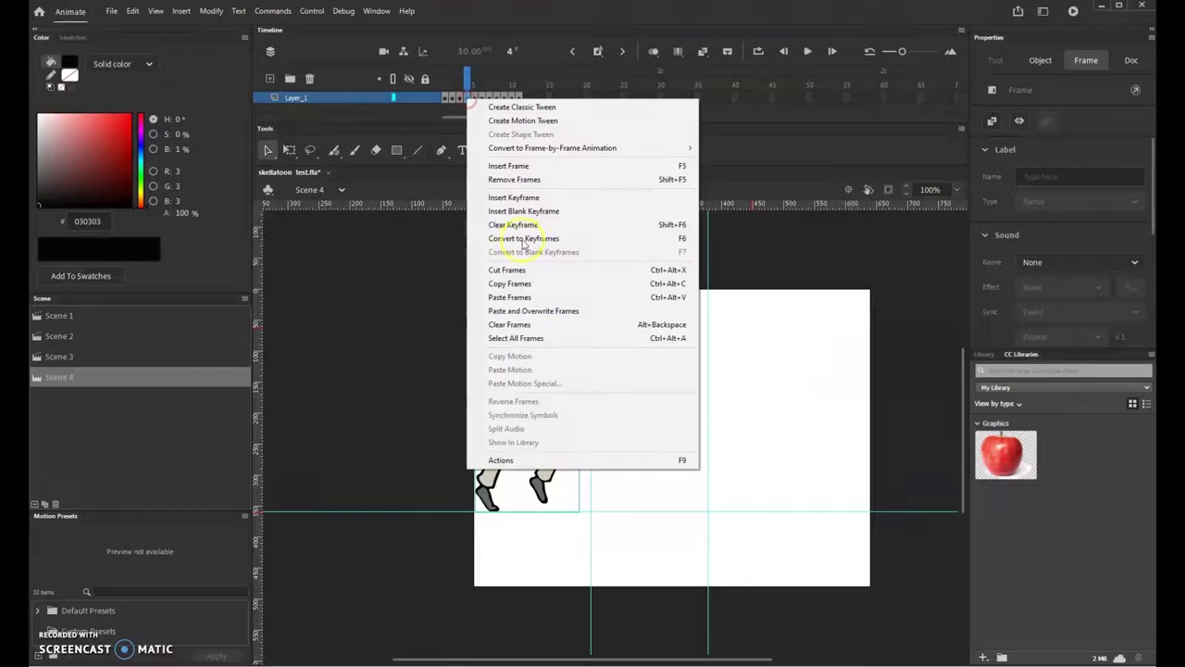
{"action": "left_click", "coordinate": [522, 282]}
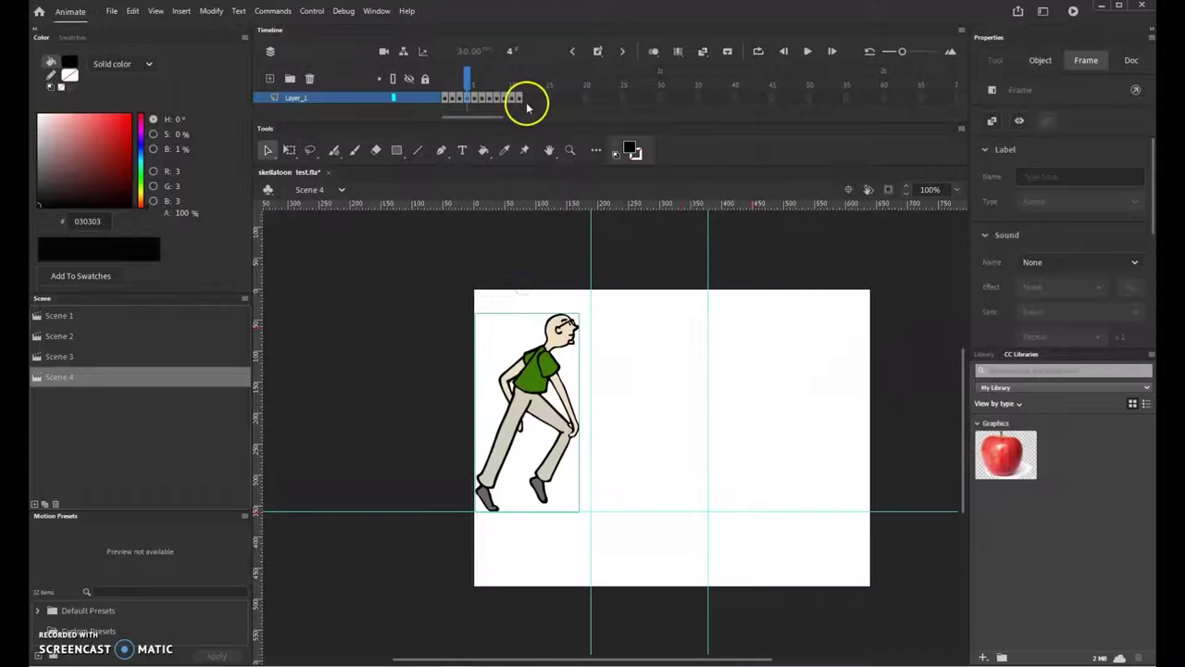
{"action": "left_click", "coordinate": [524, 99]}
{"action": "right_click", "coordinate": [525, 99]}
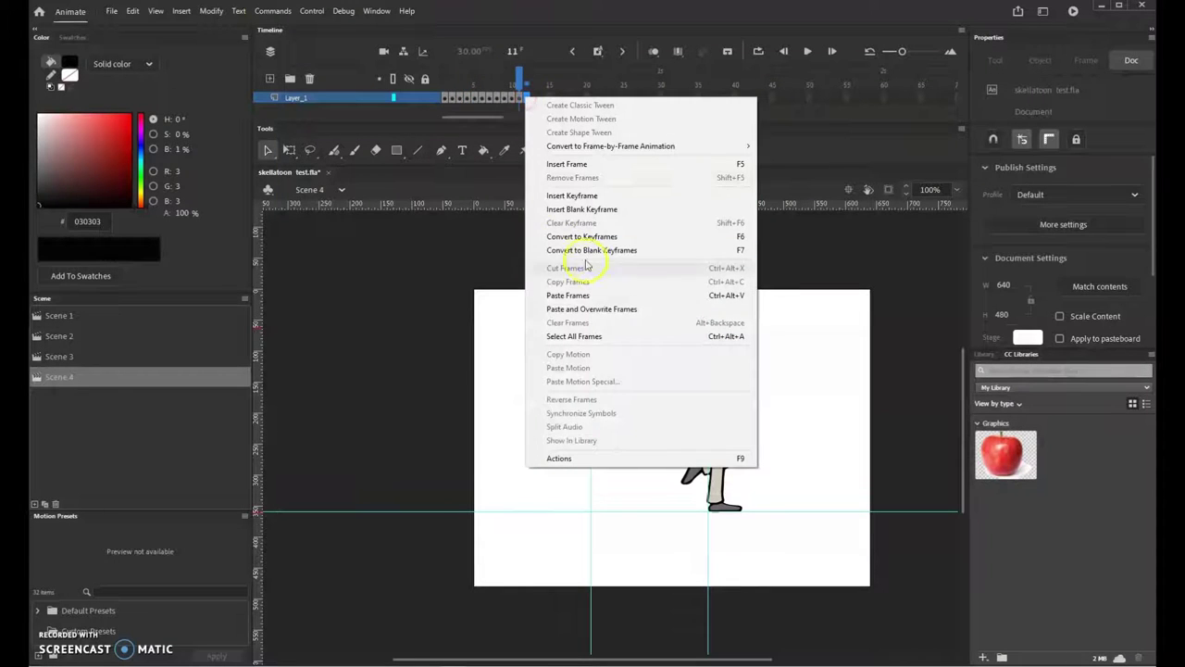
{"action": "left_click", "coordinate": [594, 294]}
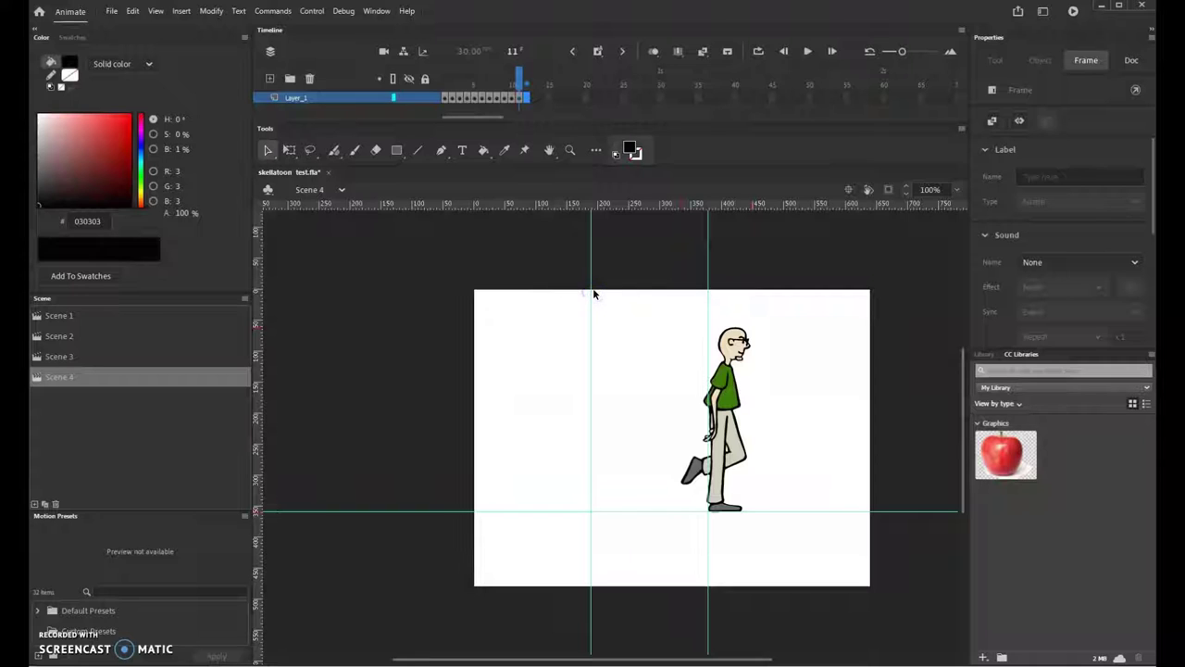
- Move the frame 12 pose to X 382, Y 40, placing its rear foot on the ground line at the second vertical guide
{"action": "left_click", "coordinate": [526, 97]}
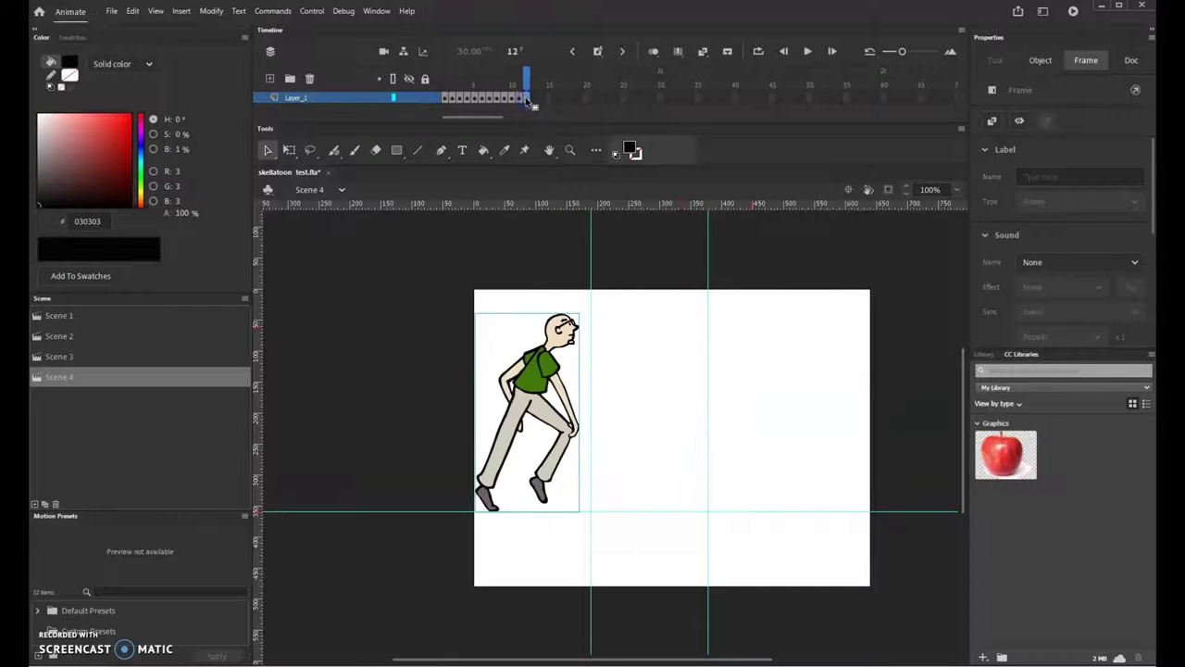
{"action": "left_click_drag", "start_coordinate": [531, 391], "coordinate": [765, 382]}
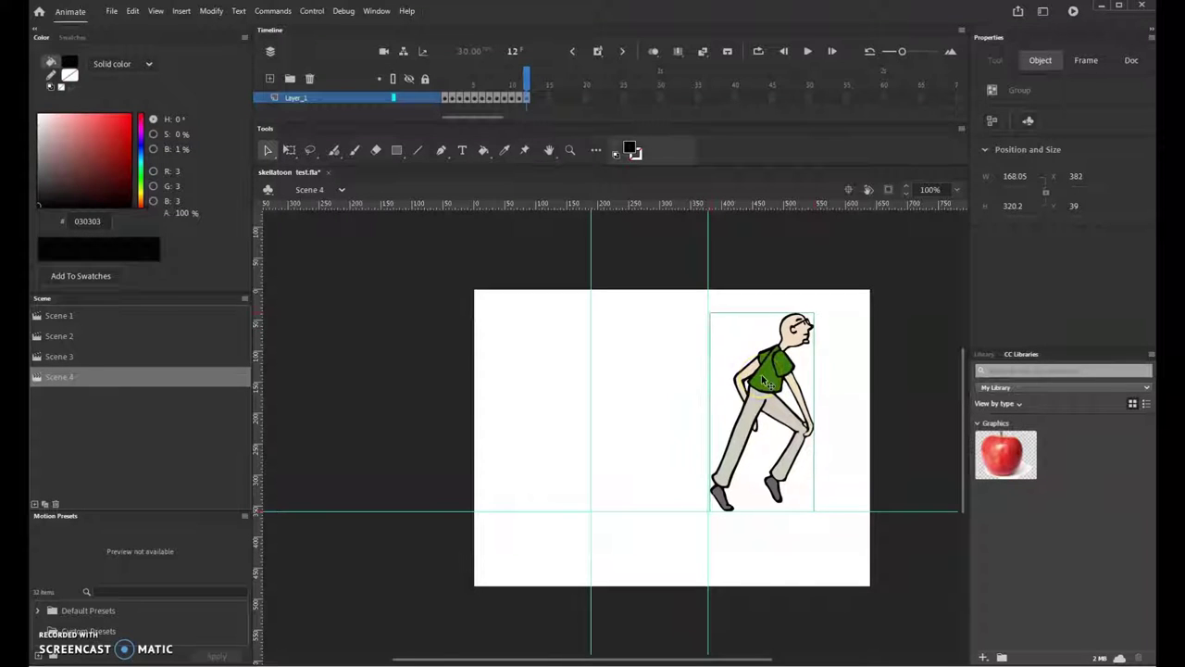
{"action": "left_click_drag", "start_coordinate": [757, 383], "coordinate": [759, 385]}
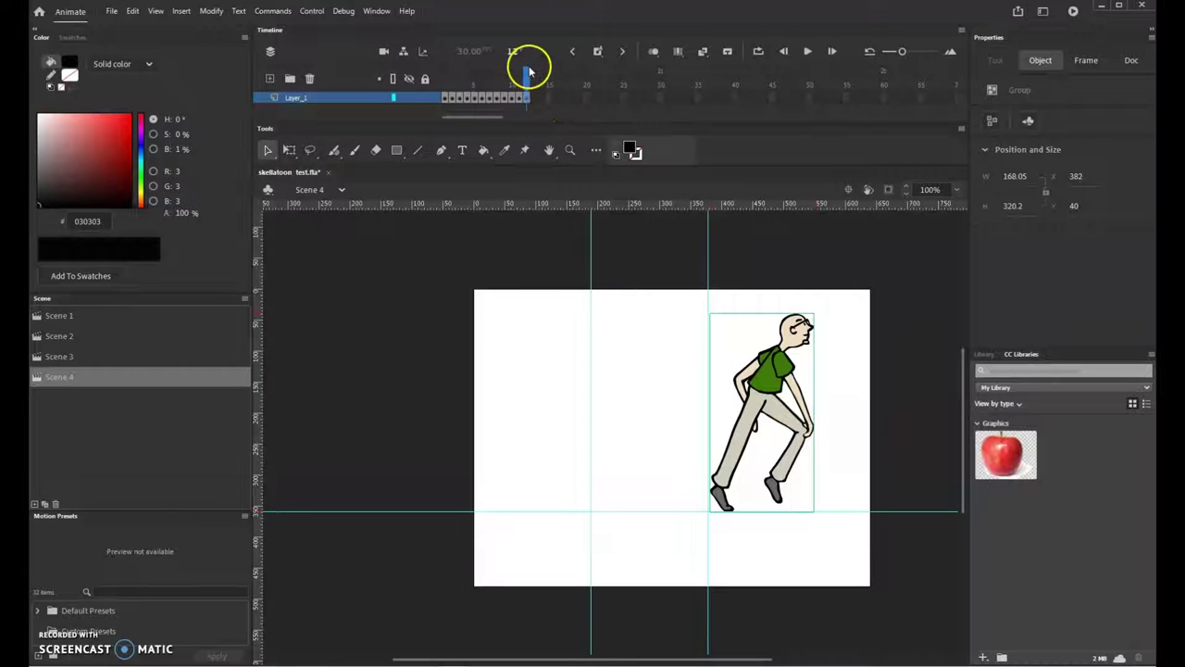
{"action": "left_click_drag", "start_coordinate": [529, 72], "coordinate": [532, 98]}
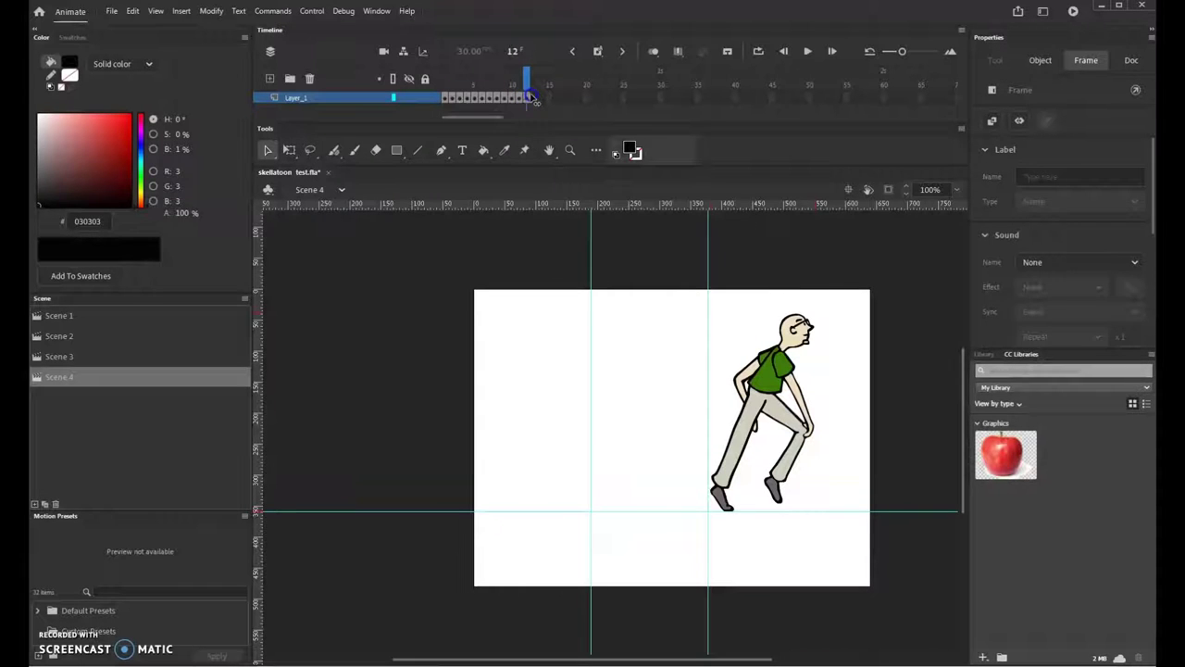
{"action": "left_click", "coordinate": [531, 81]}
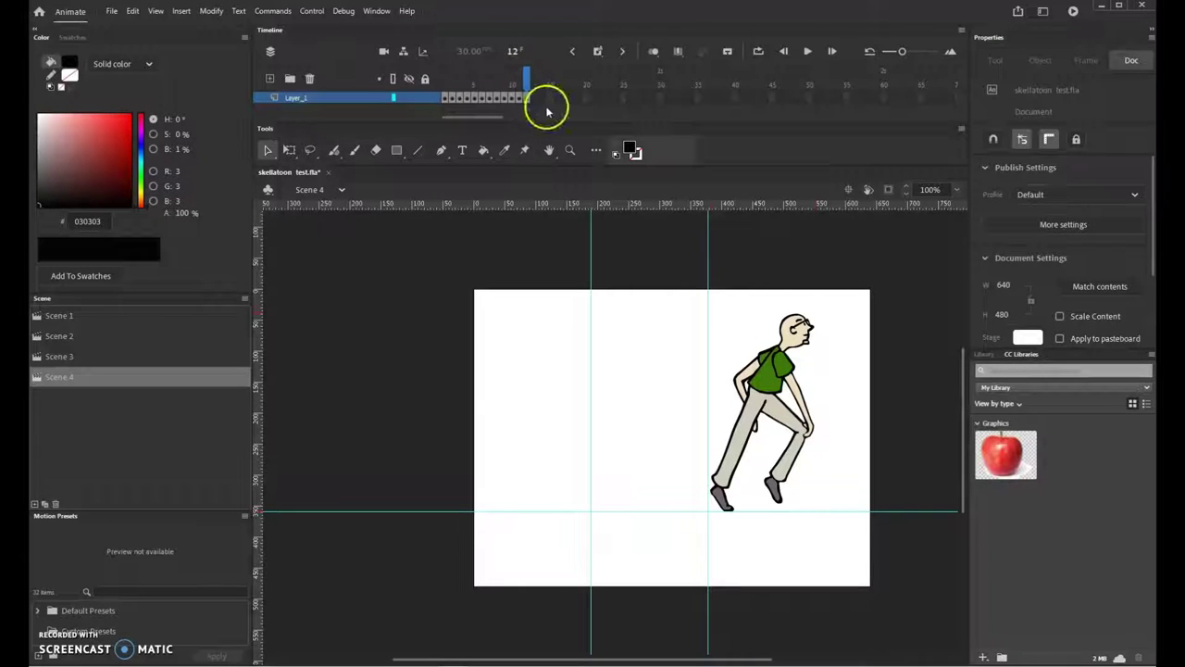
- Copy frame 1 of Layer_1 with its full-stride pose and paste it into frame 13
{"action": "left_click", "coordinate": [448, 99]}
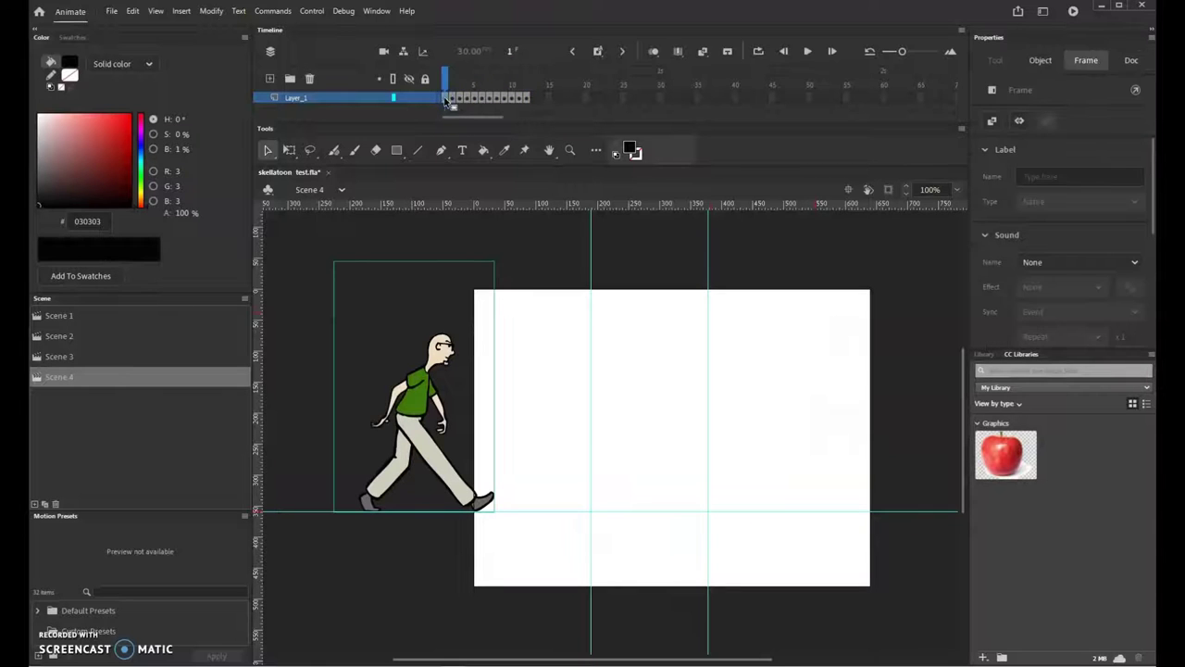
{"action": "right_click", "coordinate": [447, 100]}
{"action": "left_click", "coordinate": [527, 278]}
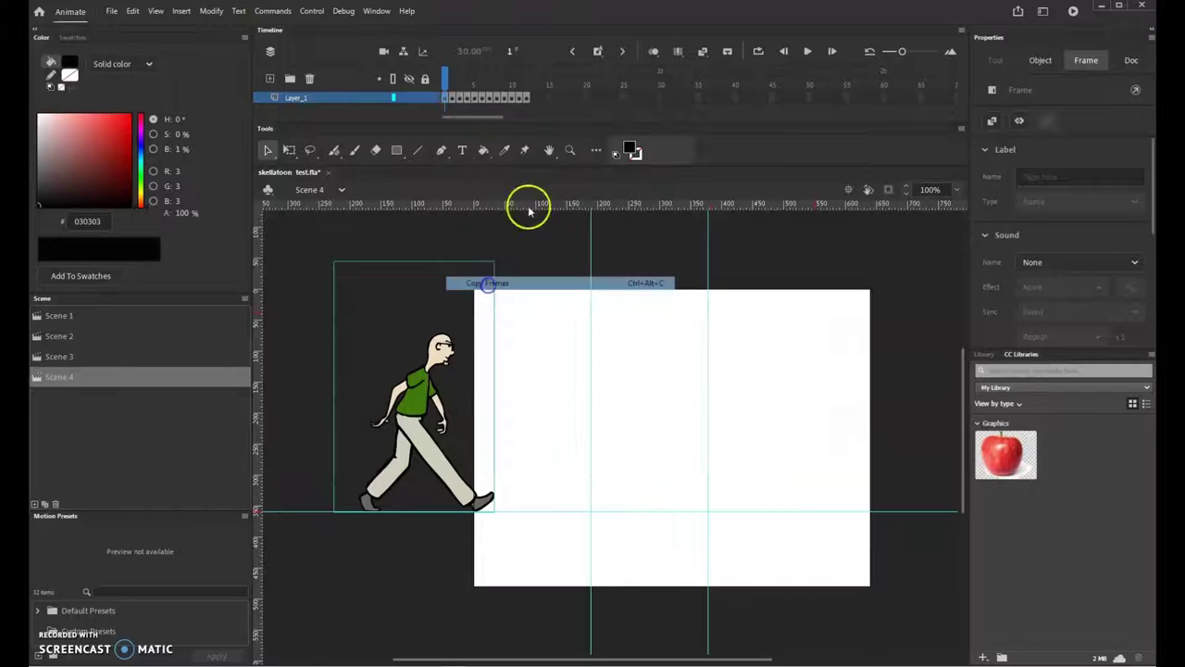
{"action": "left_click", "coordinate": [532, 100]}
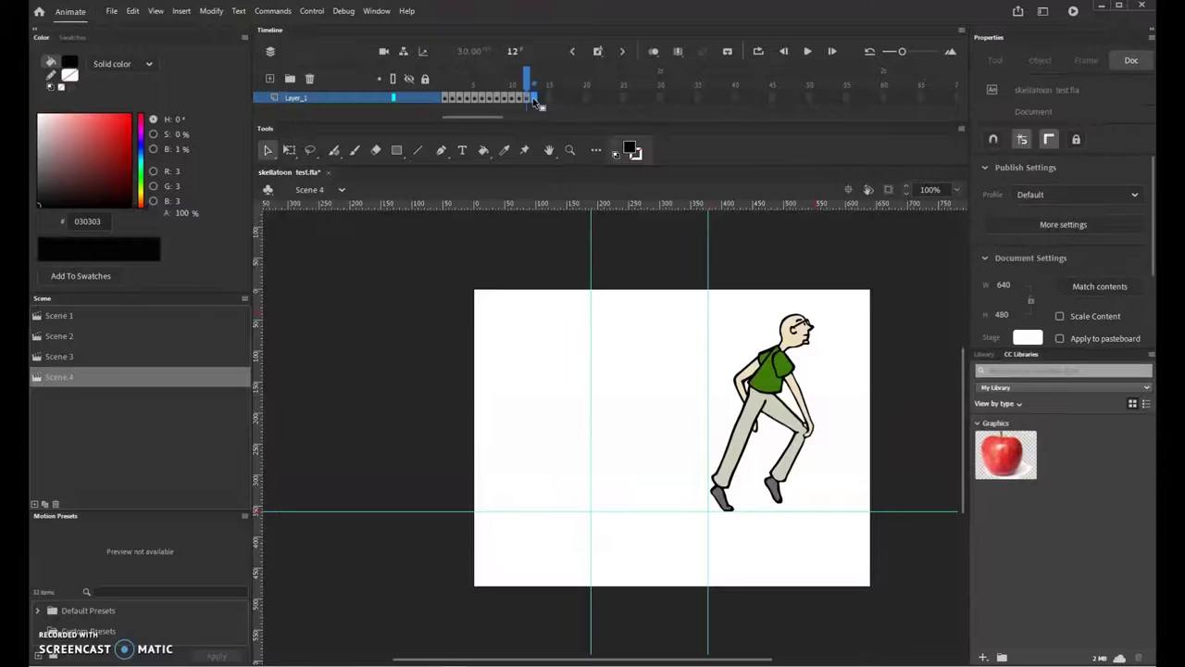
{"action": "right_click", "coordinate": [532, 97]}
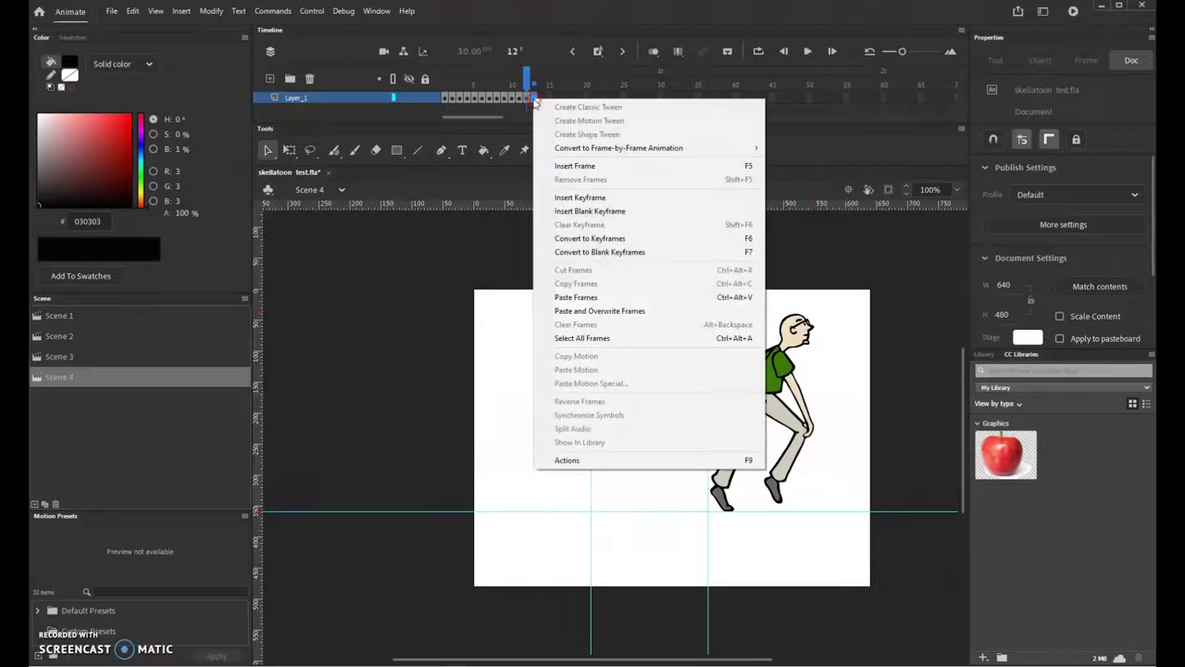
{"action": "left_click", "coordinate": [583, 300]}
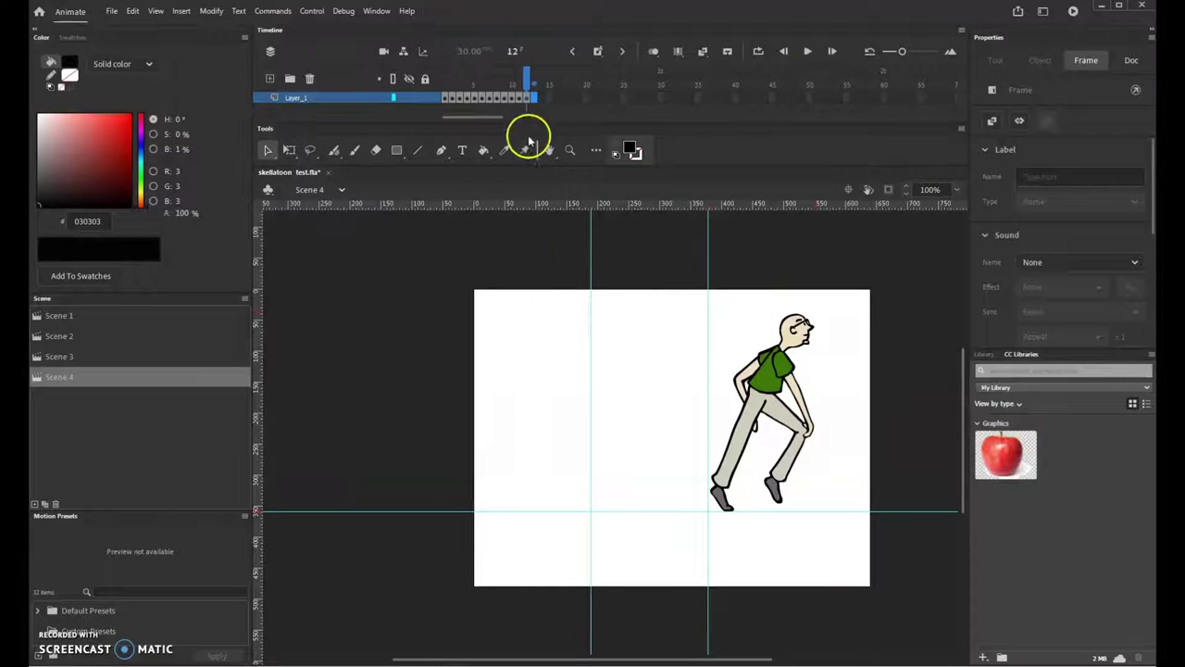
- Move the frame 13 pose to X 341, Y -44.9, with its rear foot at the second vertical guide, and place a third guide at its front heel
{"action": "left_click", "coordinate": [543, 102]}
{"action": "left_click", "coordinate": [538, 100]}
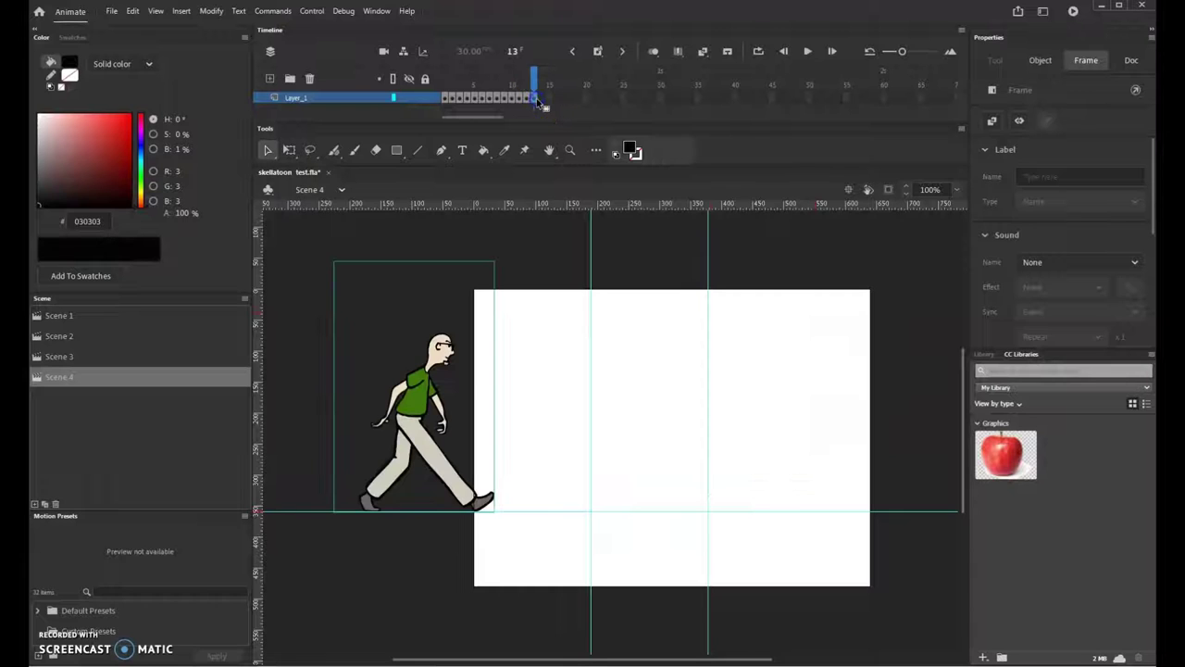
{"action": "left_click_drag", "start_coordinate": [414, 424], "coordinate": [768, 420]}
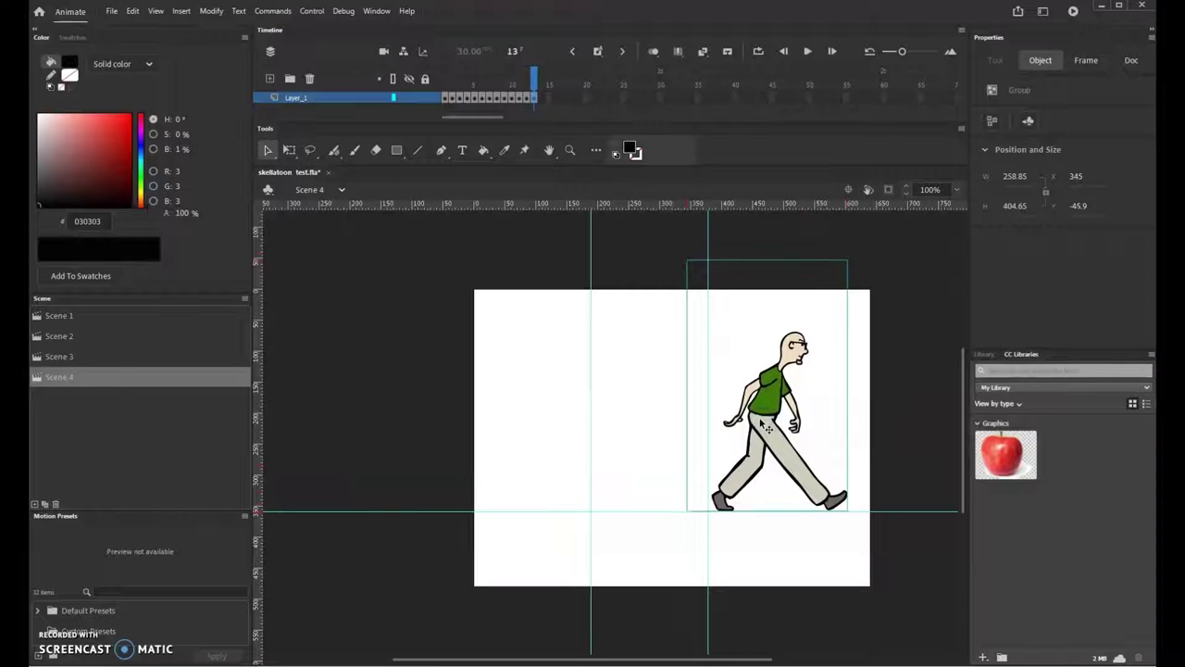
{"action": "key", "text": "Up"}
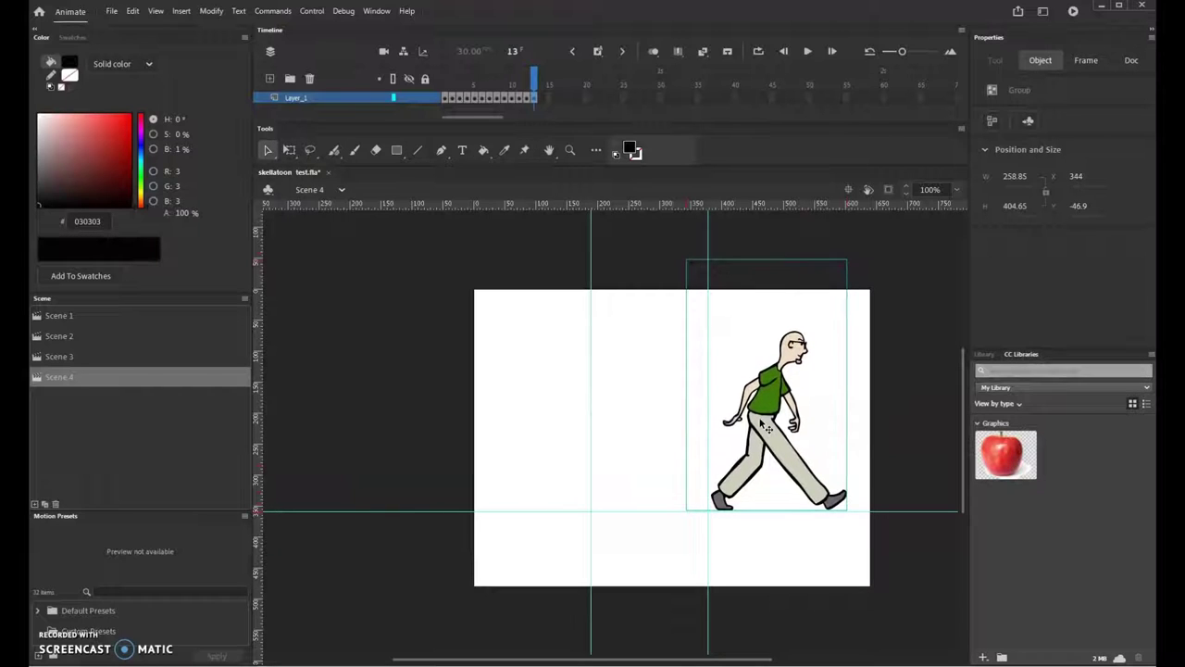
{"action": "key", "text": "Left"}
{"action": "key", "text": "Left"}
{"action": "key", "text": "Left"}
{"action": "key", "text": "Left"}
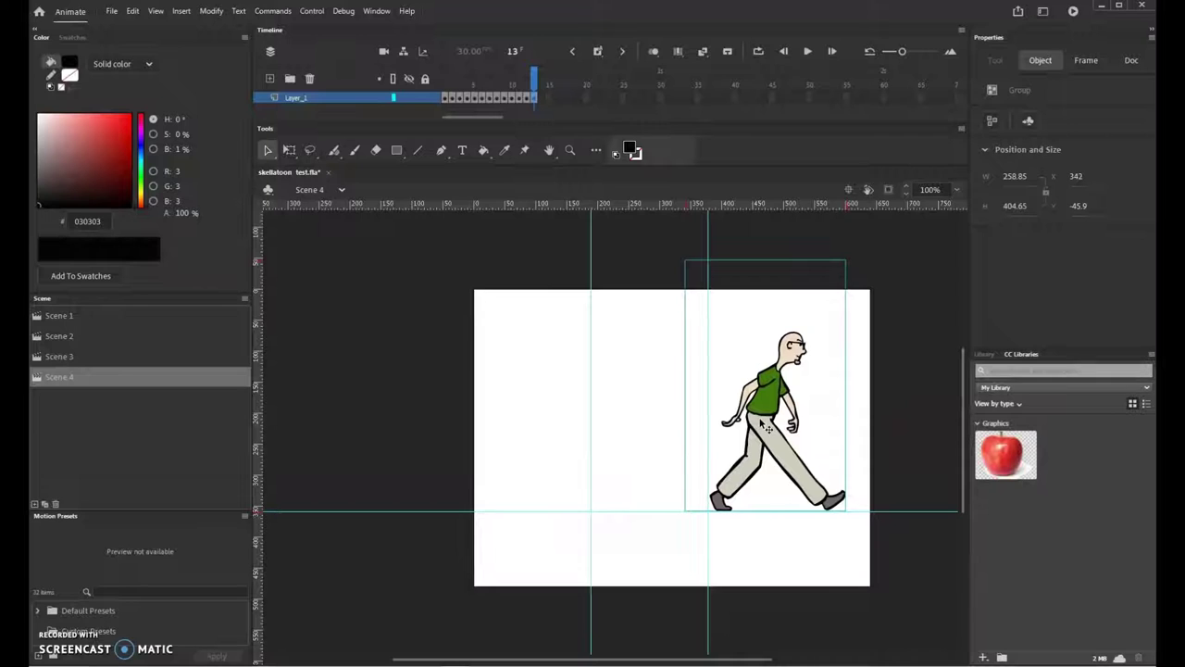
{"action": "key", "text": "Right"}
{"action": "key", "text": "Left"}
{"action": "key", "text": "Down"}
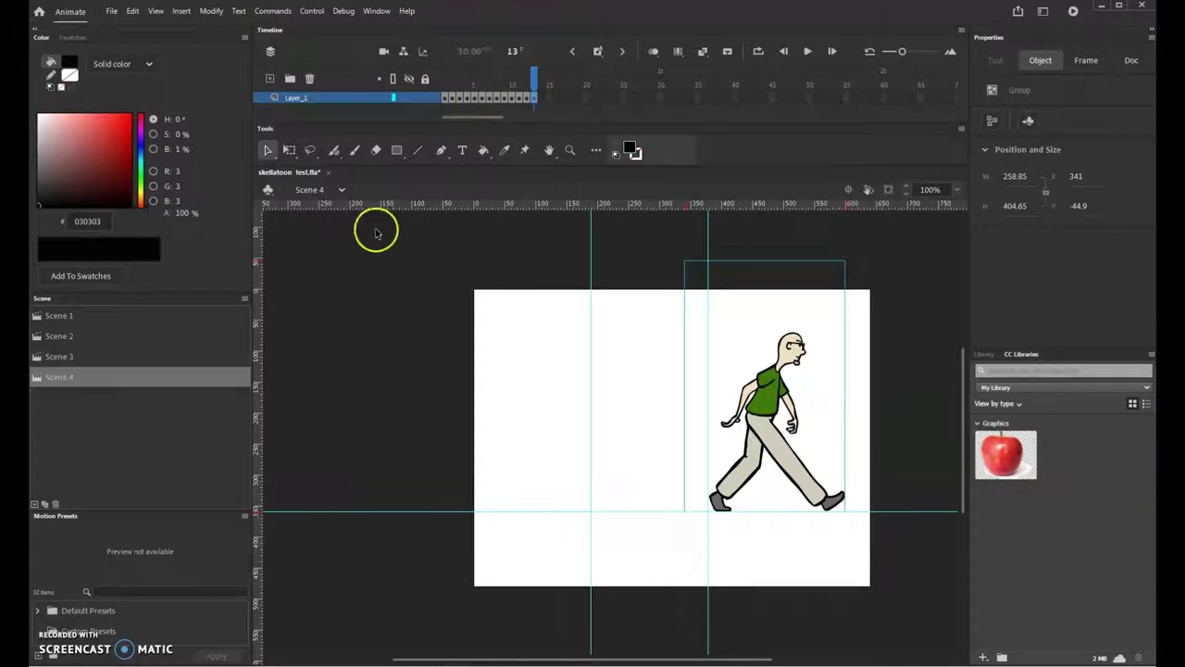
{"action": "left_click_drag", "start_coordinate": [256, 299], "coordinate": [824, 316]}
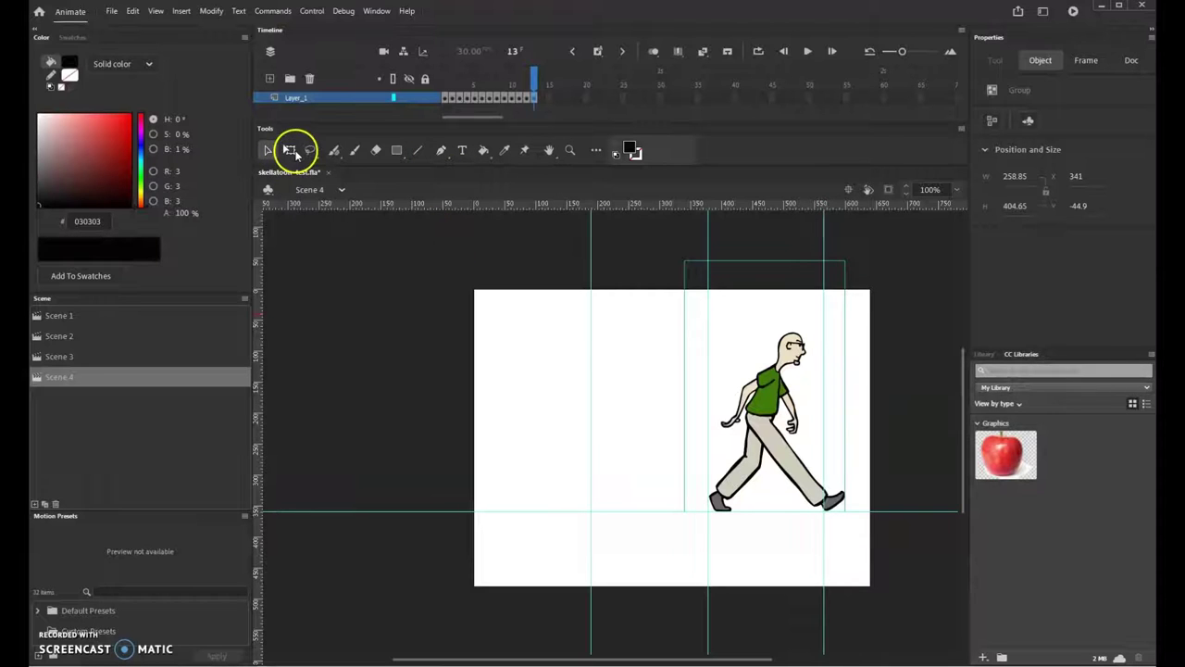
- Copy frame 2 of Layer_1 with its flat front foot pose and paste it into frame 14
{"action": "left_click", "coordinate": [452, 99]}
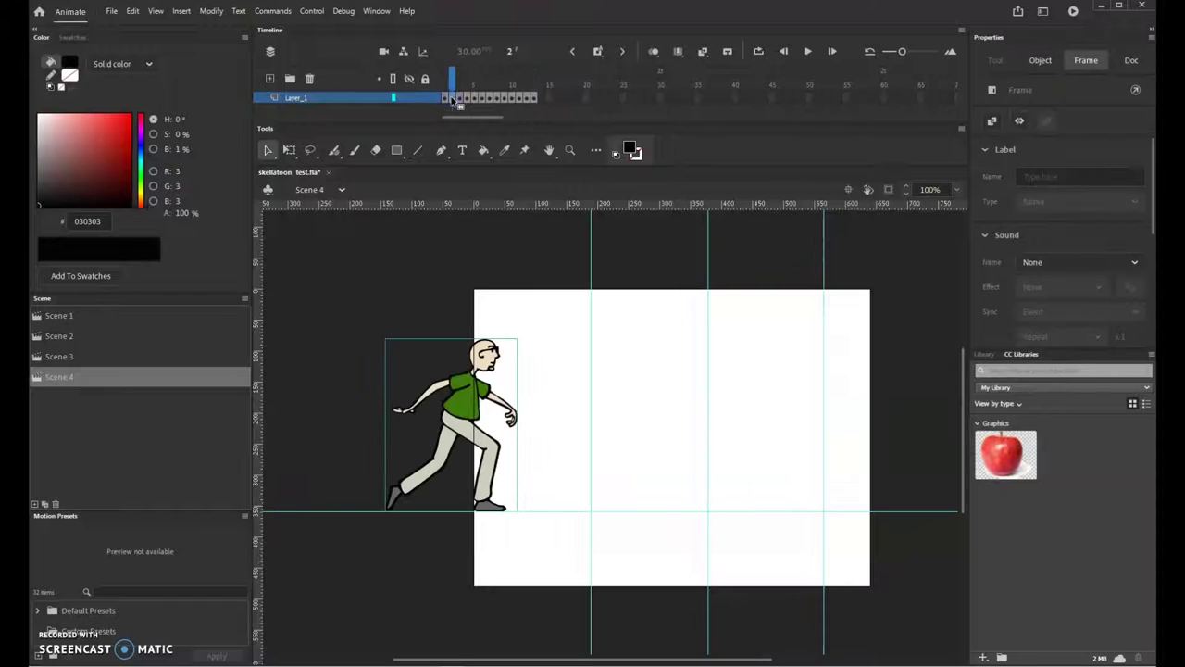
{"action": "right_click", "coordinate": [453, 97]}
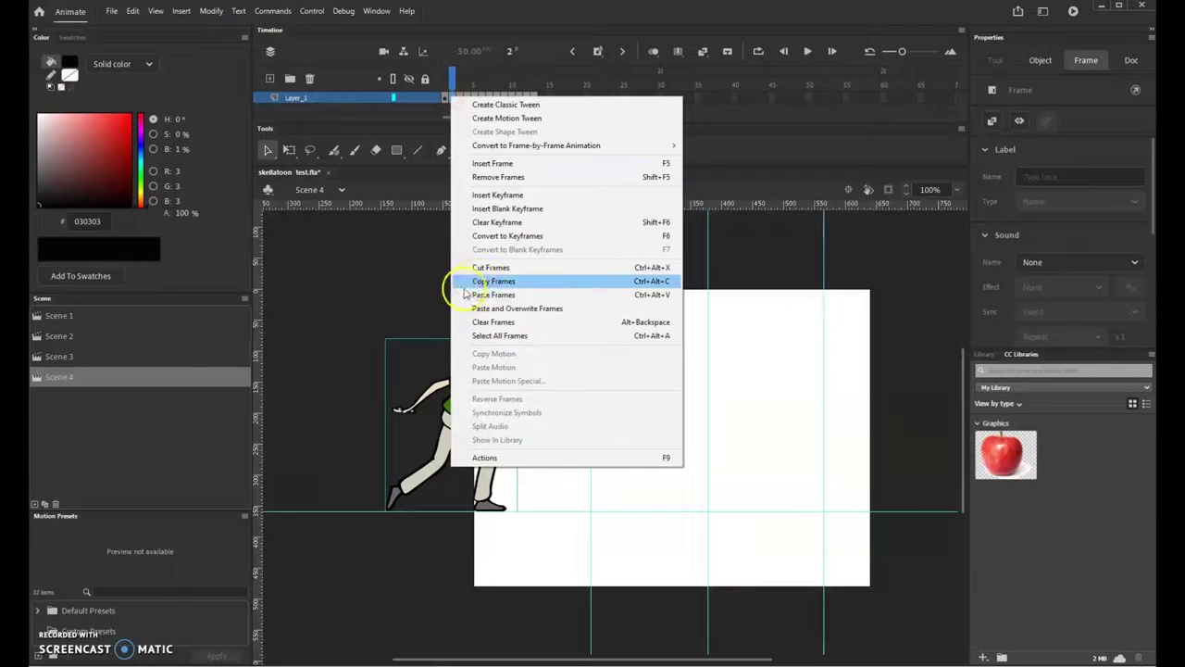
{"action": "left_click", "coordinate": [476, 282]}
{"action": "left_click", "coordinate": [542, 98]}
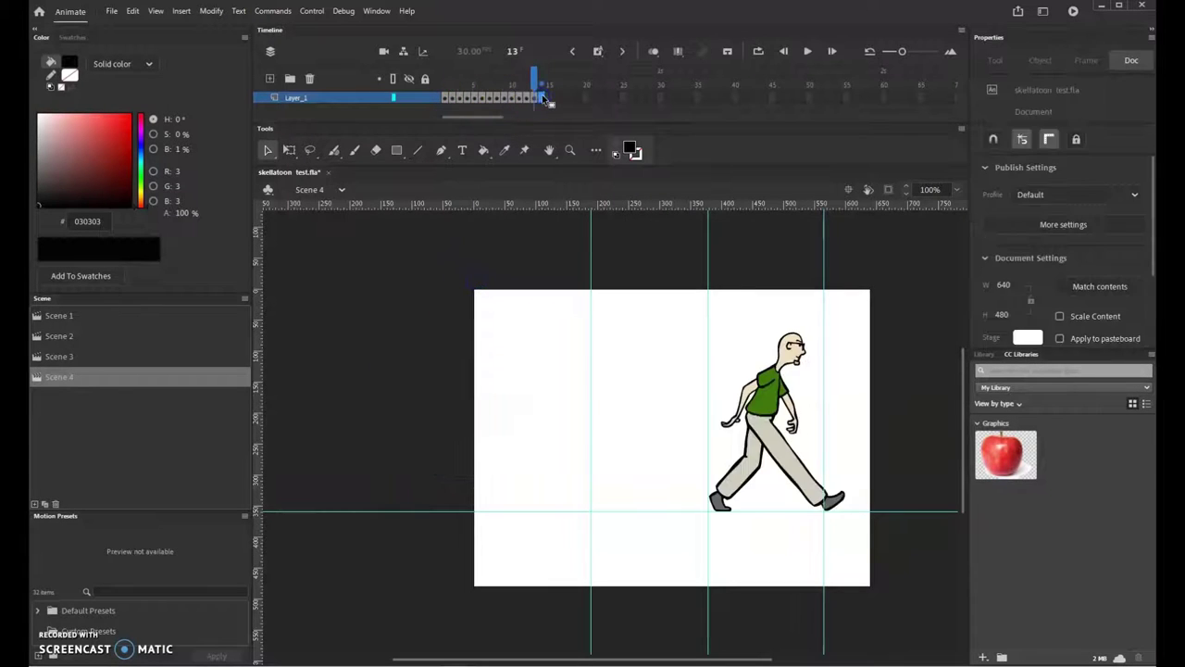
{"action": "right_click", "coordinate": [545, 98]}
{"action": "left_click", "coordinate": [594, 307]}
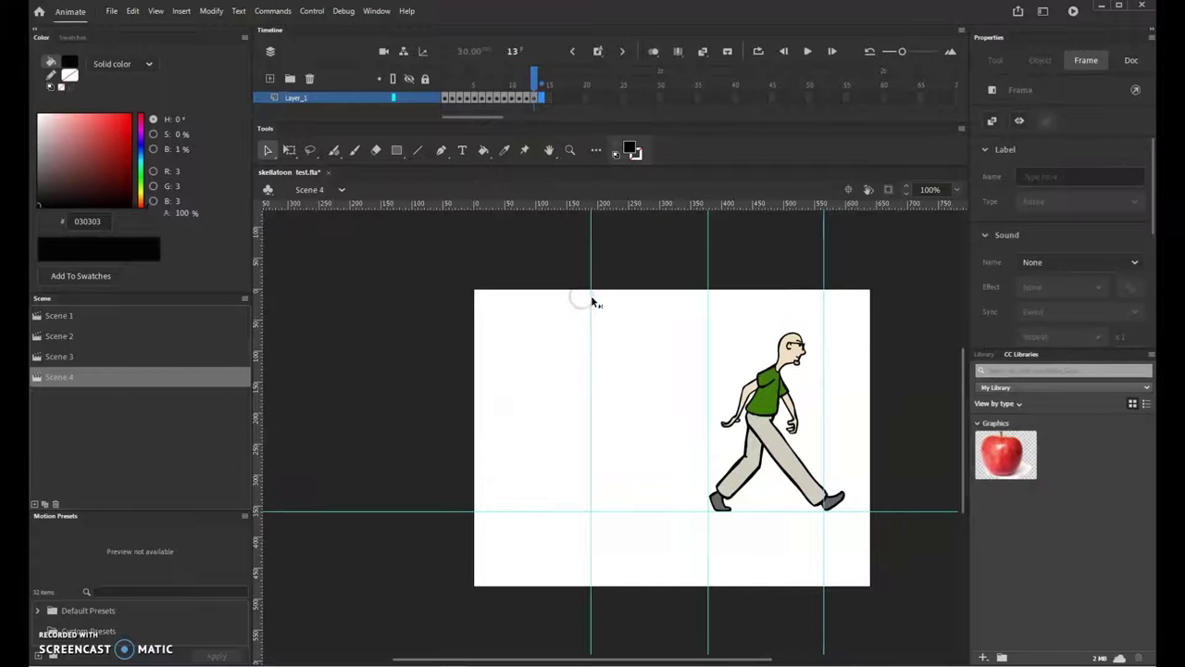
- Move the frame 14 pose to X 422.2, Y 81, with its front heel on the ground line at the third vertical guide
{"action": "left_click", "coordinate": [543, 99]}
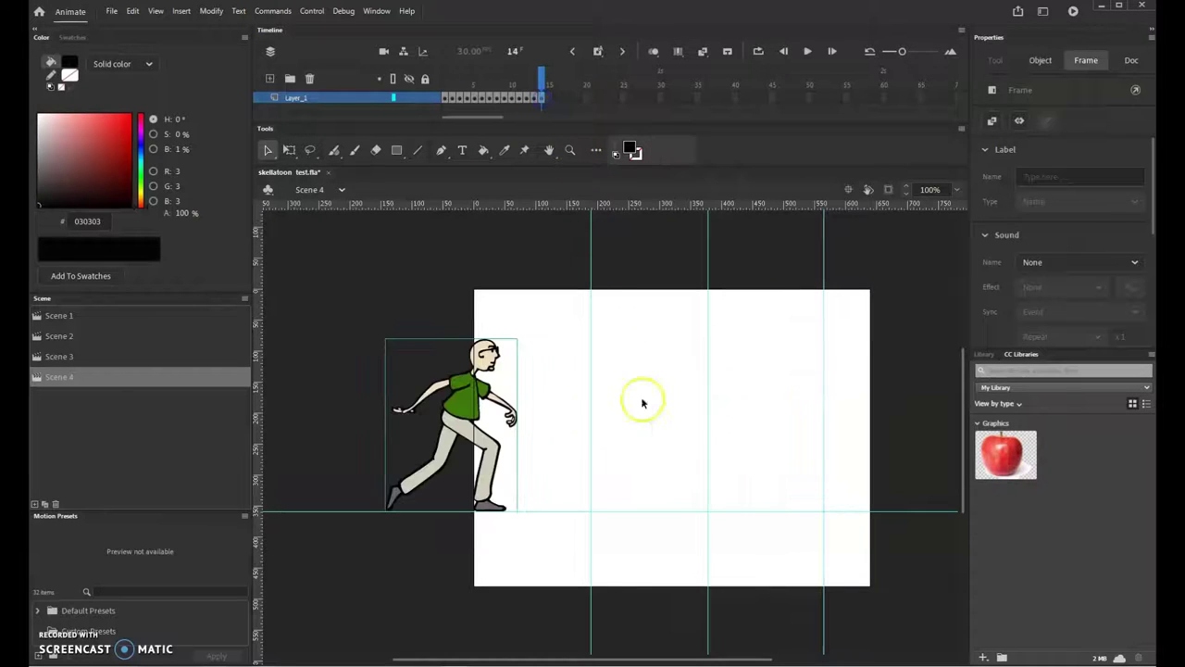
{"action": "left_click_drag", "start_coordinate": [432, 403], "coordinate": [816, 419]}
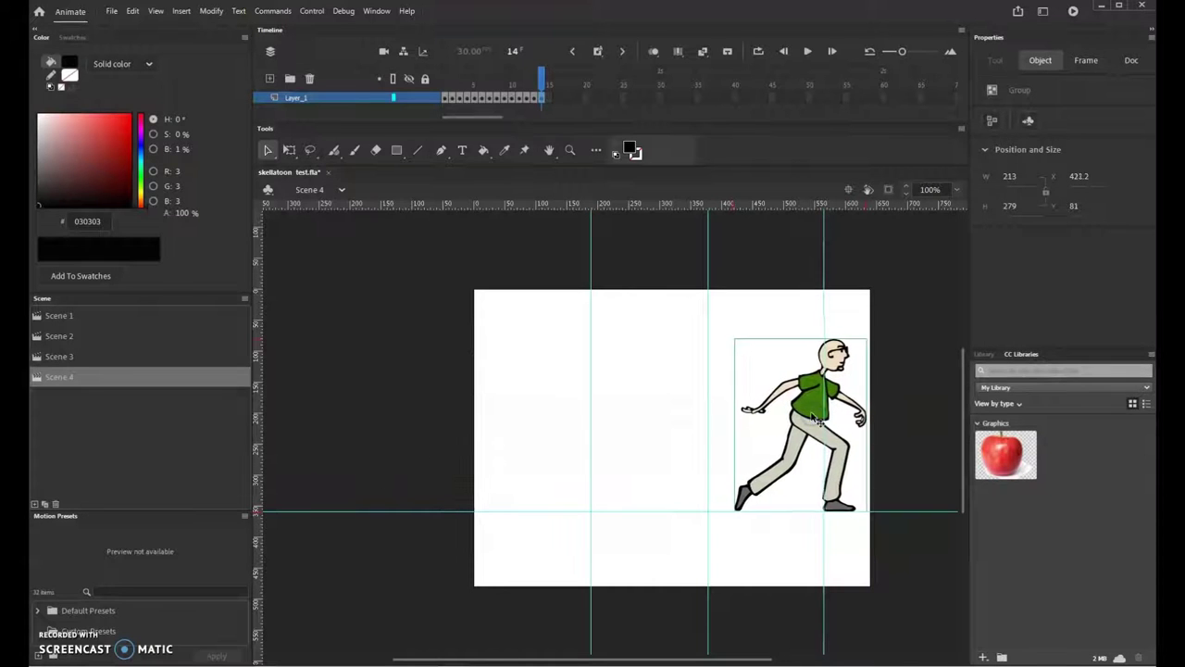
{"action": "key", "text": "Left"}
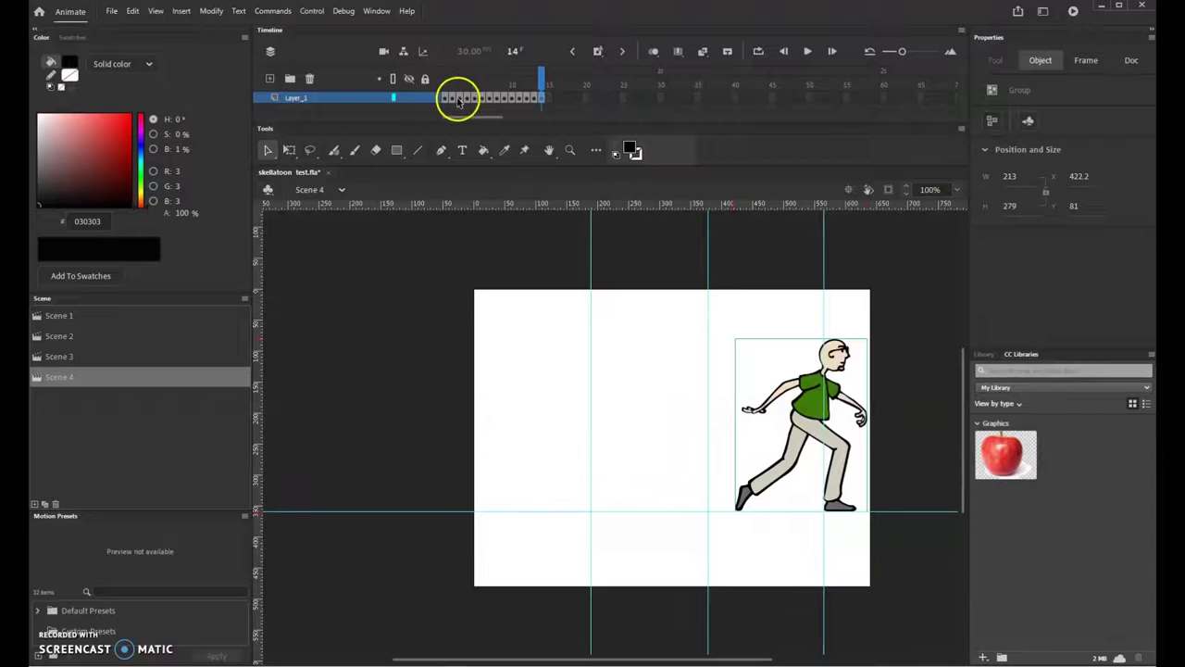
- Copy frame 3 of Layer_1 with its passing pose and paste it into frame 15
{"action": "left_click", "coordinate": [460, 99]}
{"action": "right_click", "coordinate": [460, 99]}
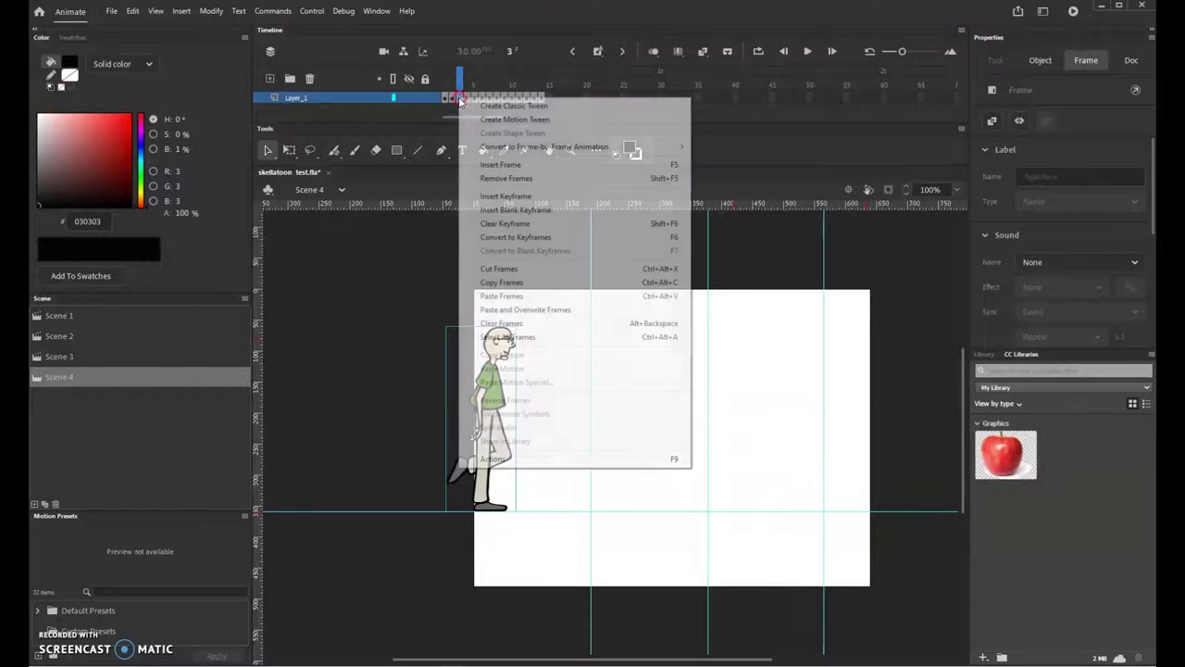
{"action": "left_click", "coordinate": [487, 297]}
{"action": "left_click", "coordinate": [547, 99]}
{"action": "right_click", "coordinate": [546, 99]}
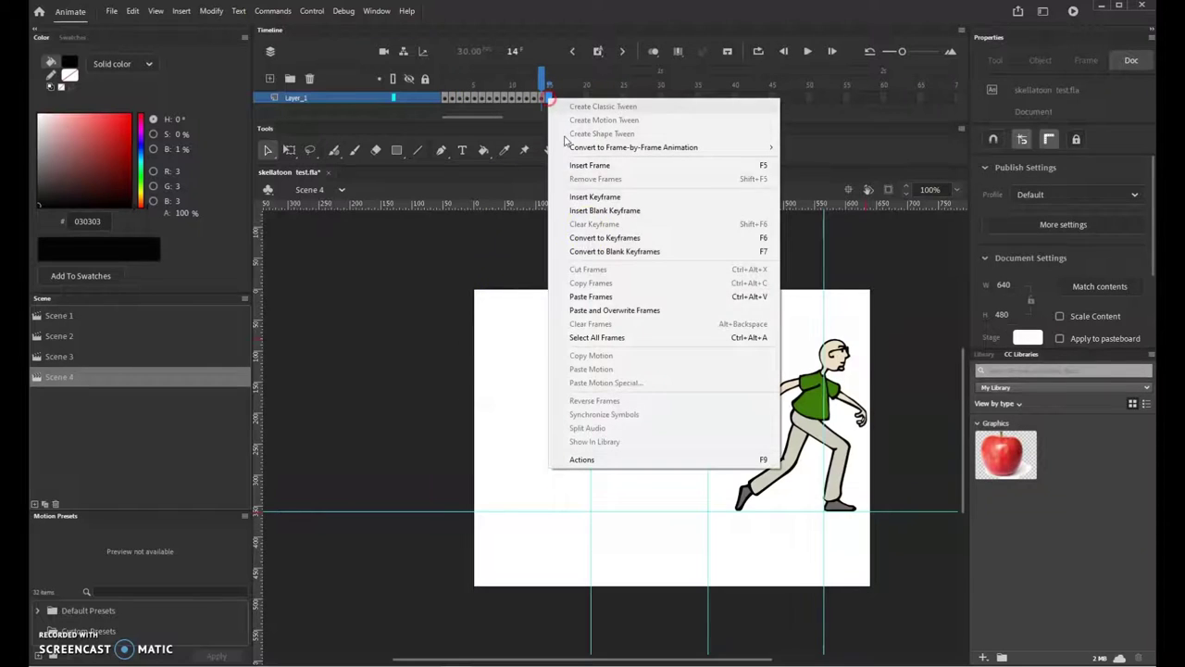
{"action": "left_click", "coordinate": [593, 296]}
- Move the frame 15 pose to X 522, Y 61, with its standing foot's heel at the third vertical guide
{"action": "left_click", "coordinate": [552, 100]}
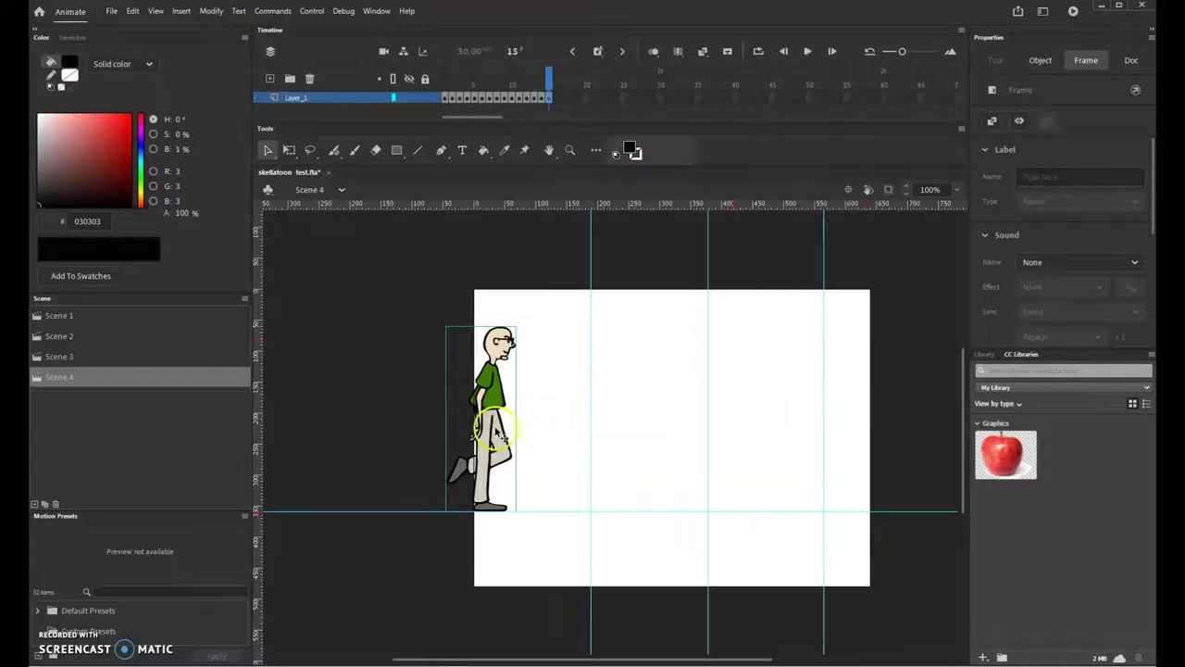
{"action": "left_click_drag", "start_coordinate": [500, 431], "coordinate": [850, 436]}
{"action": "key", "text": "Left"}
{"action": "key", "text": "Left"}
{"action": "key", "text": "Up"}
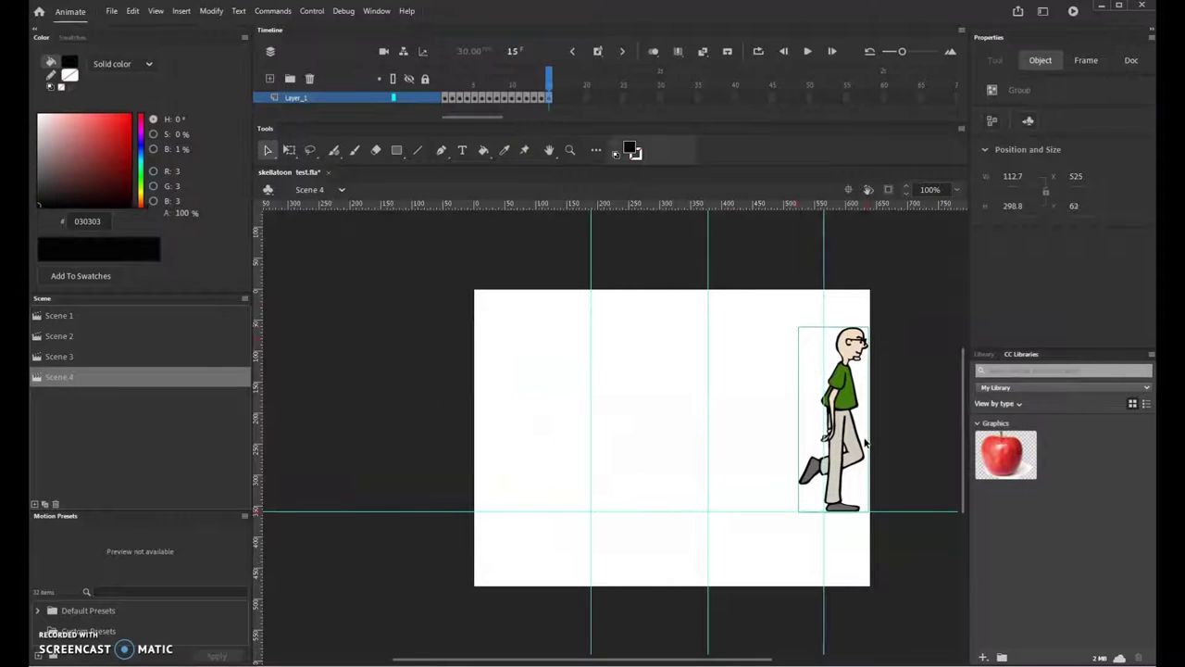
{"action": "key", "text": "Down"}
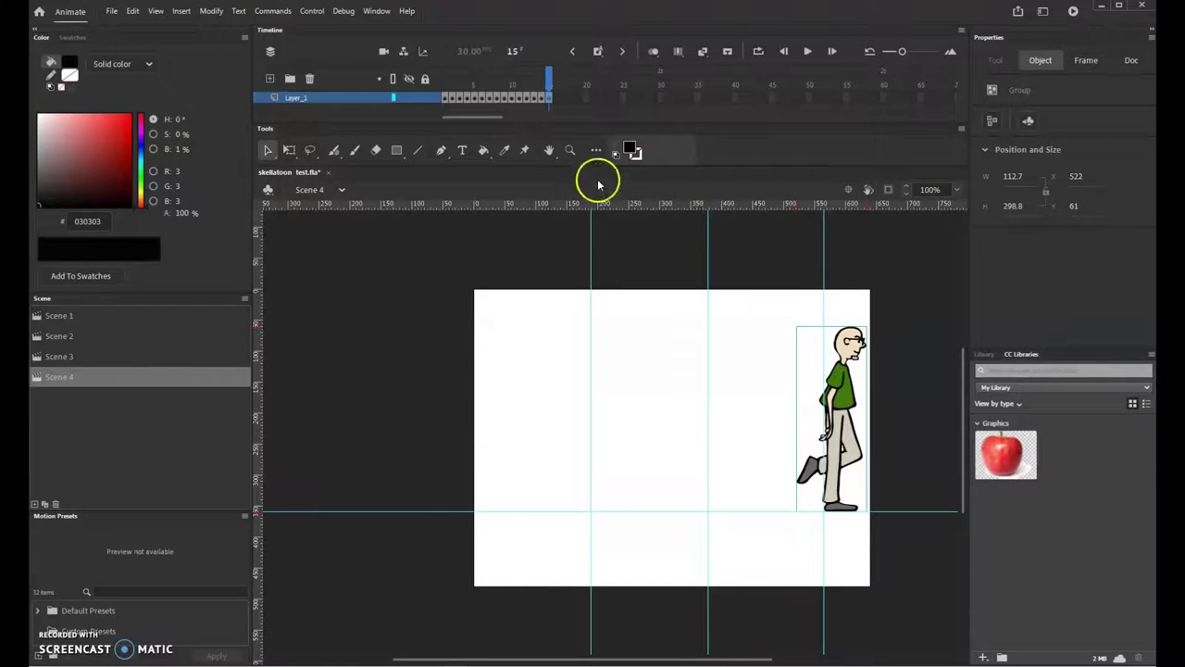
- Copy frame 4 of Layer_1 with its push-off pose and paste it into frame 16
{"action": "left_click", "coordinate": [465, 98]}
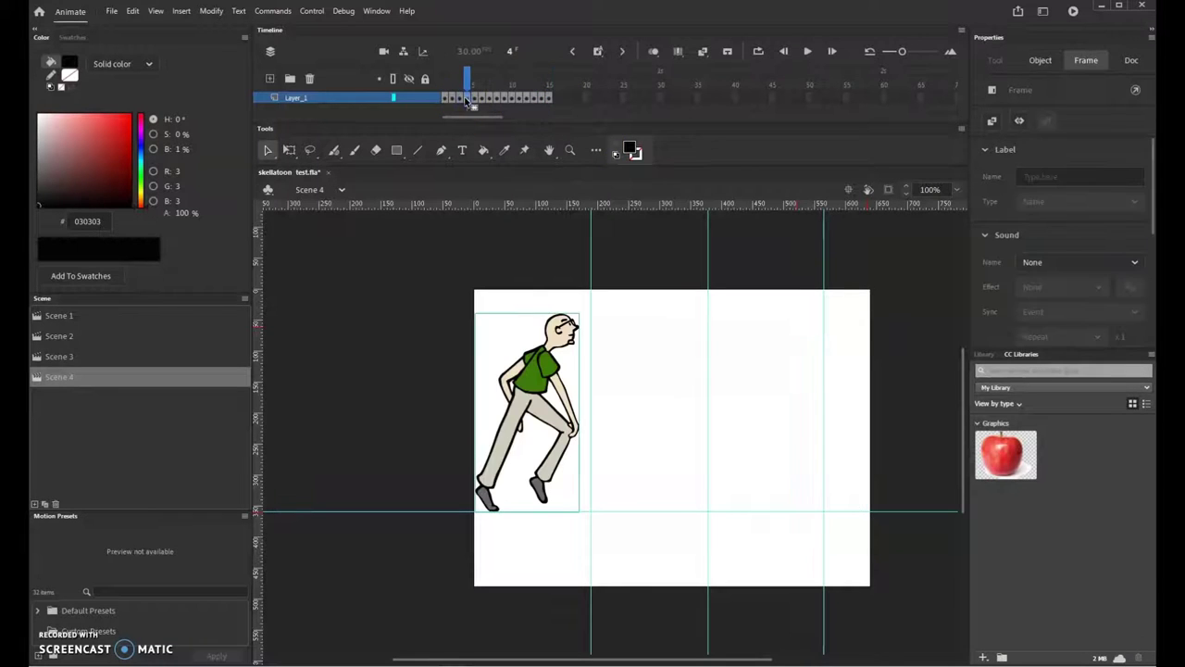
{"action": "right_click", "coordinate": [466, 100]}
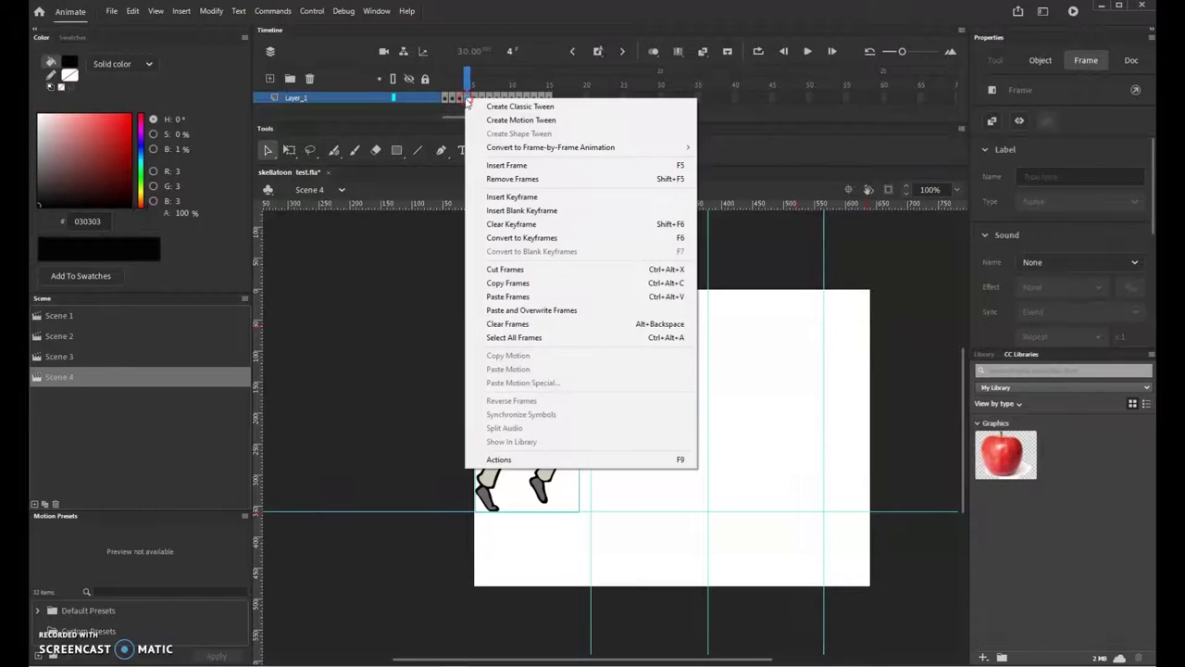
{"action": "left_click", "coordinate": [500, 286]}
{"action": "left_click", "coordinate": [553, 99]}
{"action": "right_click", "coordinate": [556, 98]}
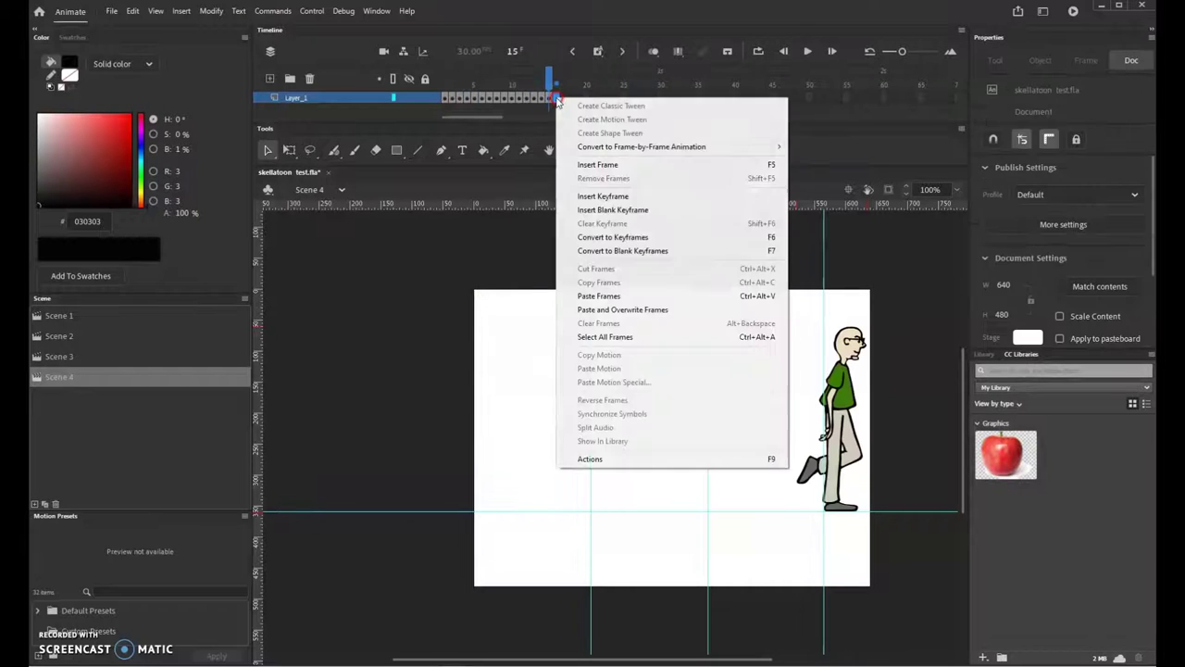
{"action": "left_click", "coordinate": [611, 296]}
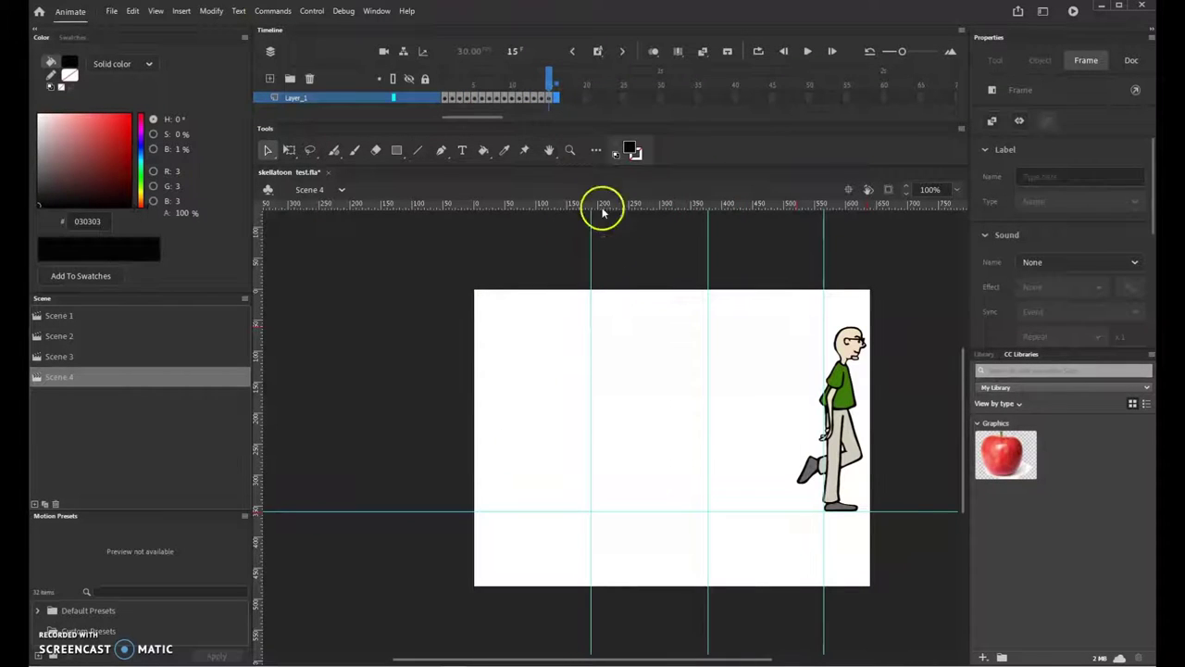
- Move the frame 16 pose to X 567, Y 39, placing its rear foot on the ground line at the third vertical guide
{"action": "left_click", "coordinate": [556, 98]}
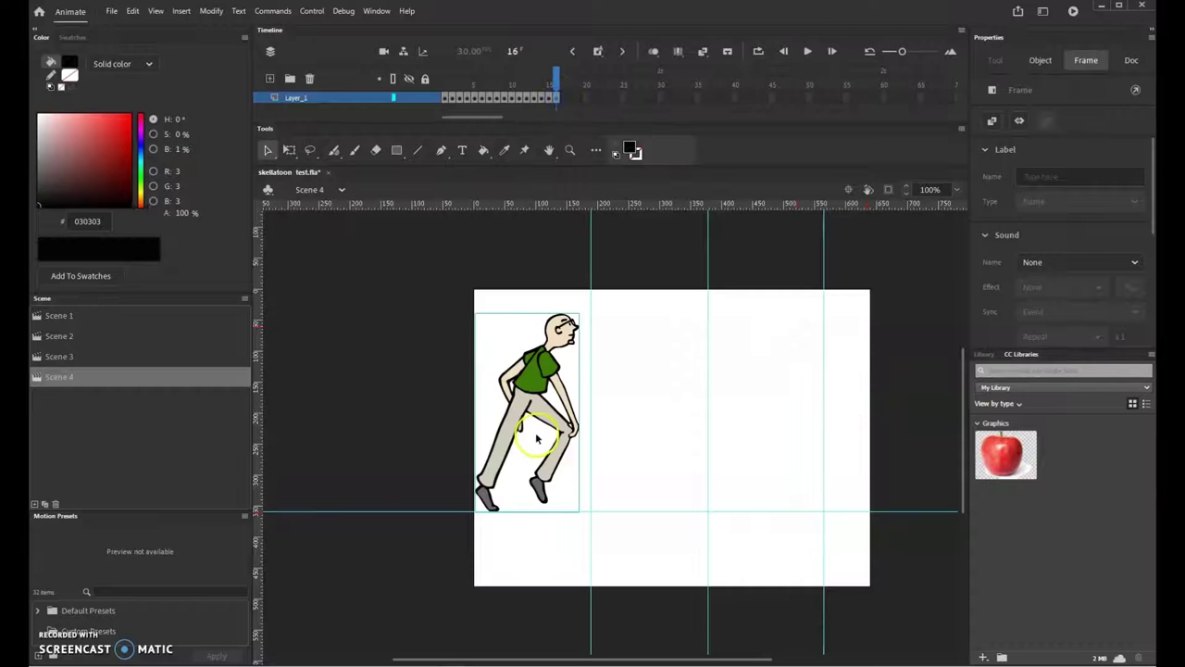
{"action": "left_click_drag", "start_coordinate": [530, 419], "coordinate": [879, 414]}
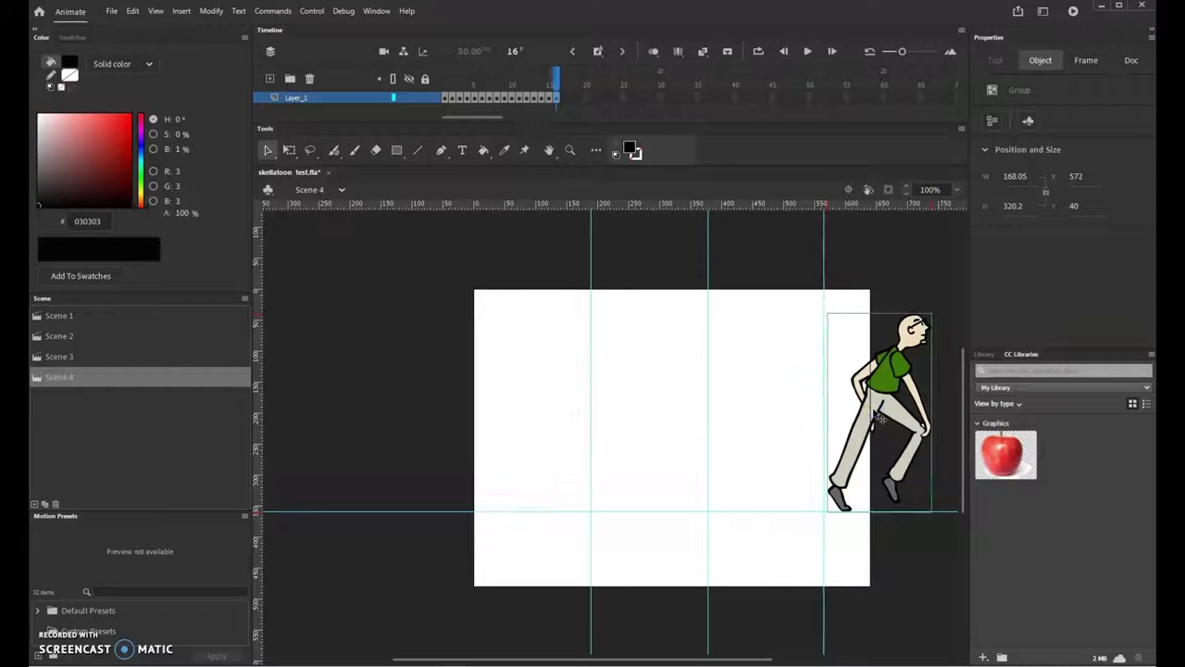
{"action": "key", "text": "Left"}
{"action": "key", "text": "Left"}
{"action": "key", "text": "Left"}
{"action": "key", "text": "Left"}
{"action": "key", "text": "Left"}
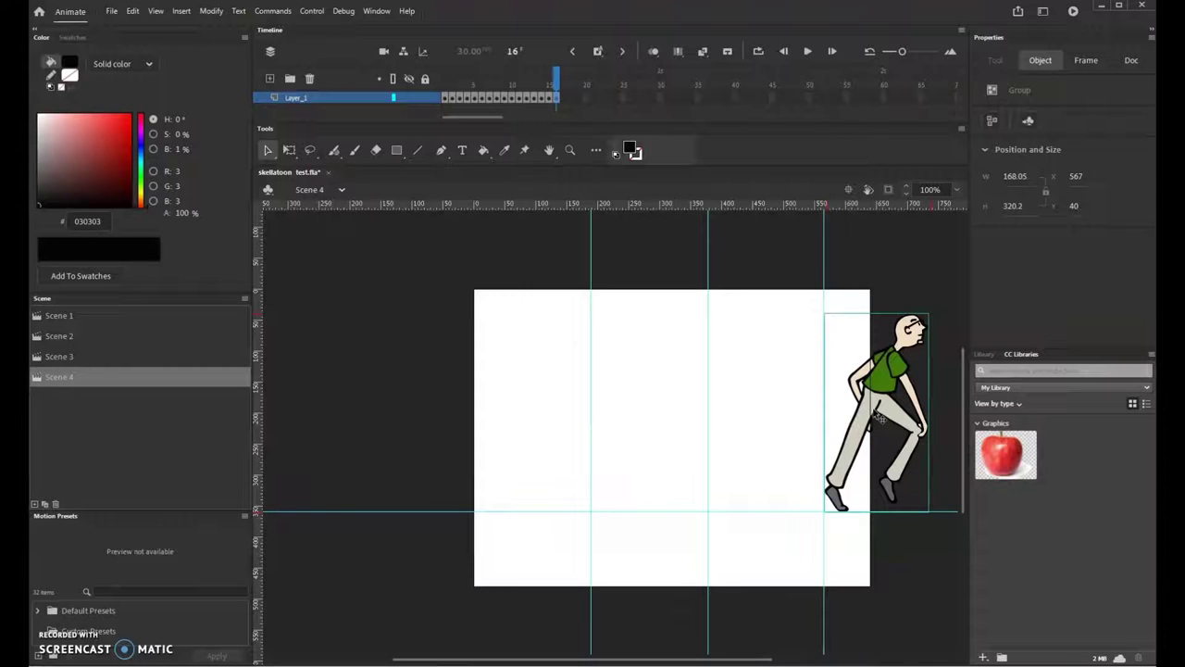
{"action": "key", "text": "Up"}
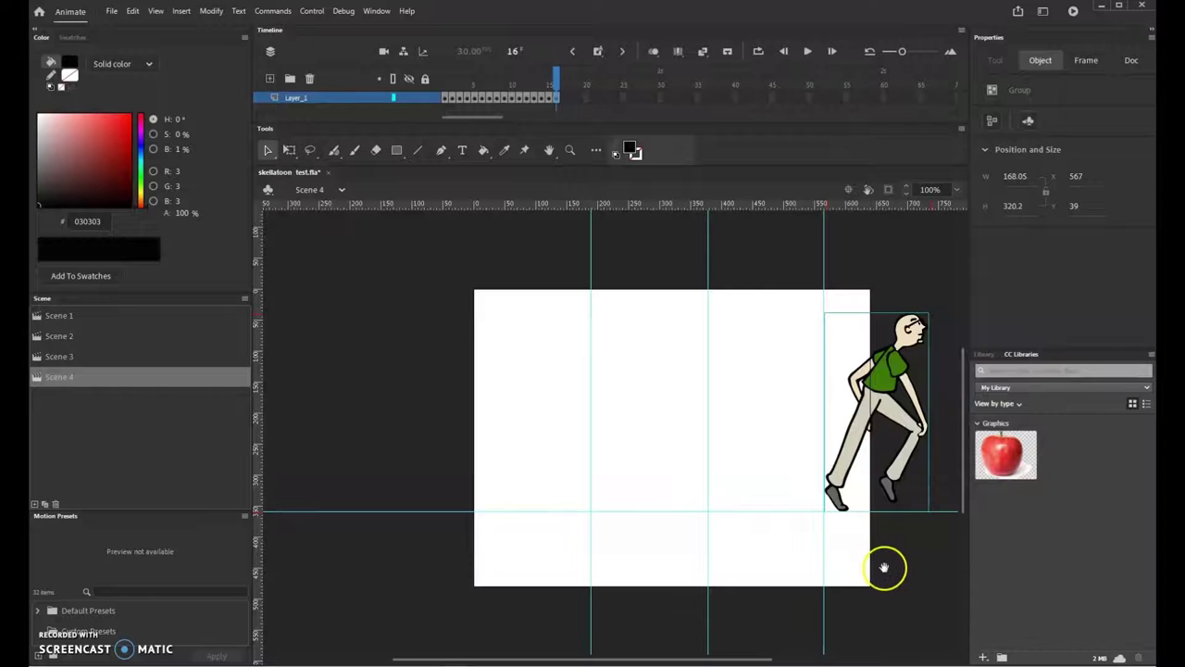
- Copy frame 1 of Layer_1 with its full-stride pose and paste it into frame 17
{"action": "left_click_drag", "start_coordinate": [885, 567], "coordinate": [751, 566]}
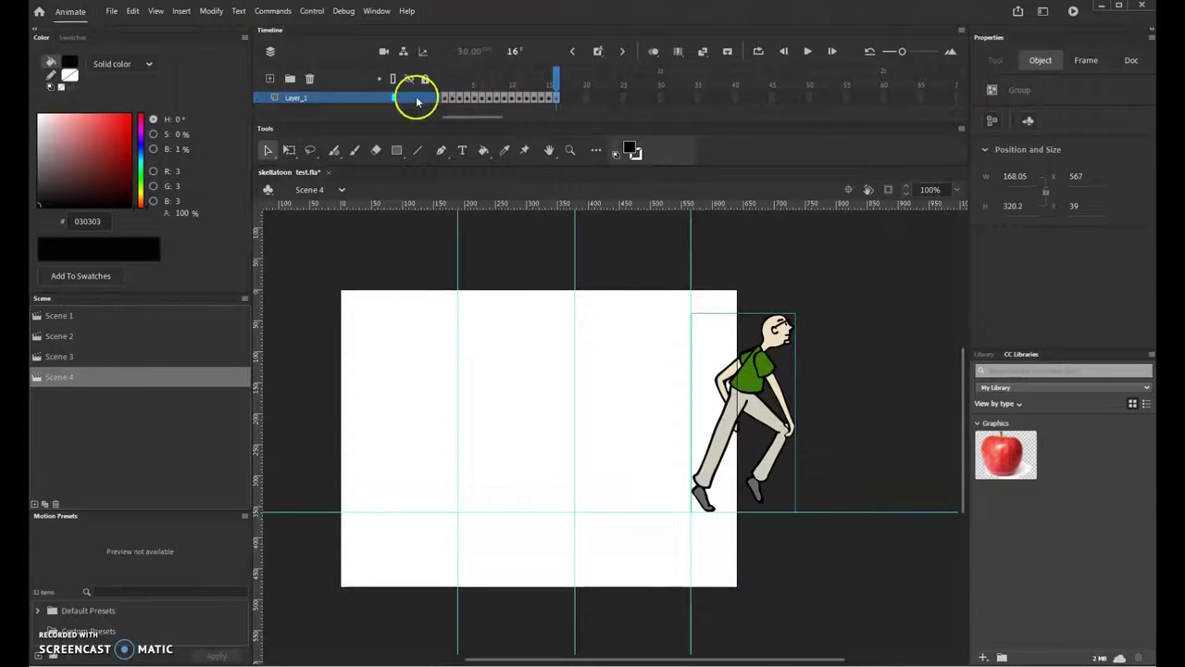
{"action": "left_click", "coordinate": [446, 98]}
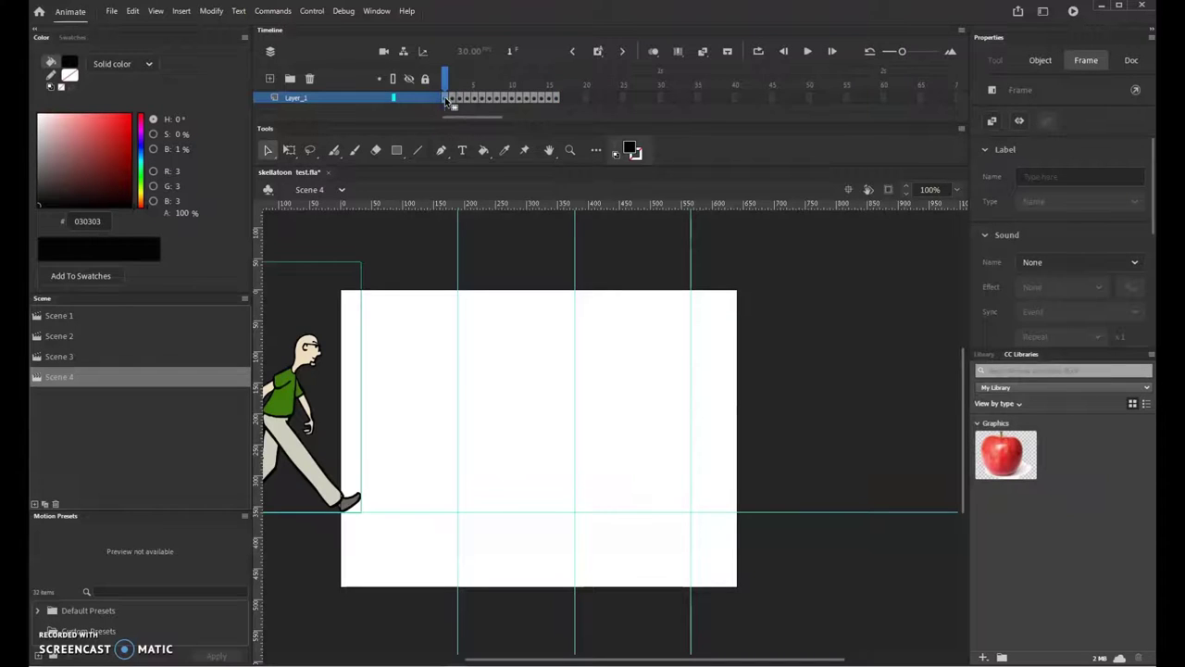
{"action": "right_click", "coordinate": [446, 99]}
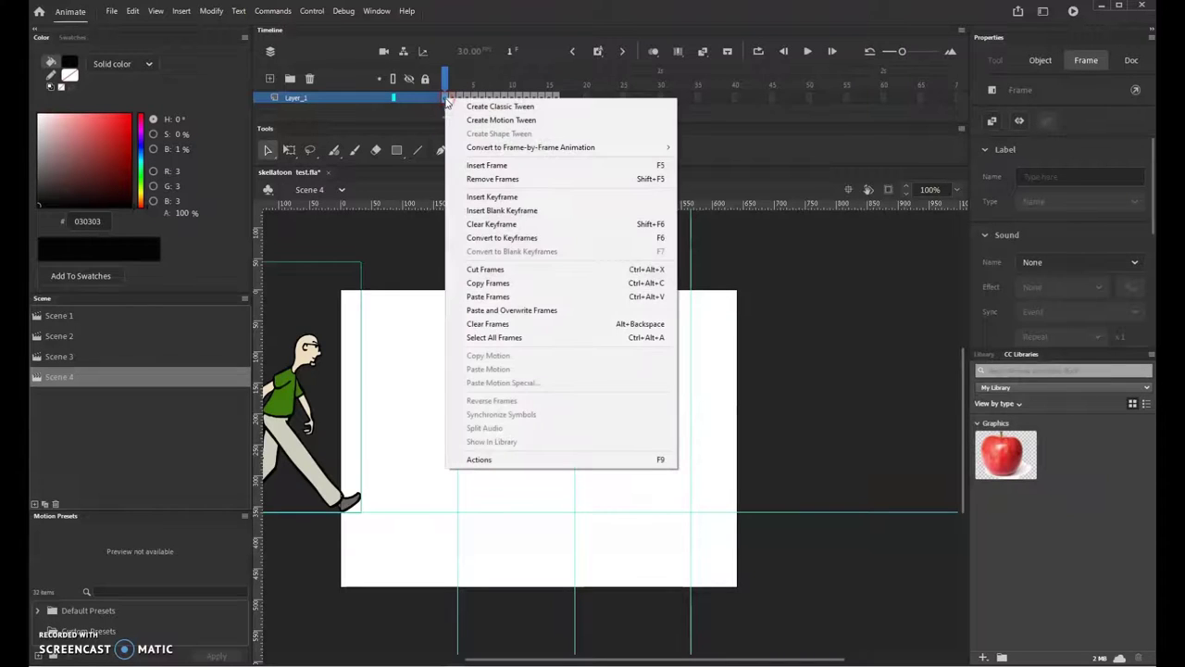
{"action": "left_click", "coordinate": [513, 282]}
{"action": "left_click", "coordinate": [559, 98]}
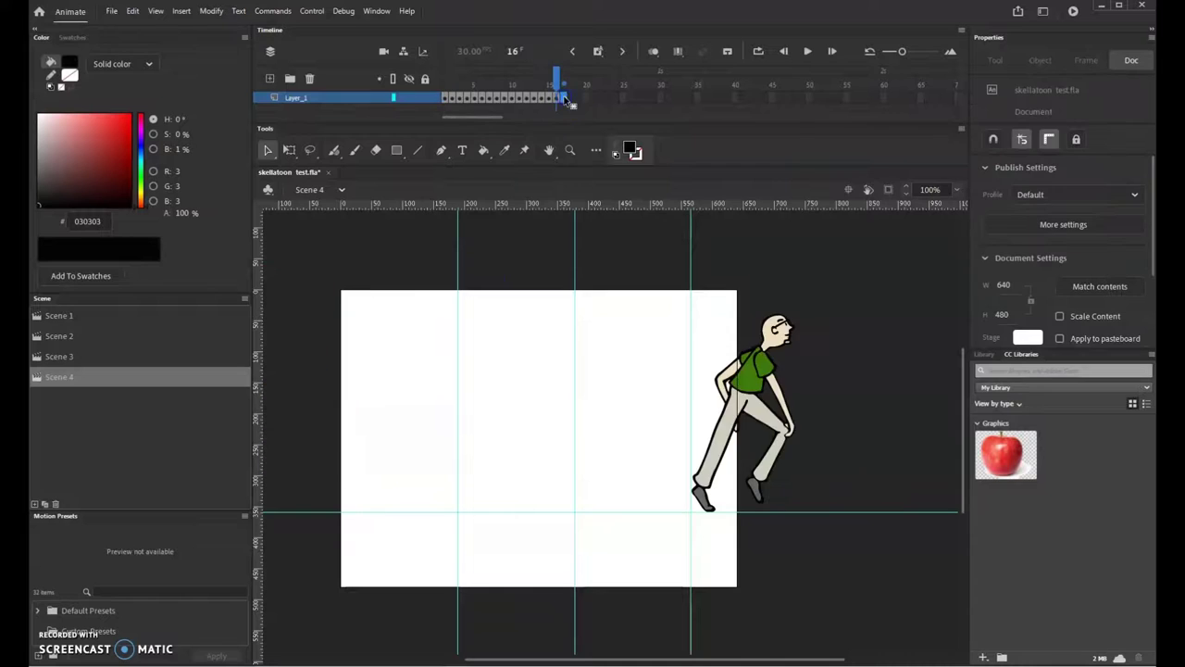
{"action": "right_click", "coordinate": [564, 97]}
{"action": "left_click", "coordinate": [626, 295]}
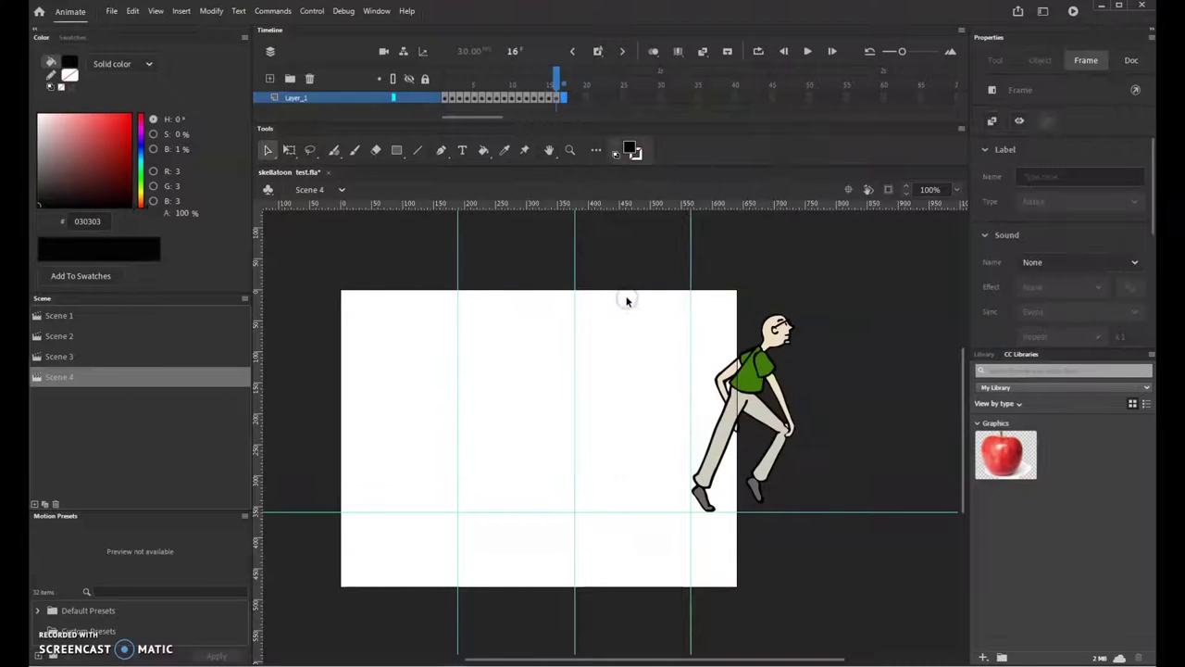
- Move the frame 17 pose to X 528, Y -44.9, with its rear foot at the third vertical guide
{"action": "left_click", "coordinate": [563, 99]}
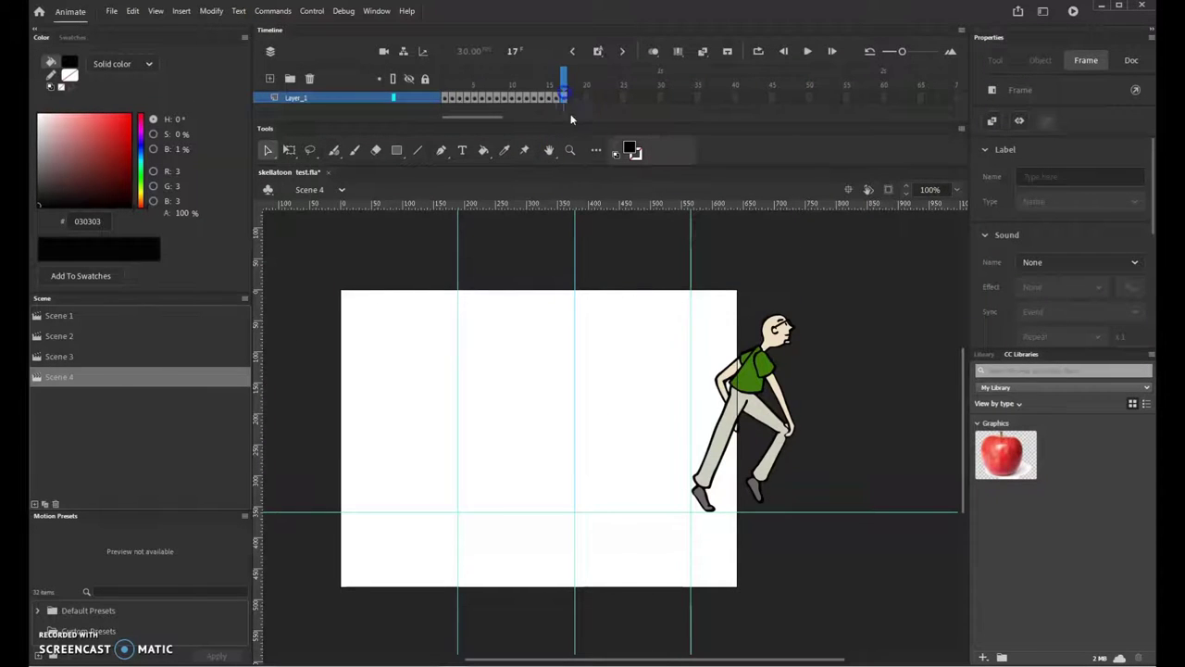
{"action": "left_click_drag", "start_coordinate": [616, 396], "coordinate": [747, 404]}
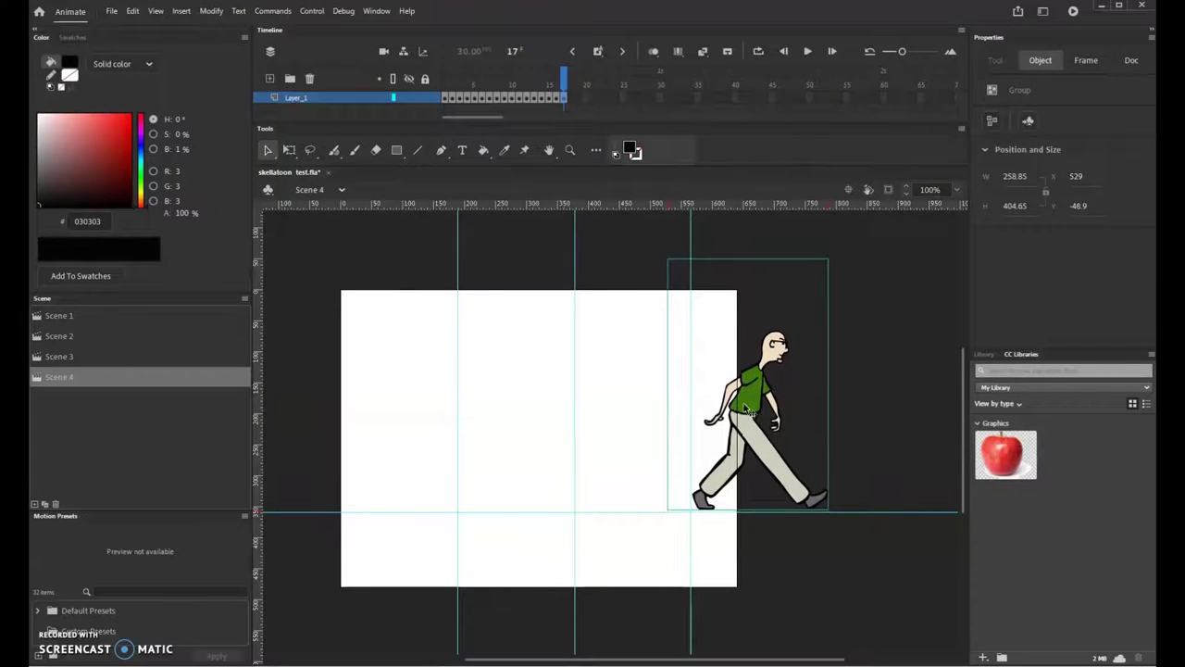
{"action": "left_click_drag", "start_coordinate": [749, 409], "coordinate": [744, 407]}
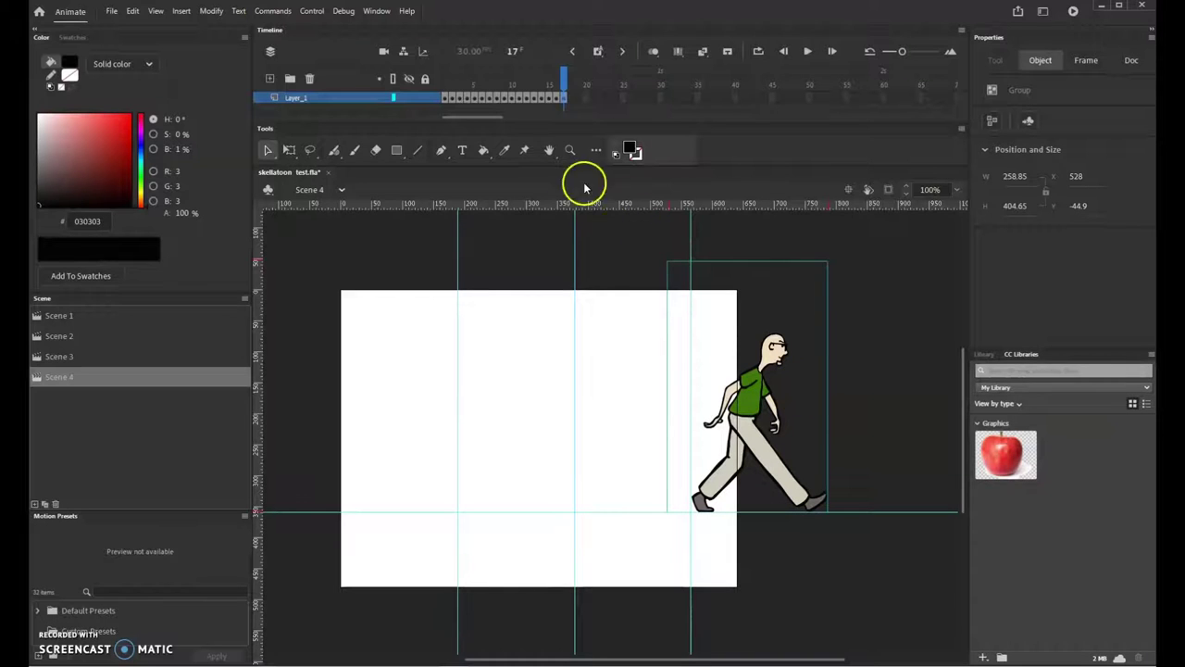
- Copy frame 2 of Layer_1 into frame 18 and move the pasted pose to X 423.2, Y 82 at the third vertical guide
{"action": "left_click", "coordinate": [452, 99]}
{"action": "right_click", "coordinate": [452, 99]}
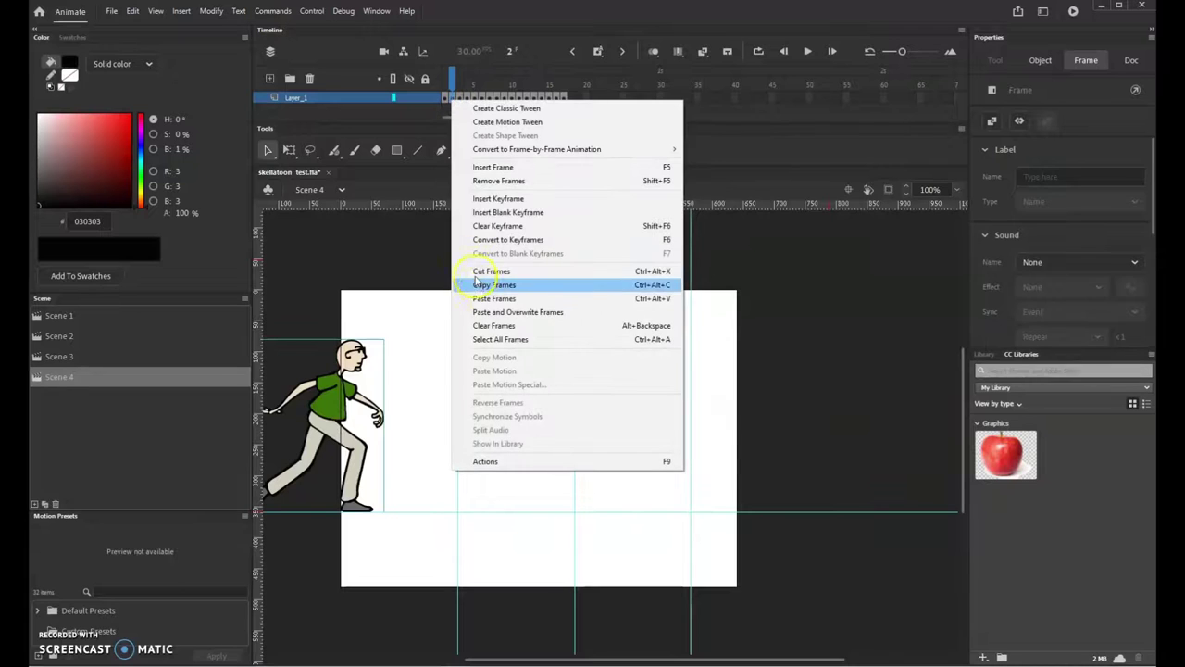
{"action": "left_click", "coordinate": [484, 287]}
{"action": "left_click", "coordinate": [569, 98]}
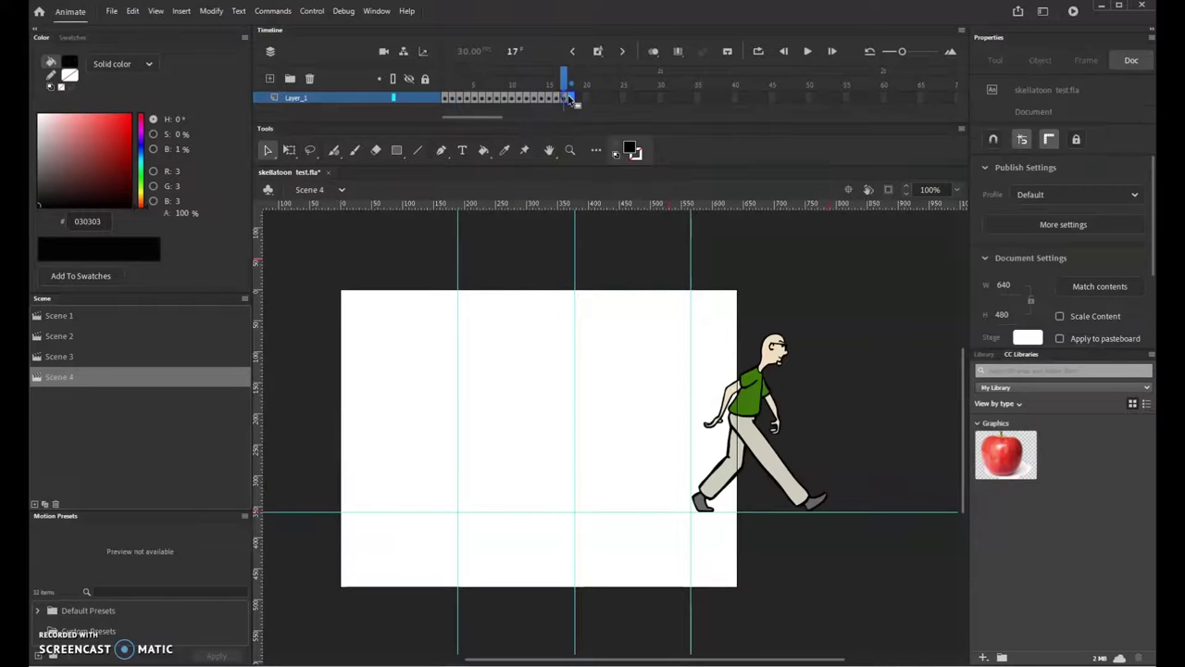
{"action": "right_click", "coordinate": [572, 100]}
{"action": "left_click", "coordinate": [617, 296]}
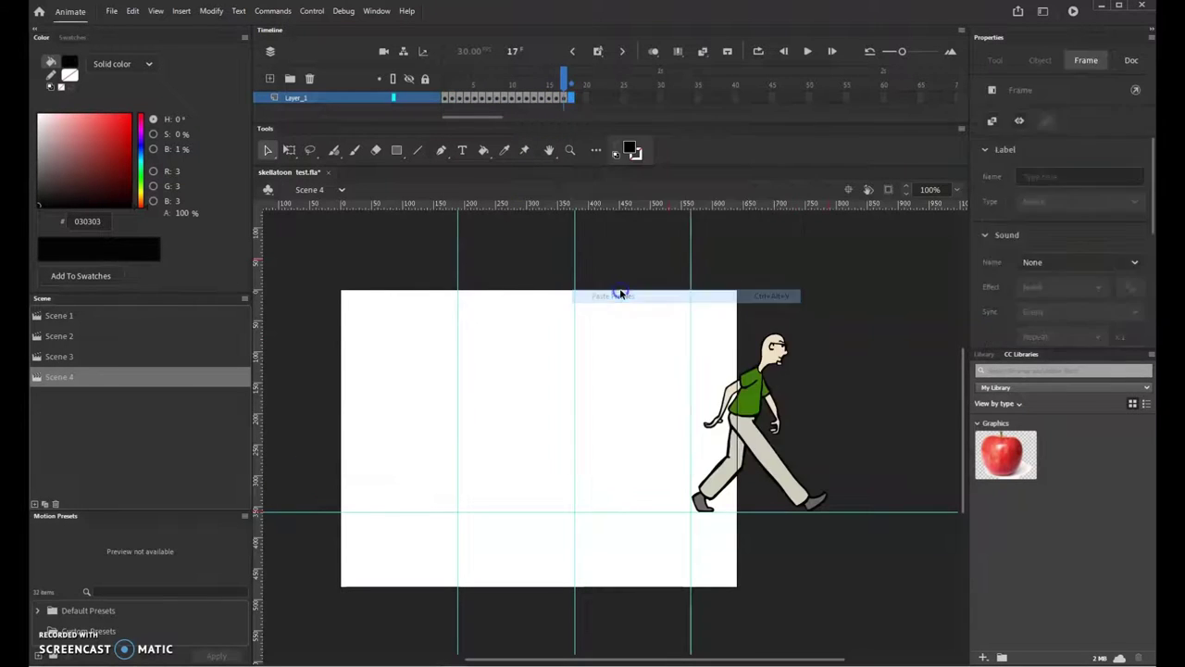
{"action": "left_click", "coordinate": [571, 98]}
{"action": "left_click_drag", "start_coordinate": [332, 409], "coordinate": [677, 416]}
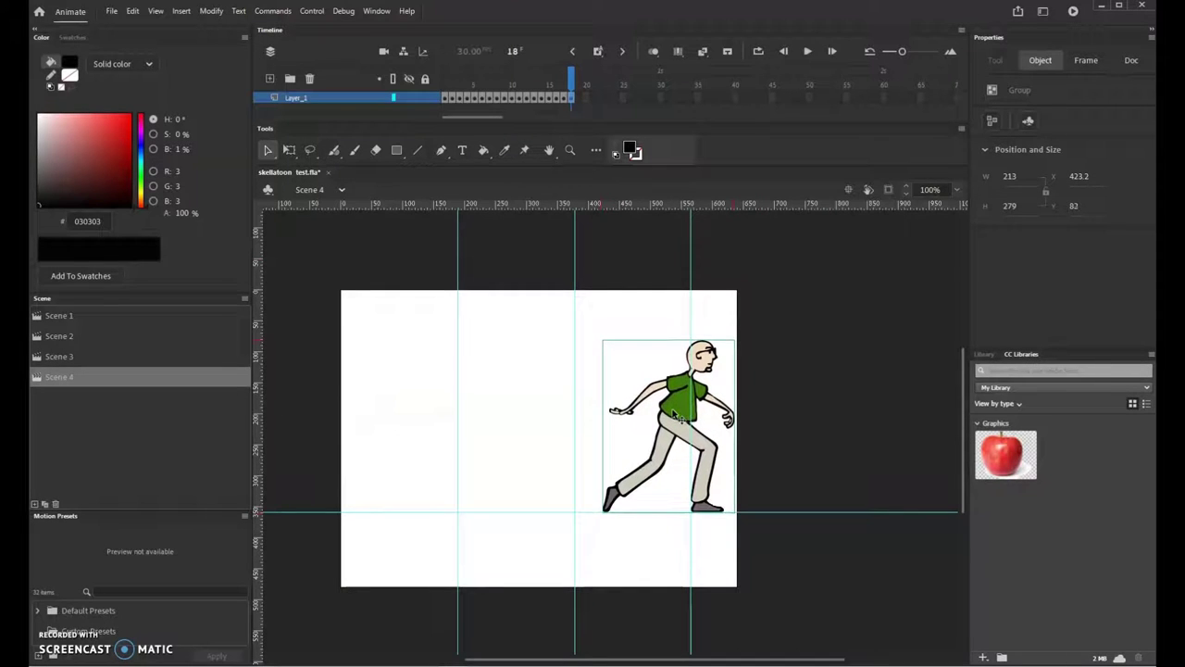
- Place a fourth vertical guide at about X 750, at the front heel of the frame 17 pose
{"action": "mouse_move", "coordinate": [574, 82]}
{"action": "left_mouse_down"}
{"action": "mouse_move", "coordinate": [556, 76]}
{"action": "mouse_move", "coordinate": [580, 87]}
{"action": "mouse_move", "coordinate": [564, 92]}
{"action": "left_mouse_up"}
{"action": "left_click_drag", "start_coordinate": [258, 333], "coordinate": [797, 333]}
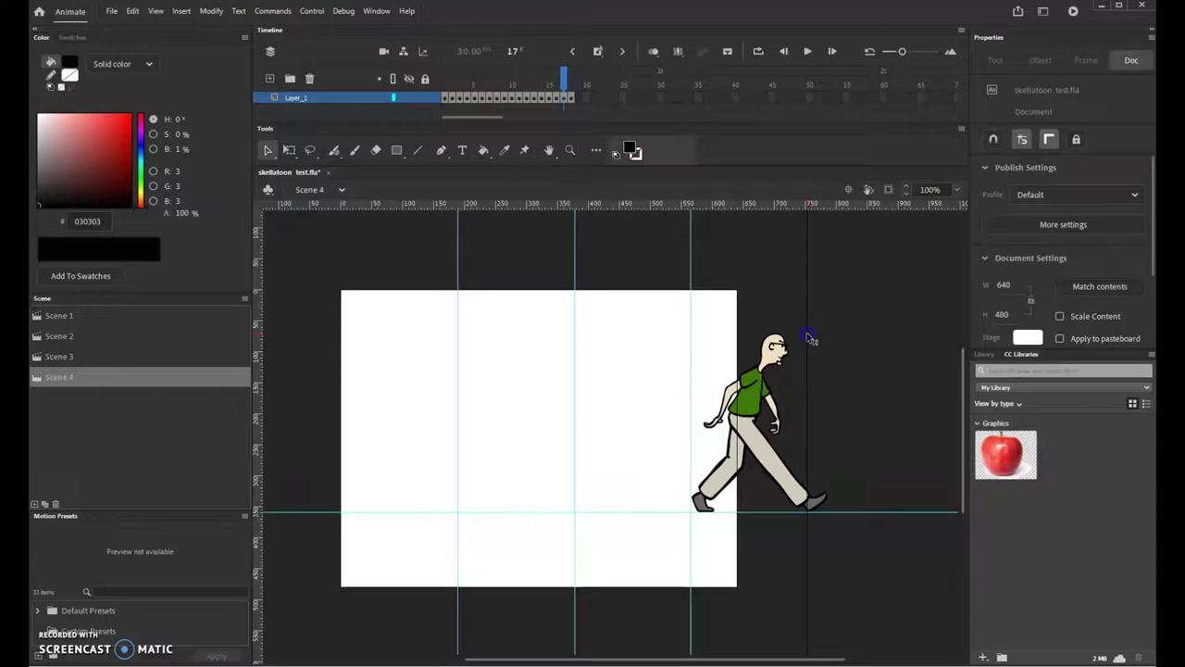
{"action": "left_click_drag", "start_coordinate": [810, 339], "coordinate": [808, 337]}
{"action": "left_click", "coordinate": [603, 53]}
- Move the frame 18 pose to X 610.2, Y 81, with its front heel on the ground line at the fourth vertical guide
{"action": "left_click", "coordinate": [574, 97]}
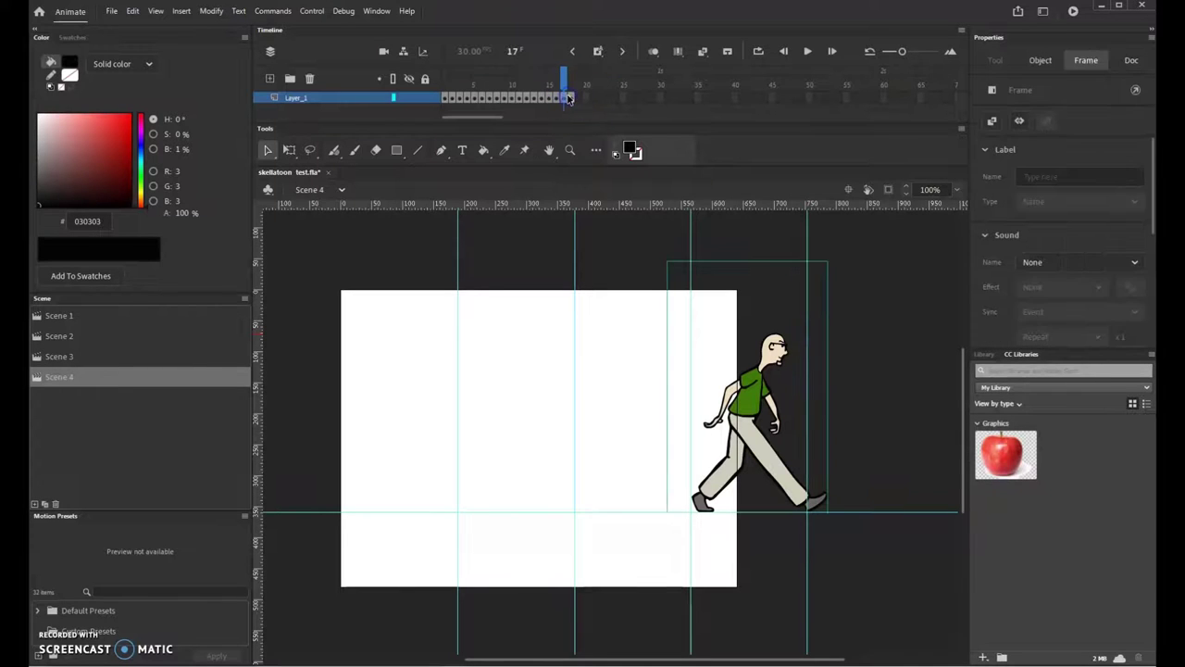
{"action": "left_click", "coordinate": [687, 410]}
{"action": "left_click_drag", "start_coordinate": [677, 427], "coordinate": [781, 442]}
{"action": "left_click", "coordinate": [781, 428]}
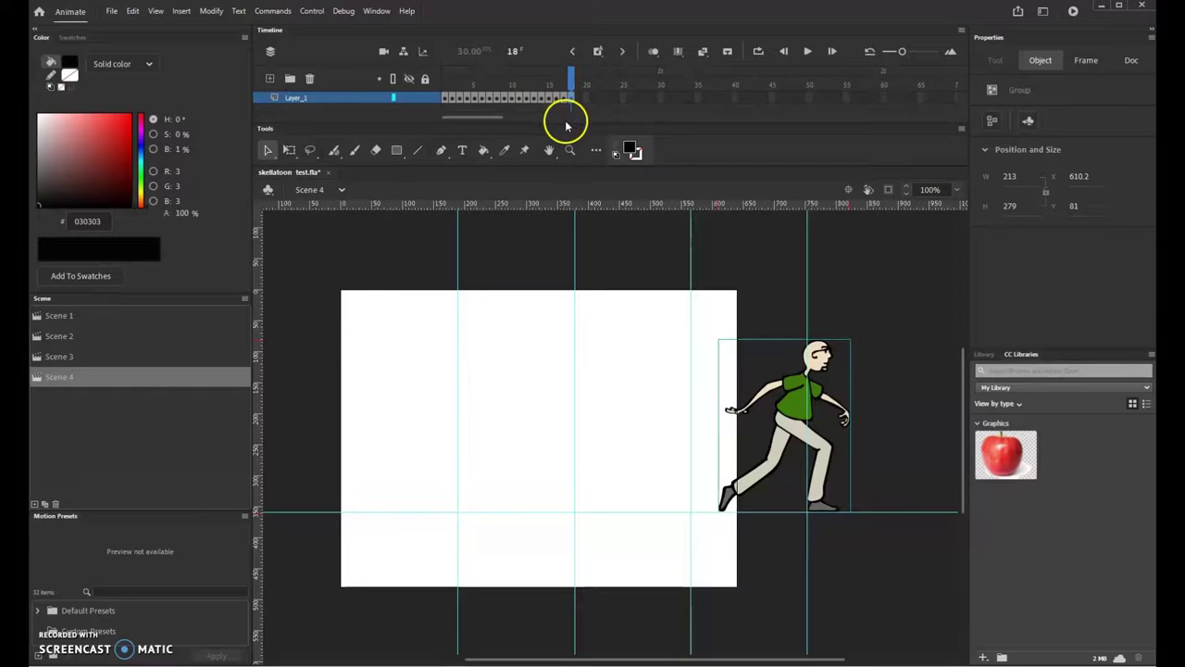
- Copy frame 3 of Layer_1 into frame 19 and move the pasted pose to X 709, Y 63 at the fourth vertical guide
{"action": "left_click", "coordinate": [462, 98]}
{"action": "right_click", "coordinate": [463, 98]}
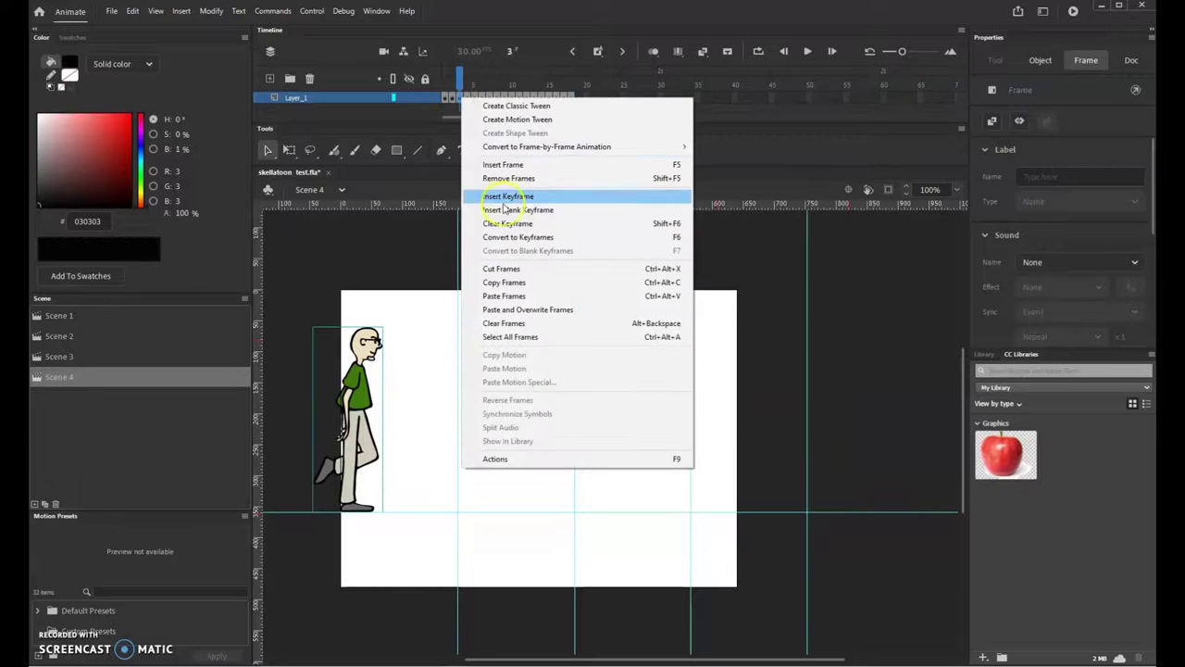
{"action": "left_click", "coordinate": [517, 282]}
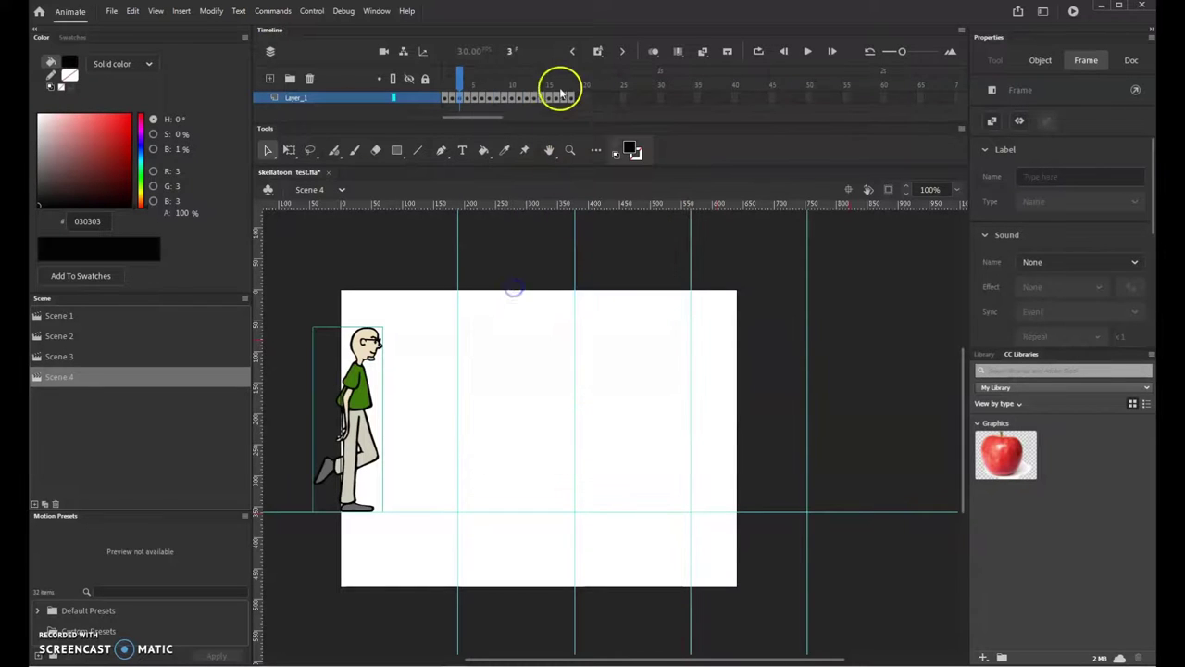
{"action": "left_click", "coordinate": [577, 98]}
{"action": "right_click", "coordinate": [578, 99]}
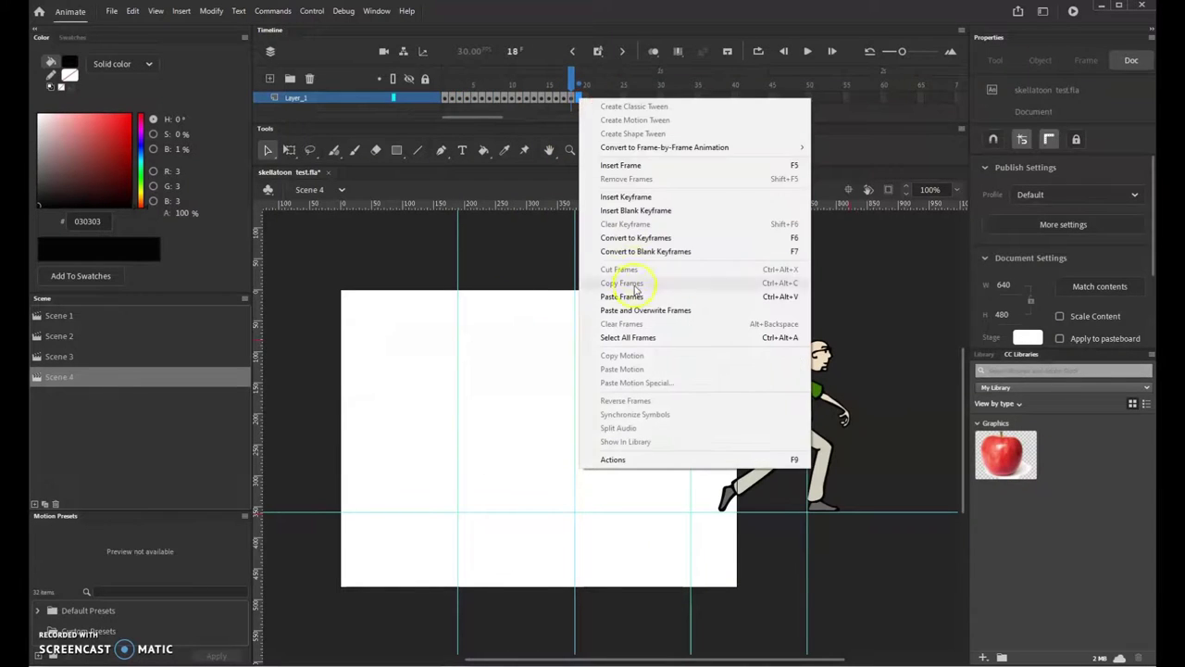
{"action": "left_click", "coordinate": [635, 298]}
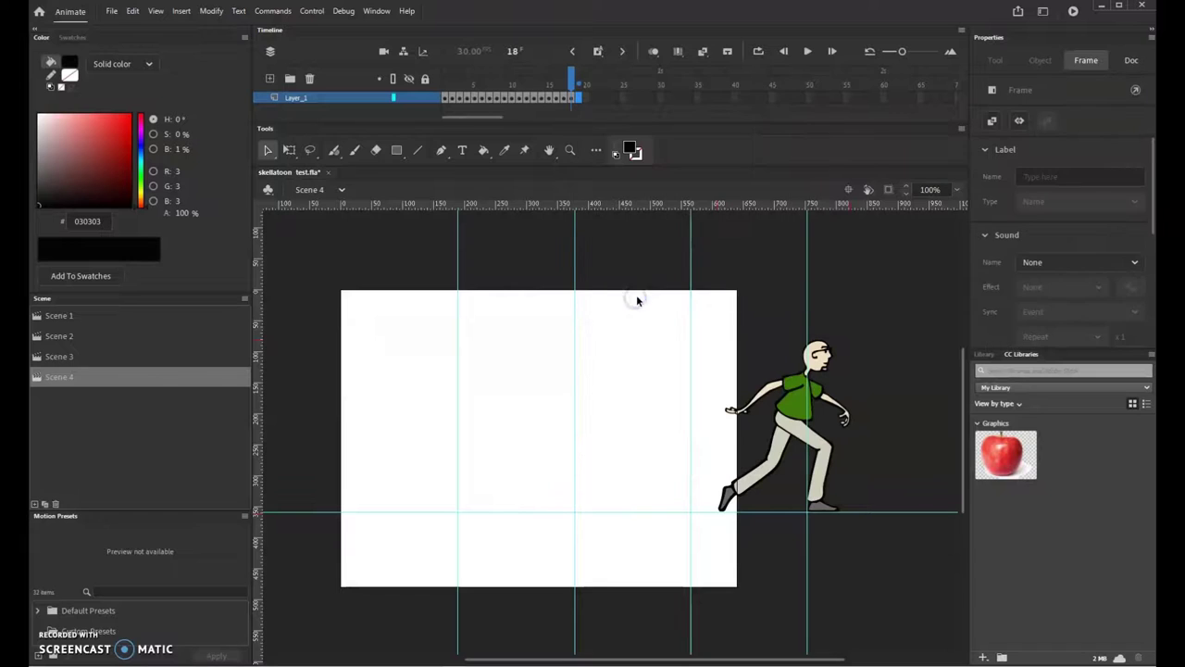
{"action": "left_click", "coordinate": [578, 88]}
{"action": "left_click_drag", "start_coordinate": [344, 407], "coordinate": [834, 407]}
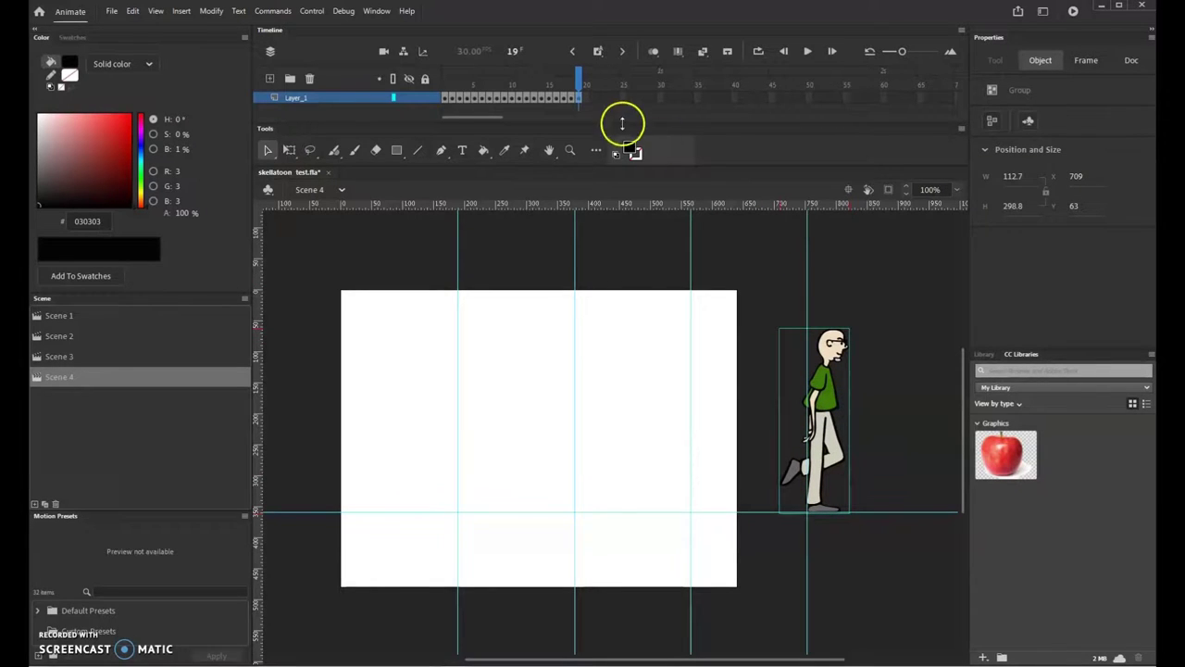
- Return to frame 1 of Scene 4 and play the walk across the stage
{"action": "left_click_drag", "start_coordinate": [576, 81], "coordinate": [427, 79]}
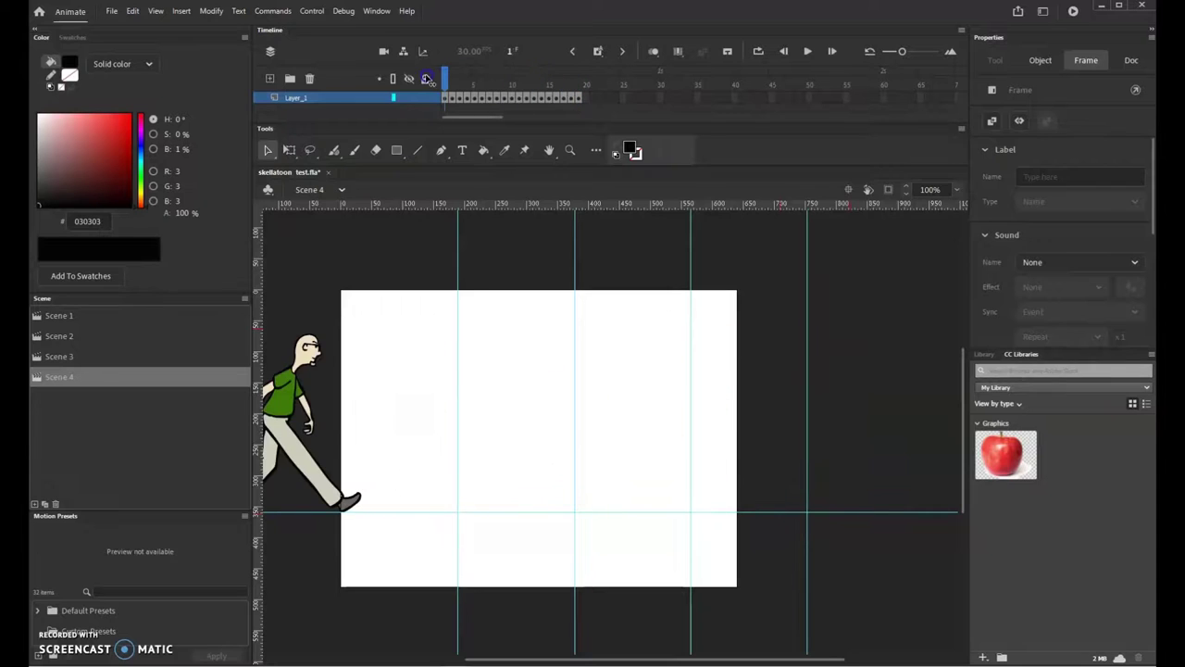
{"action": "key", "text": "Return"}
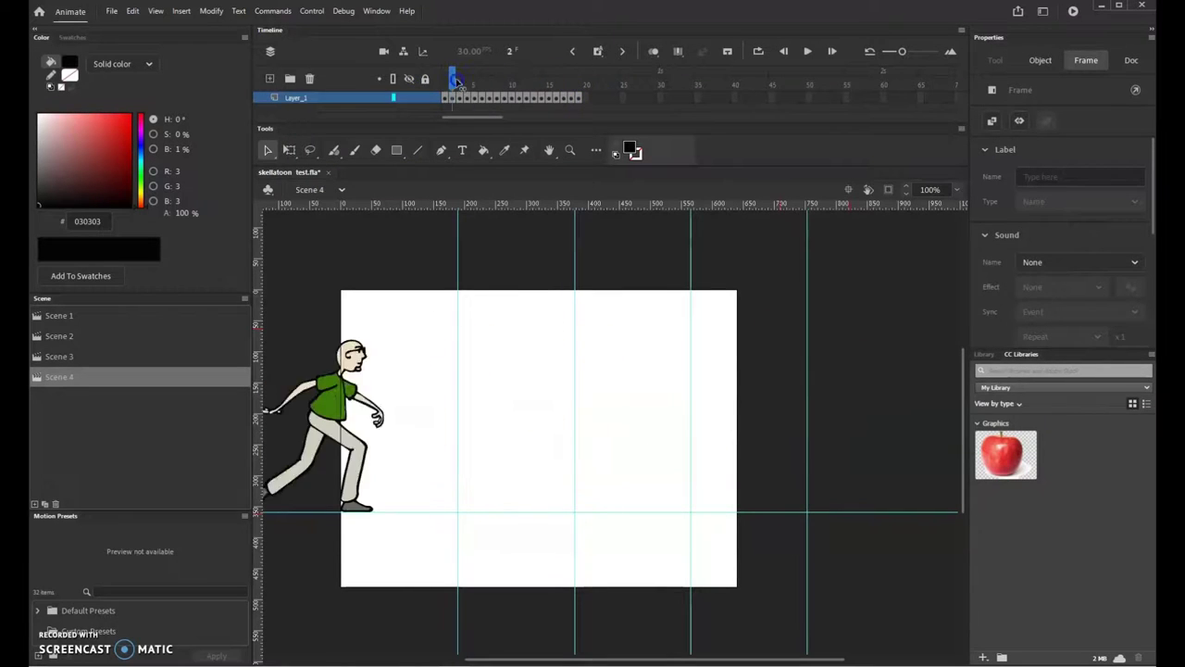
{"action": "left_click", "coordinate": [373, 65]}
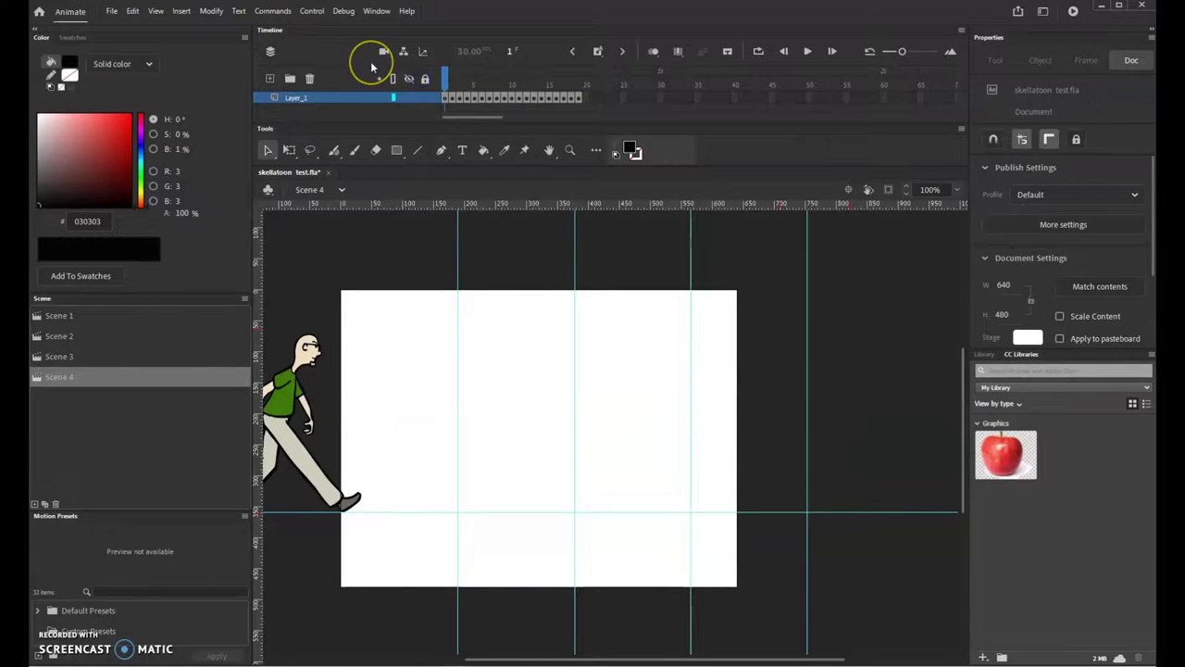
{"action": "key", "text": "Return"}
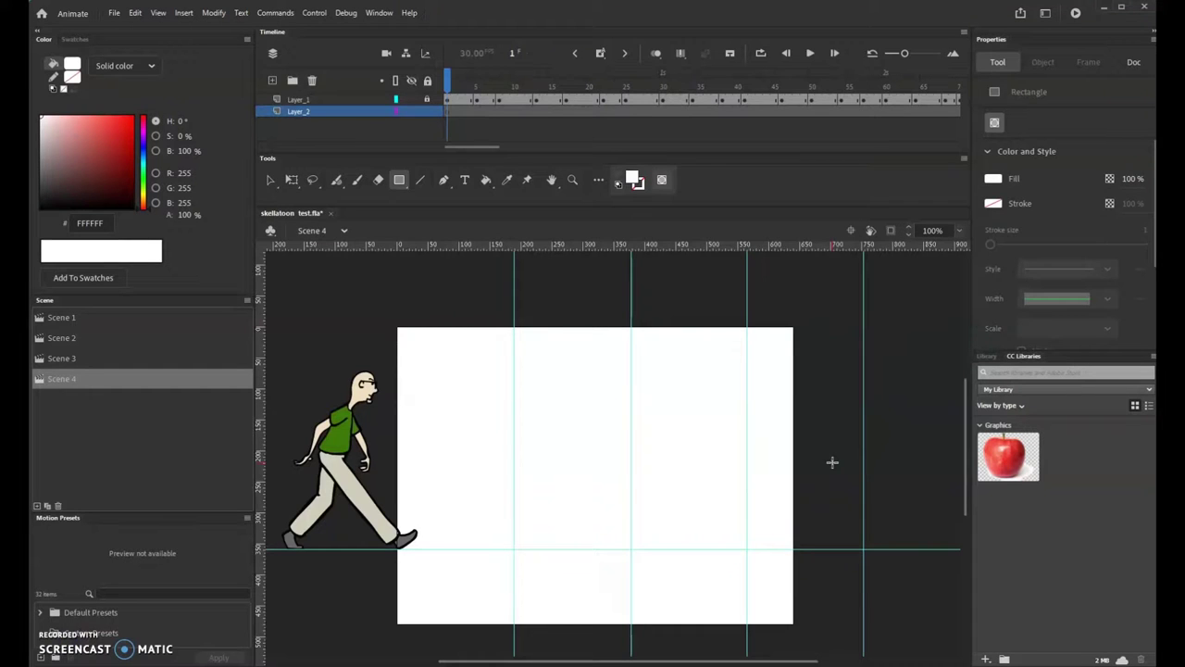
- Draw a white, strokeless rectangle slightly larger than the stage on Layer_2 and lock that layer
{"action": "left_click", "coordinate": [332, 121]}
{"action": "left_click_drag", "start_coordinate": [304, 114], "coordinate": [368, 121]}
{"action": "left_click_drag", "start_coordinate": [395, 324], "coordinate": [797, 627]}
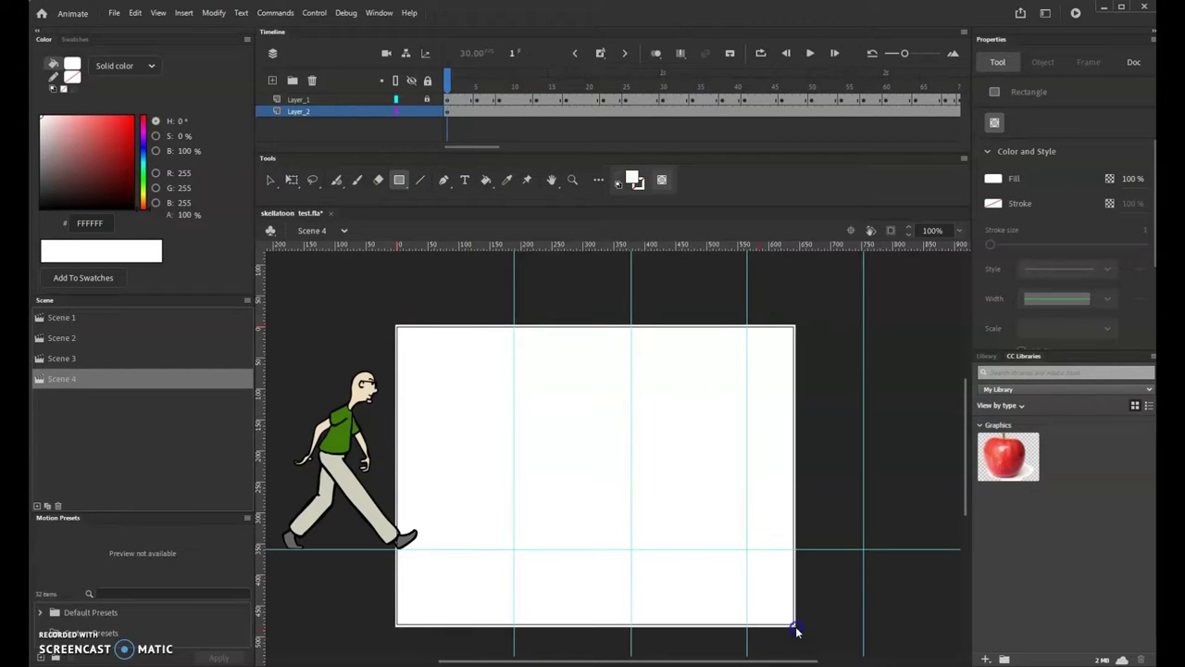
{"action": "left_click", "coordinate": [425, 112]}
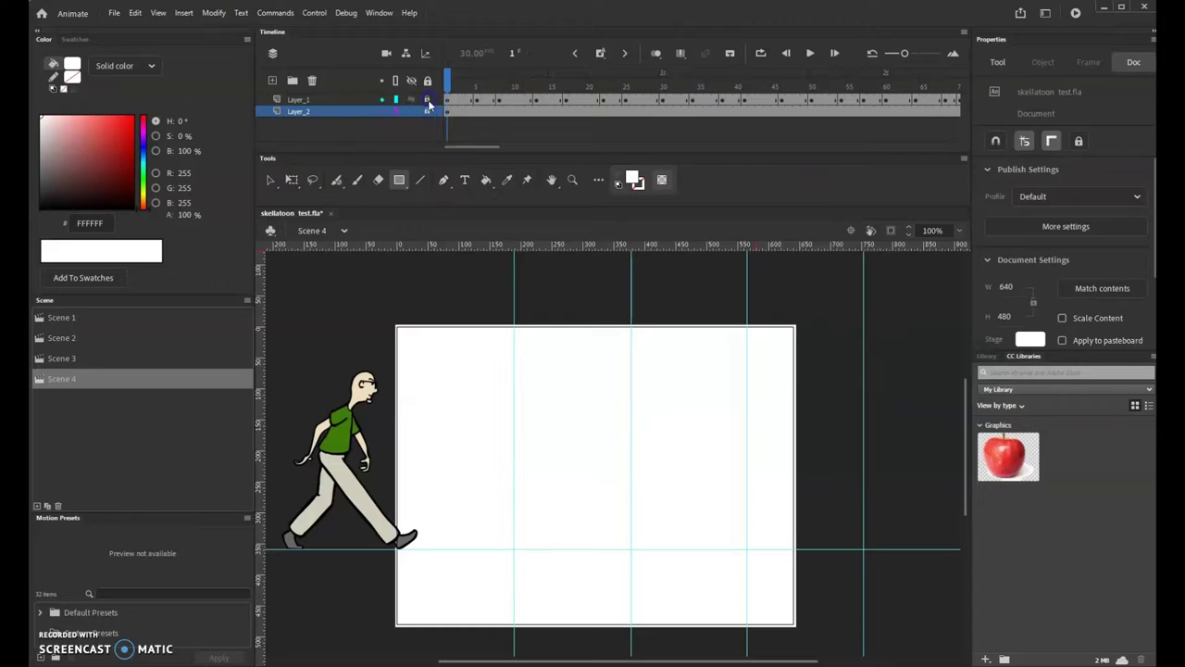
- Rename Layer_1 as "me" and Layer_2 as "white square", accepting the adjusted layer name
{"action": "double_click", "coordinate": [300, 100]}
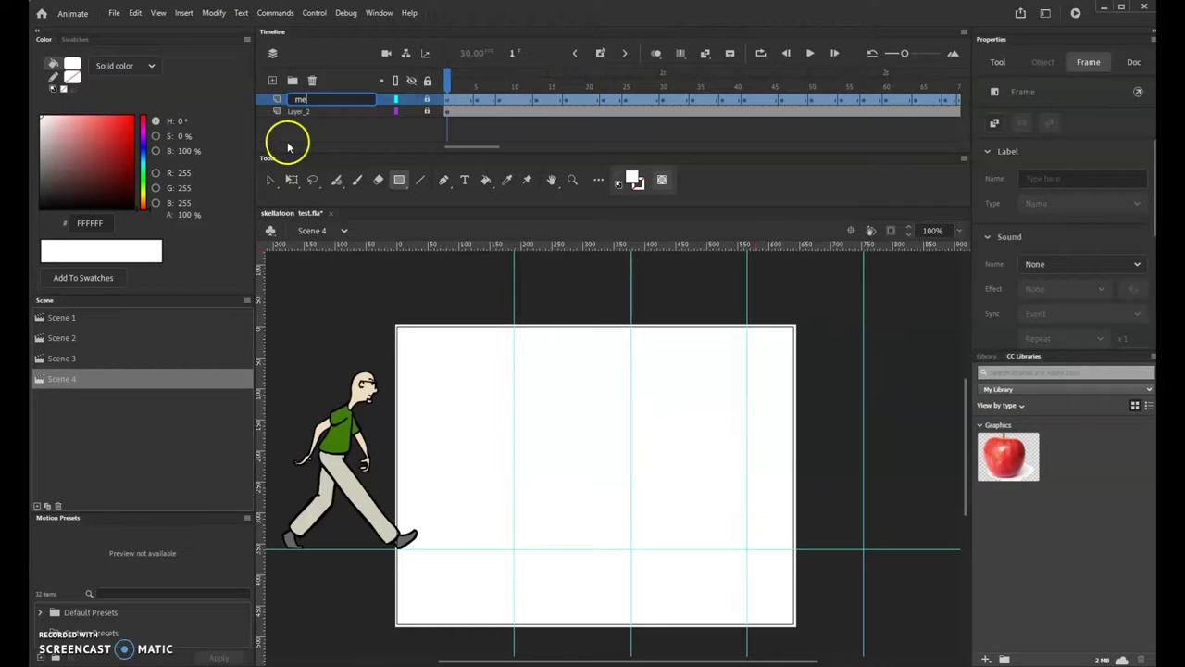
{"action": "left_click", "coordinate": [296, 116]}
{"action": "double_click", "coordinate": [298, 111]}
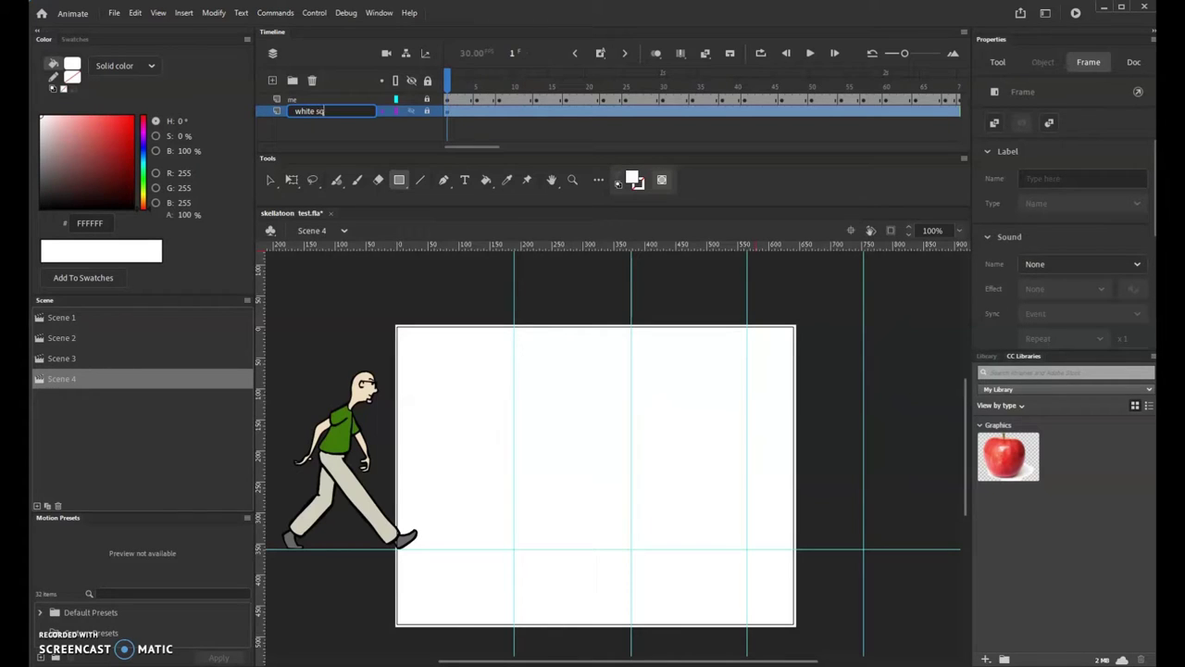
{"action": "left_click", "coordinate": [292, 136]}
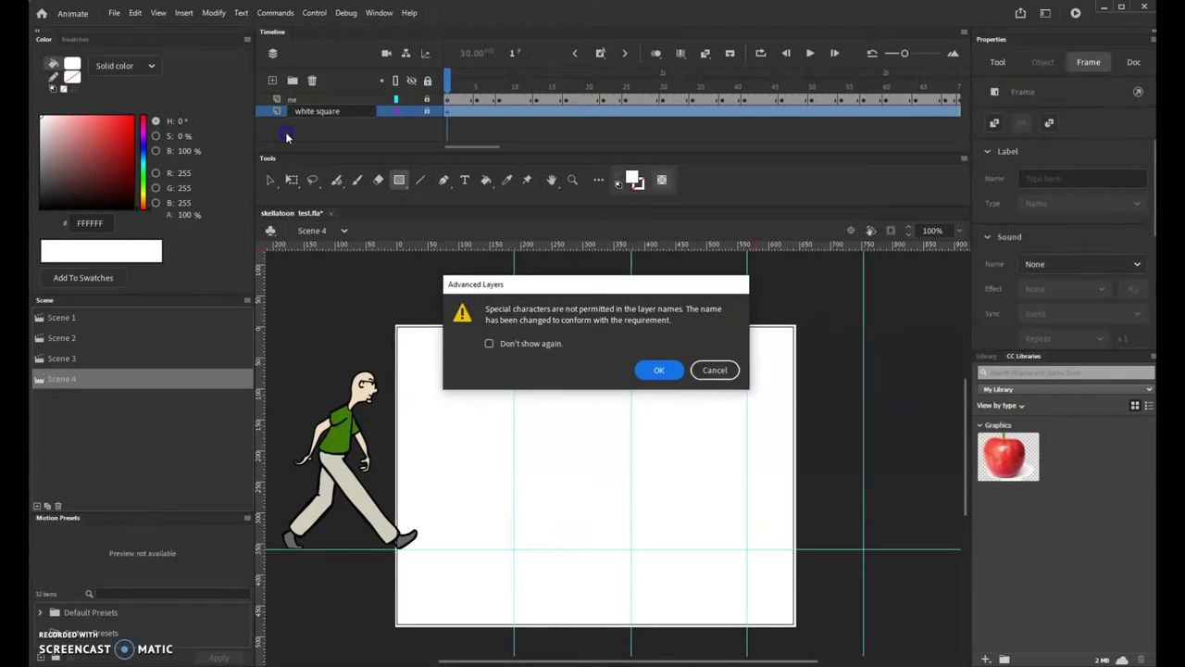
{"action": "left_click", "coordinate": [647, 372]}
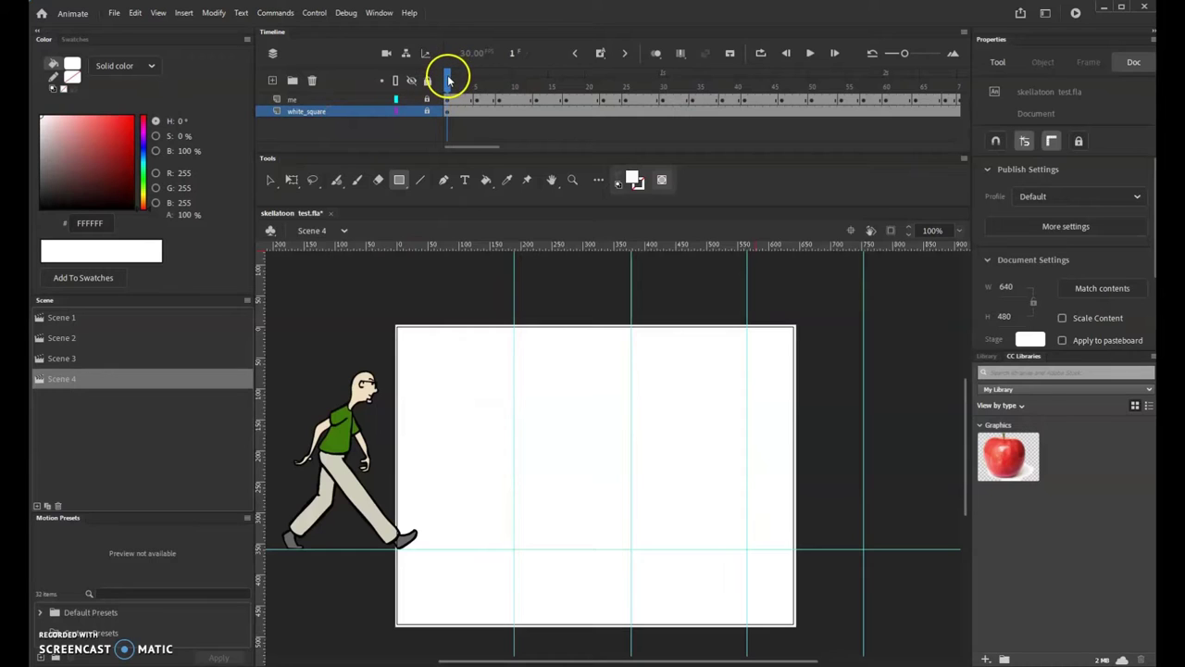
- Play the walk cycle several times from frame 1 to check its timing against the white background
{"action": "key", "text": "Return"}
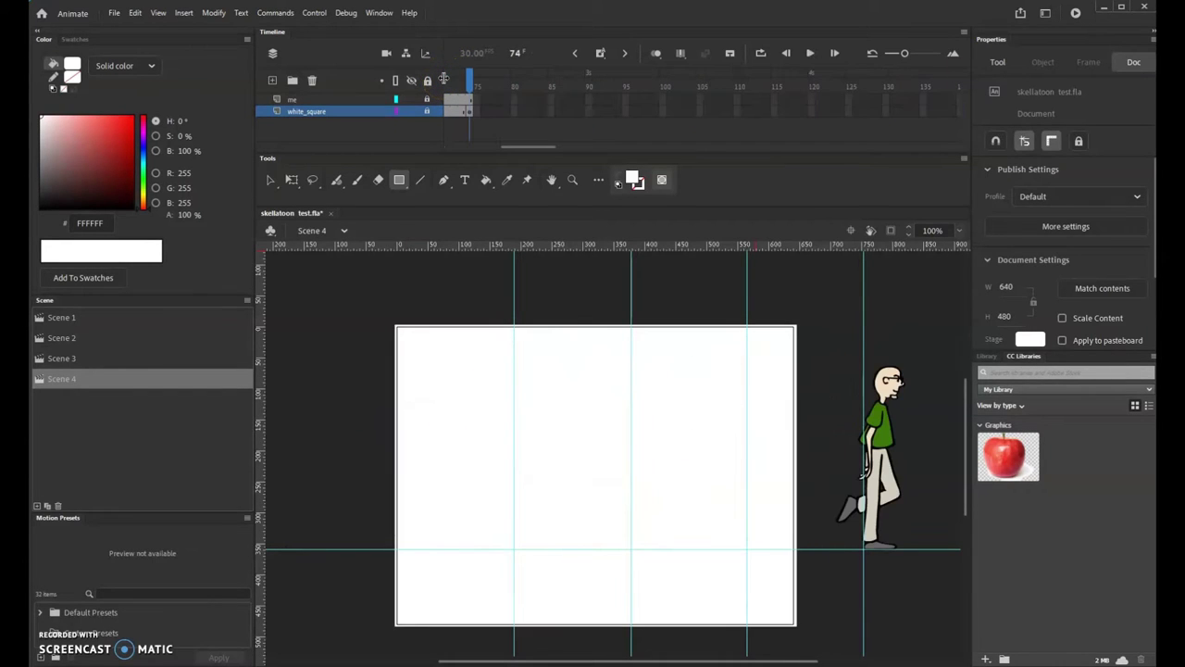
{"action": "key", "text": "Return"}
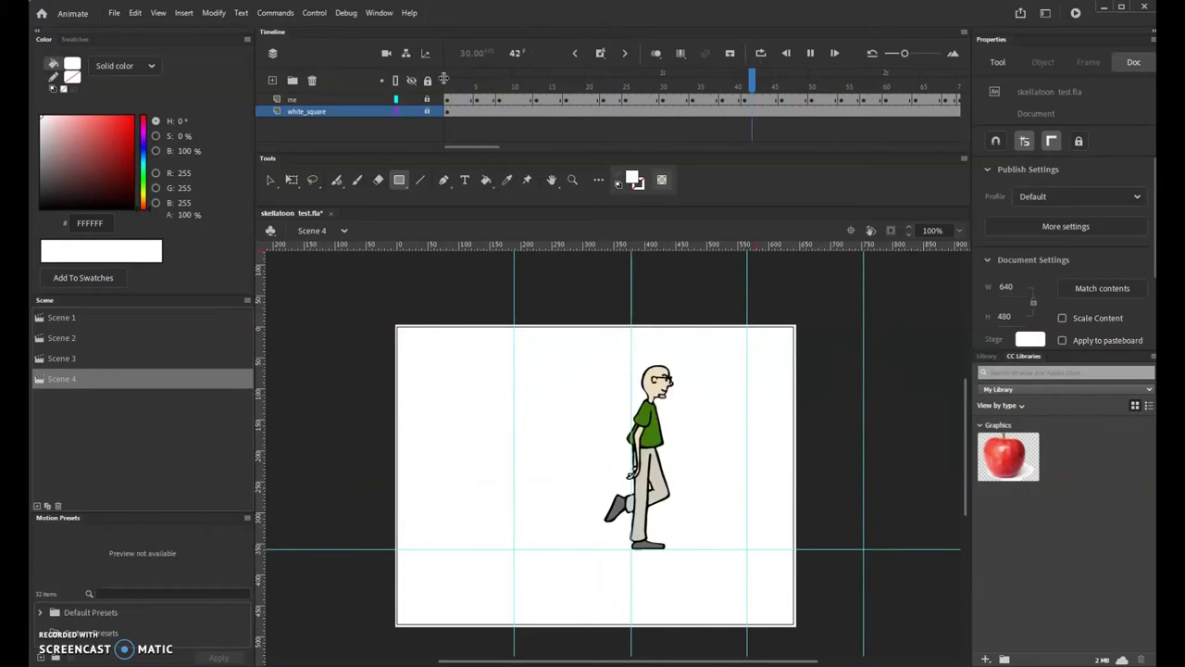
{"action": "key", "text": "Return"}
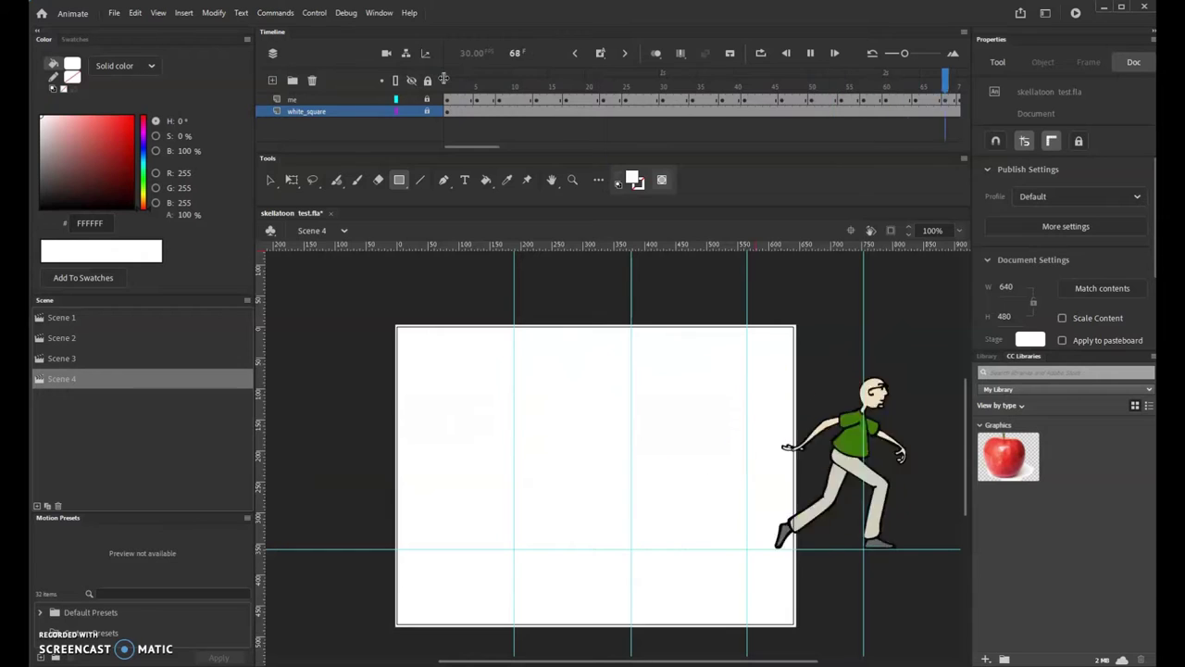
{"action": "left_click", "coordinate": [450, 82]}
{"action": "key", "text": "Return"}
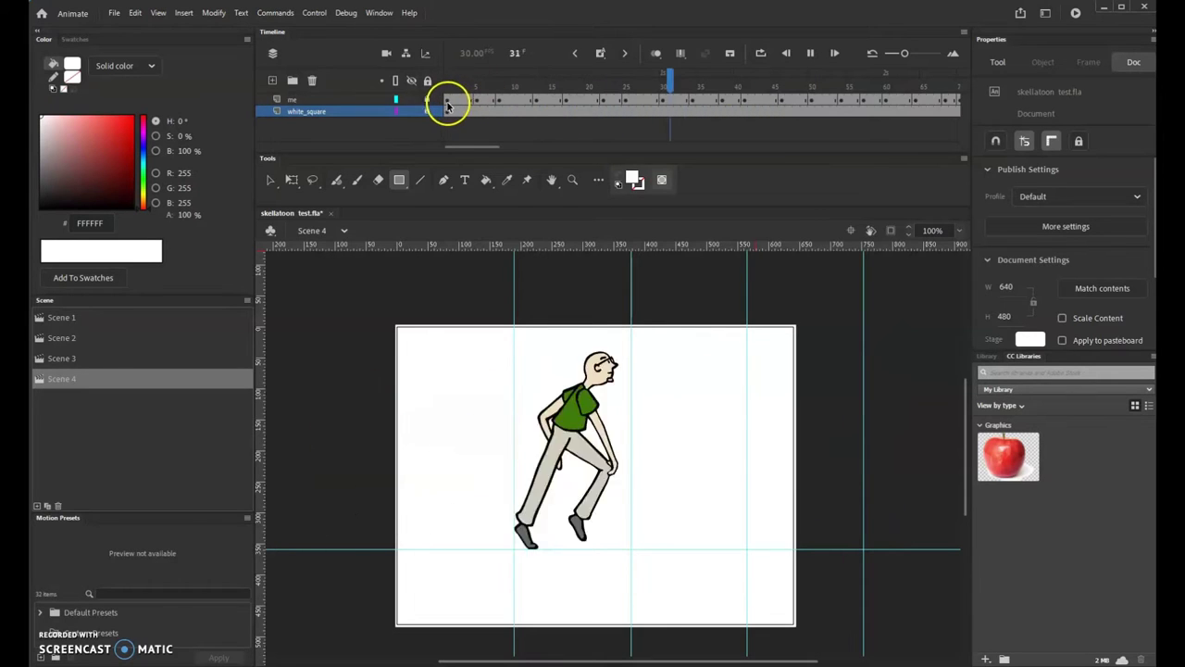
- Shorten the opening poses on the me layer to one frame each
{"action": "left_click", "coordinate": [445, 103]}
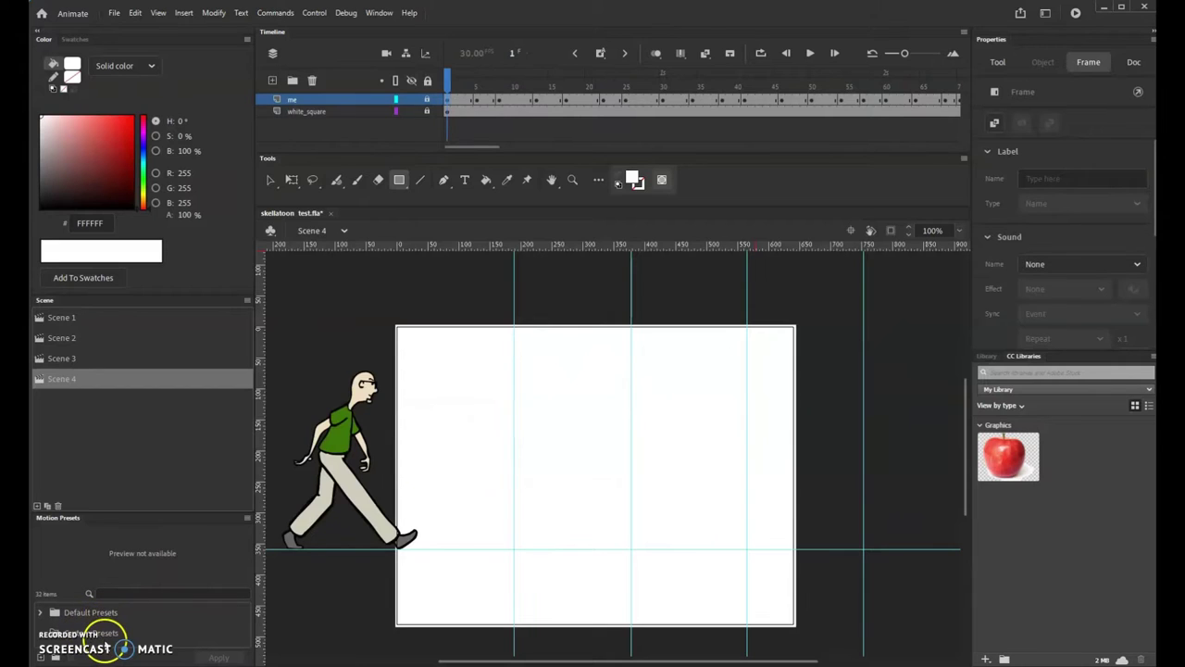
{"action": "left_click", "coordinate": [478, 86]}
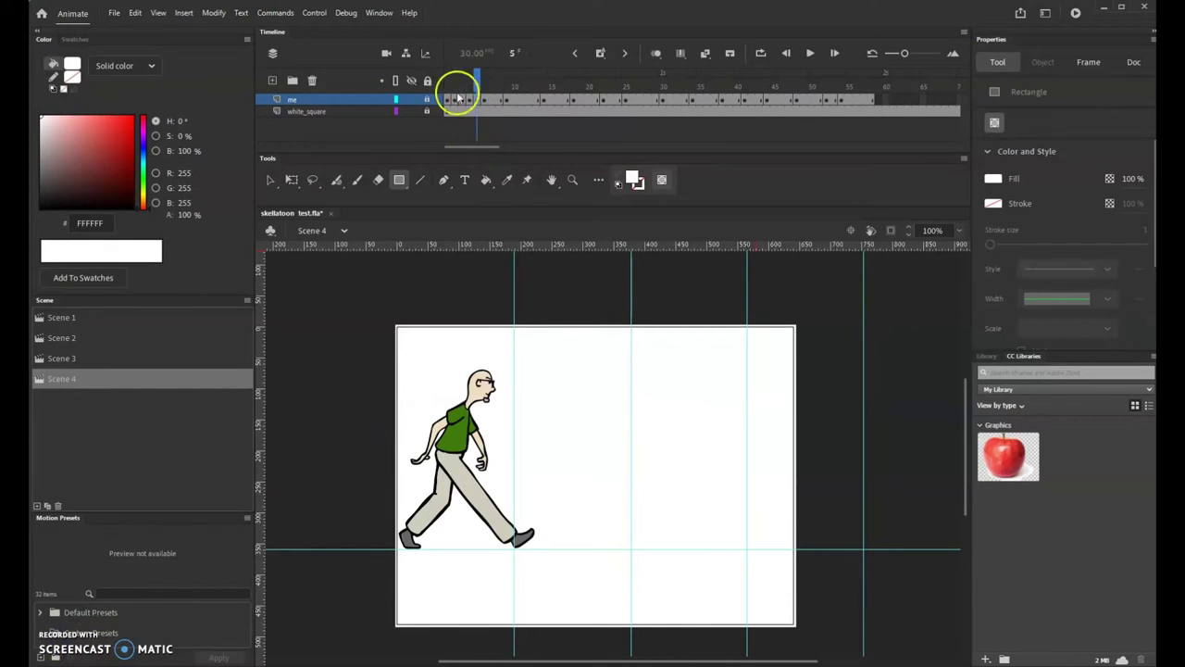
{"action": "left_click_drag", "start_coordinate": [457, 98], "coordinate": [500, 99]}
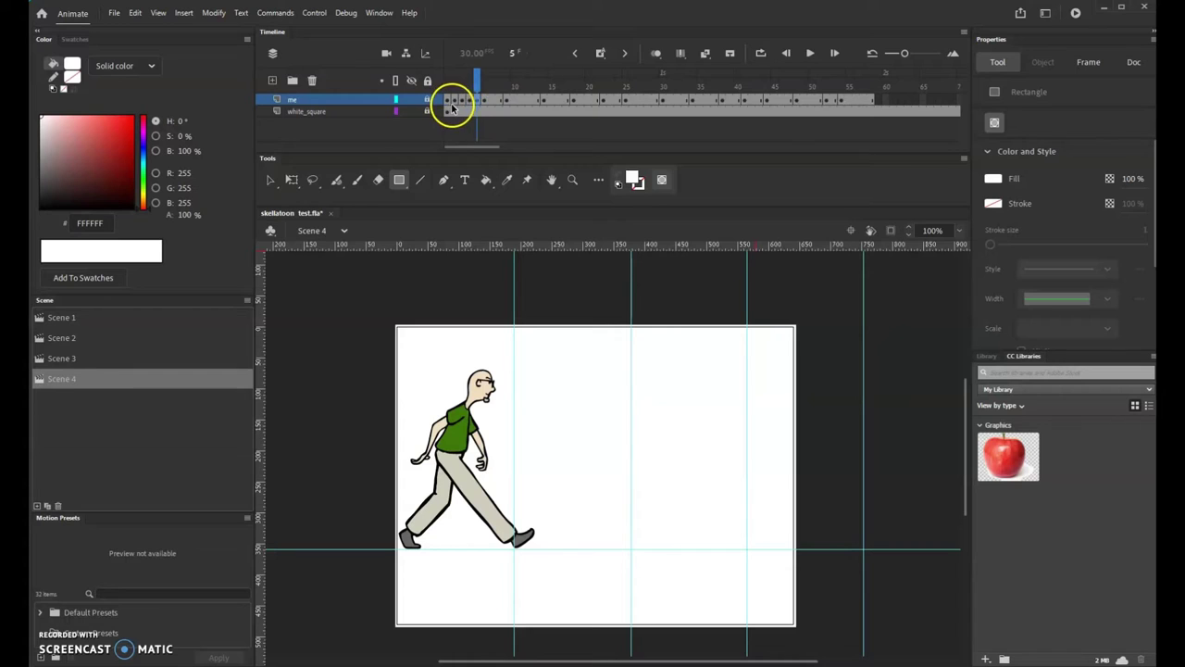
- Remove the surplus frames from the white_square layer so that it ends together with the me layer
{"action": "left_click", "coordinate": [847, 111]}
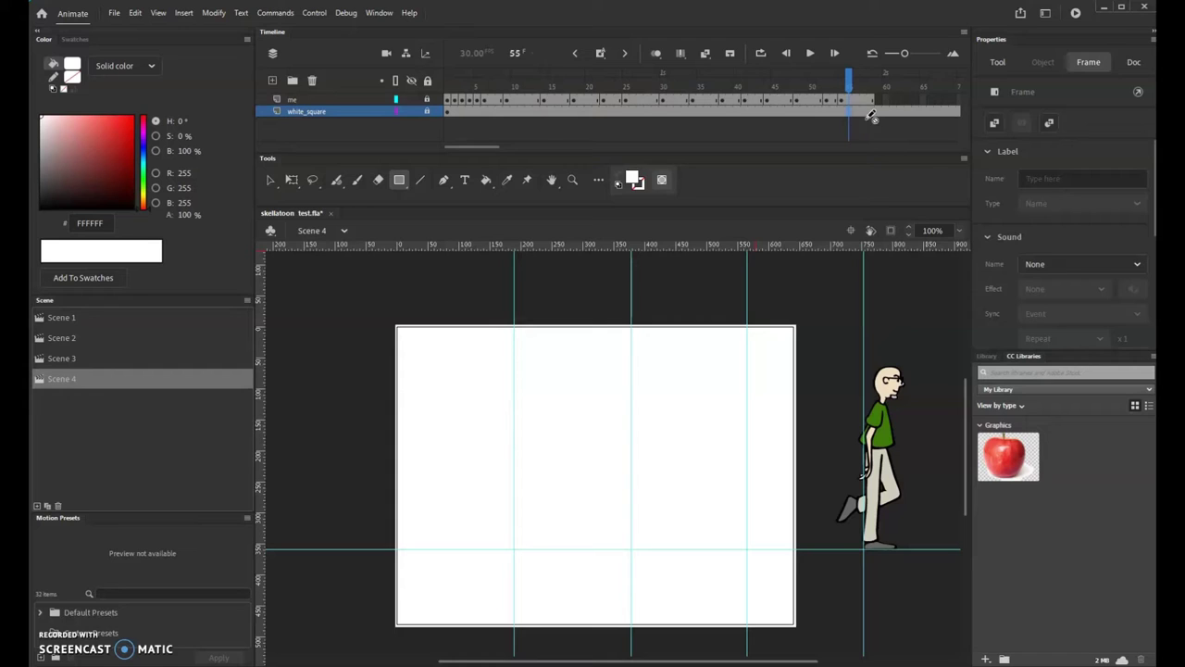
{"action": "key", "text": "shift+F5"}
{"action": "key", "text": "shift+F5"}
{"action": "key", "text": "shift+F5"}
{"action": "key", "text": "shift+F5"}
{"action": "key", "text": "shift+F5"}
{"action": "key", "text": "shift+F5"}
{"action": "key", "text": "shift+F5"}
{"action": "key", "text": "shift+F5"}
{"action": "key", "text": "shift+F5"}
{"action": "key", "text": "shift+F5"}
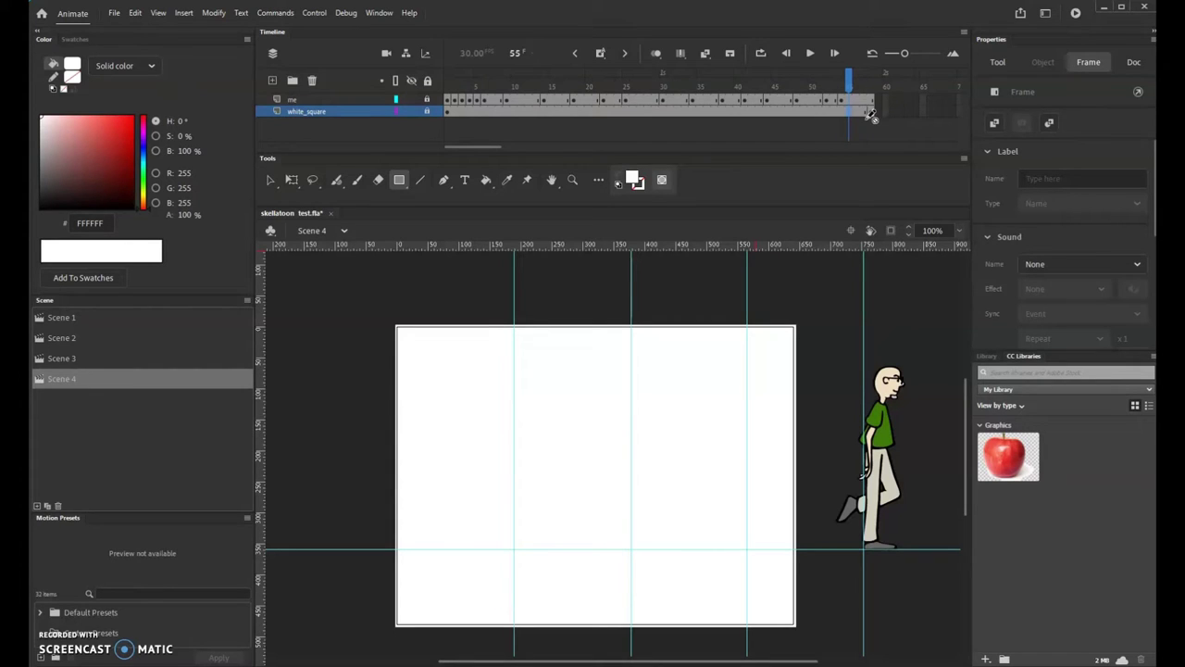
- Test Scene 4 in the preview window, and play the retimed walk on the timeline
{"action": "left_click", "coordinate": [314, 13]}
{"action": "left_click", "coordinate": [342, 158]}
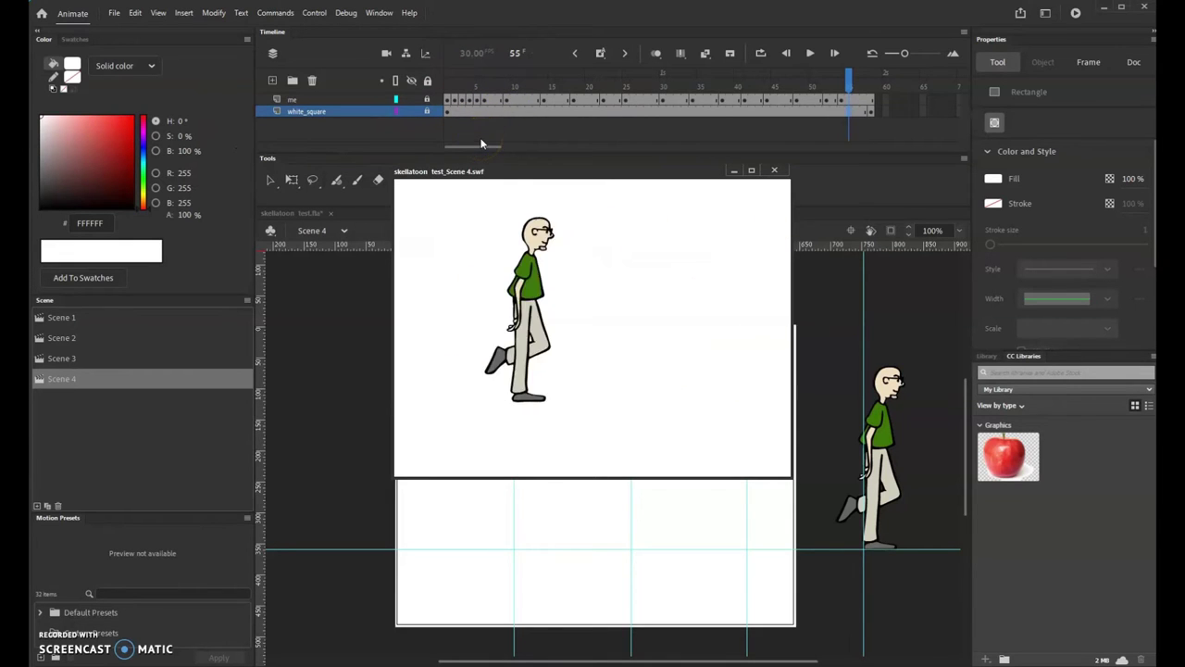
{"action": "left_click", "coordinate": [467, 106]}
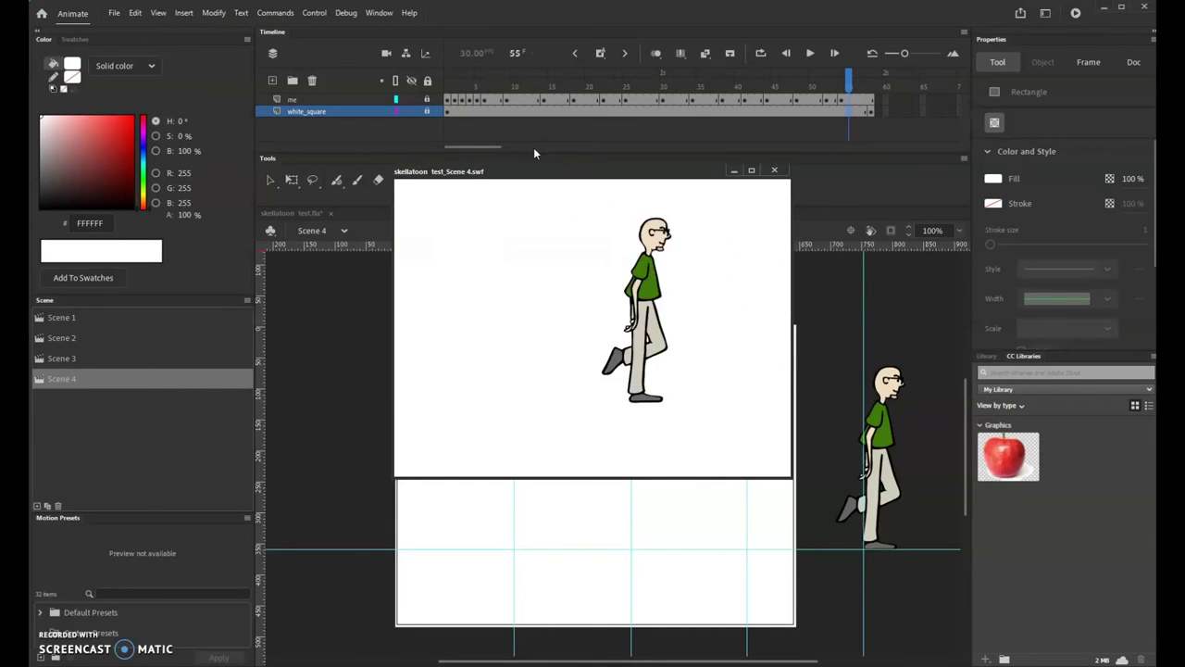
{"action": "left_click", "coordinate": [121, 516]}
{"action": "key", "text": "Return"}
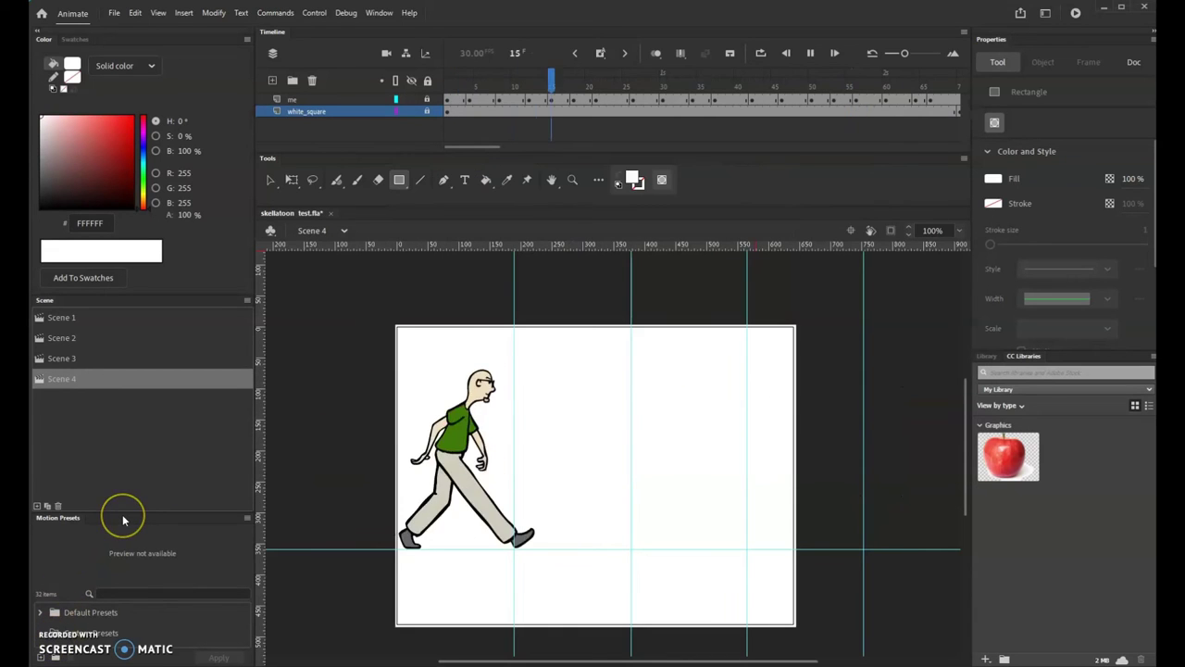